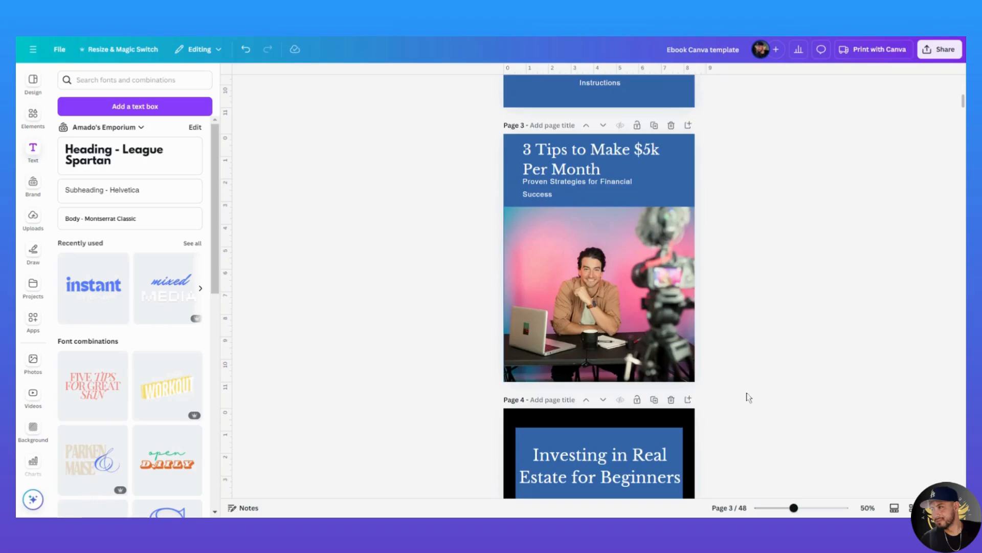
Step: Look over the ebook template's pages in the grid overview and open the 4-Week Workout cover on page 1
scroll(748, 398, up, 10)
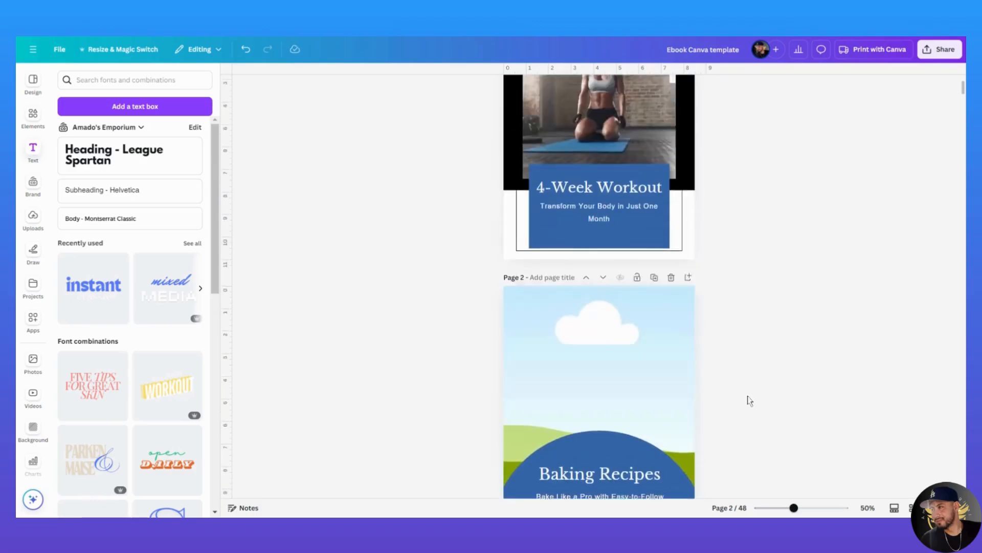
click(911, 507)
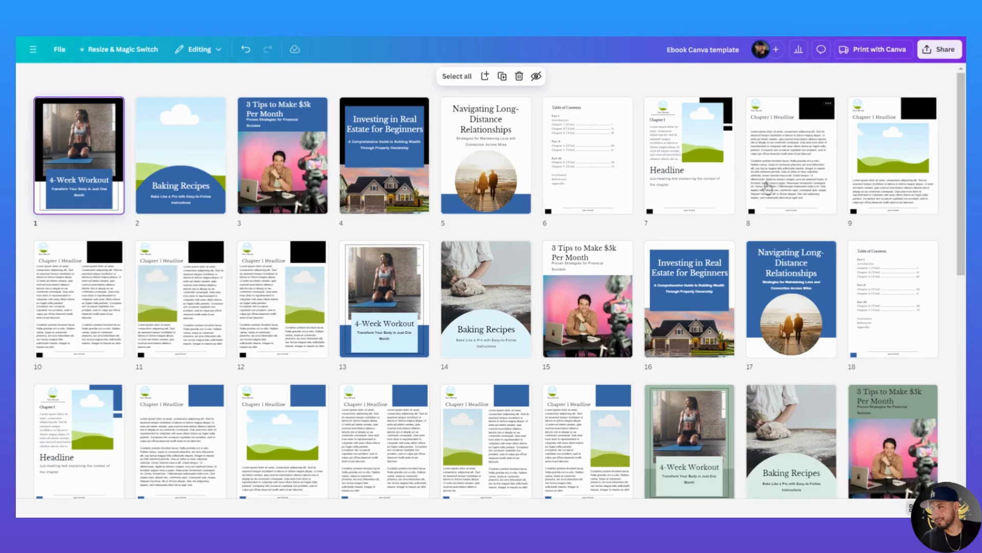
double_click(91, 161)
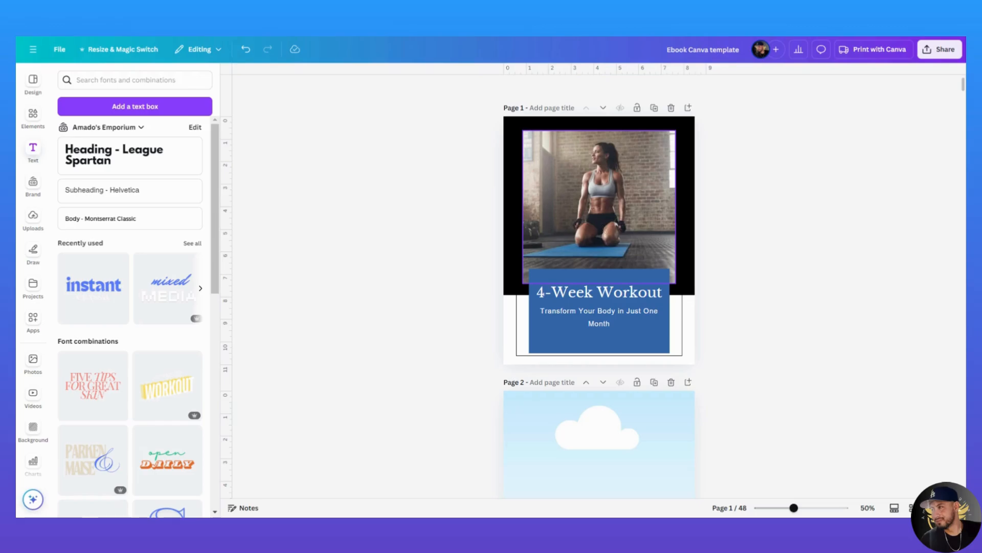
scroll(603, 199, down, 12)
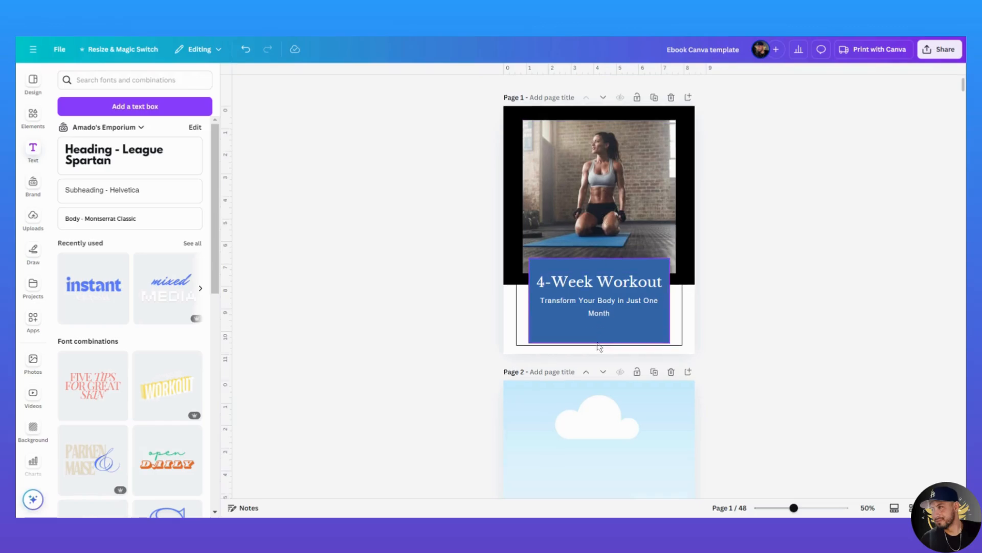
scroll(577, 421, up, 12)
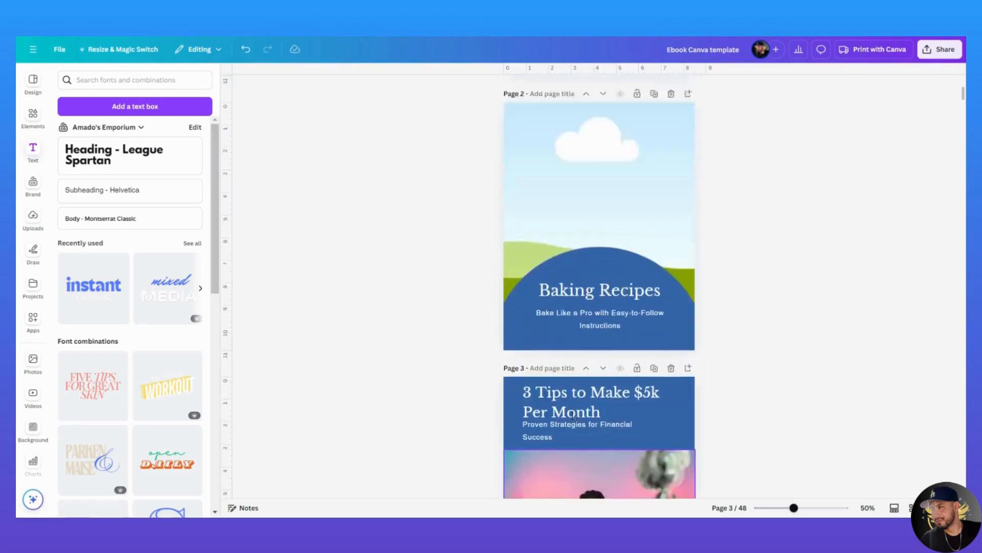
Step: Replace the workout photo in the page 1 frame with the uploaded "Make Money with Digital Products" cover image
click(590, 191)
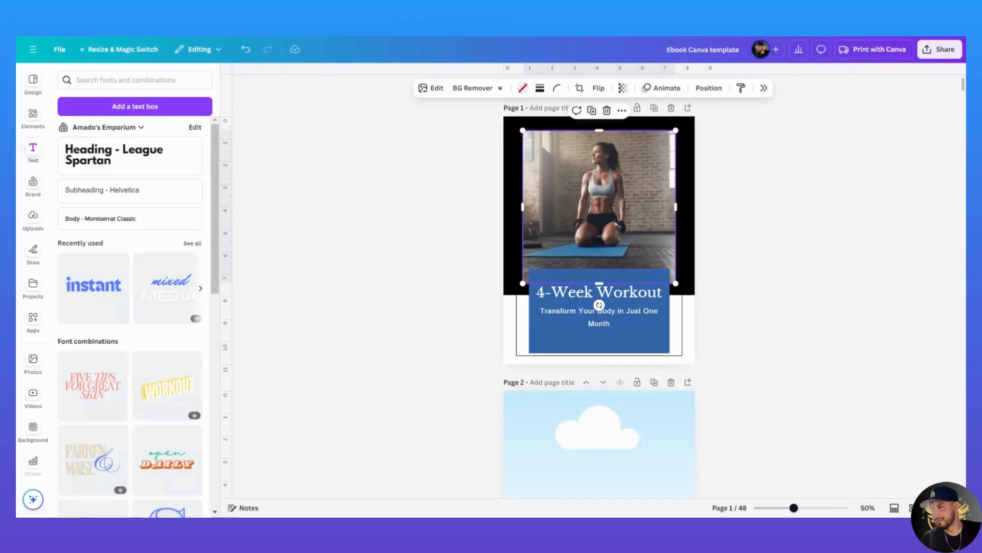
key(Delete)
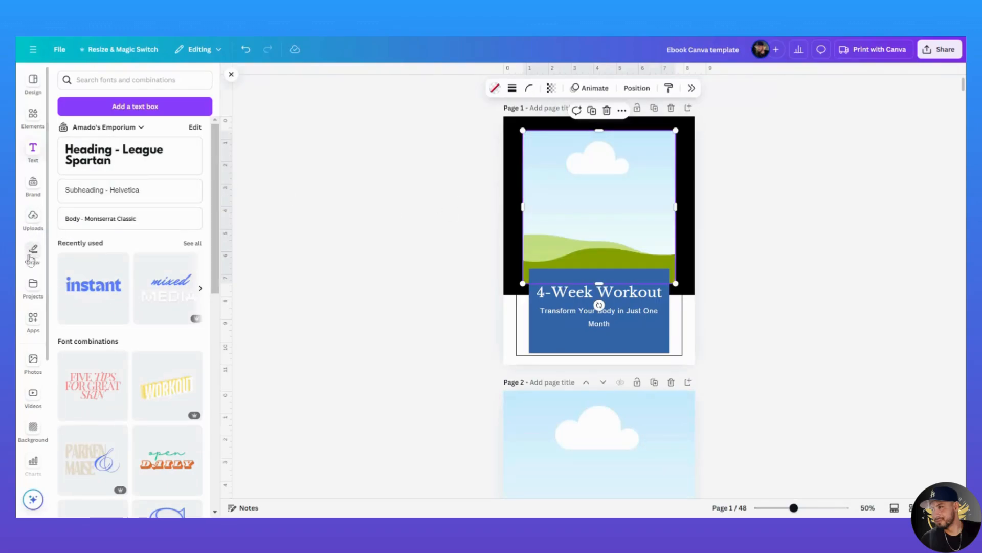
click(32, 225)
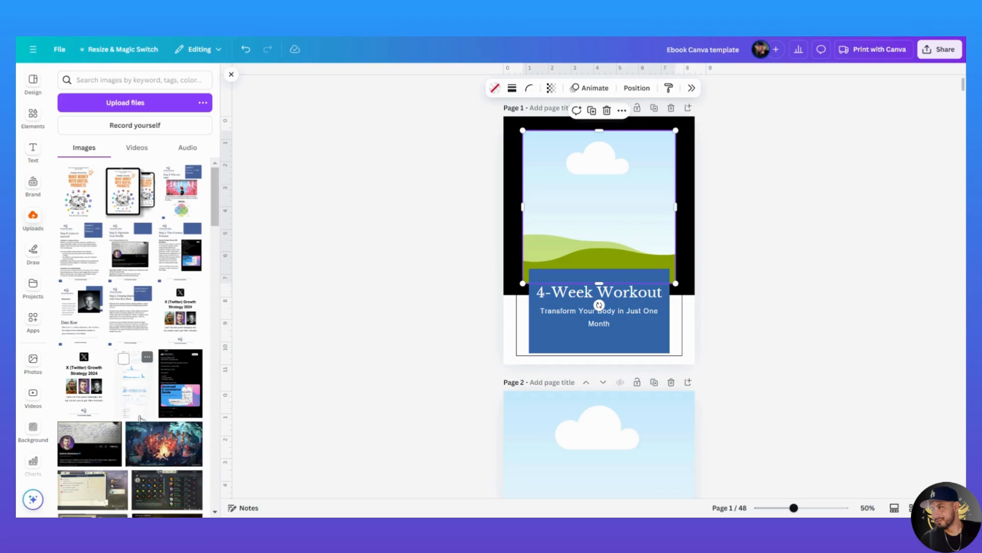
click(77, 189)
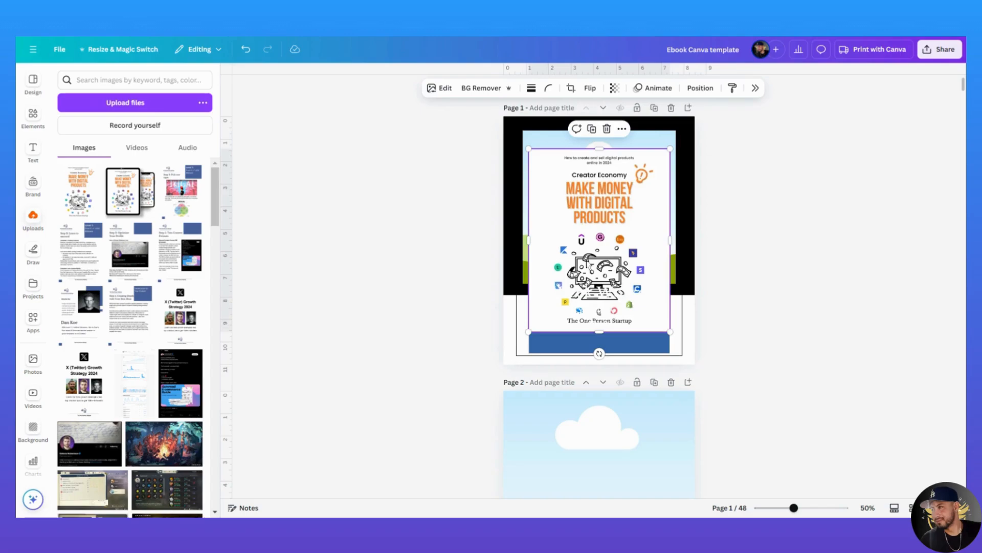
drag(586, 264, 550, 307)
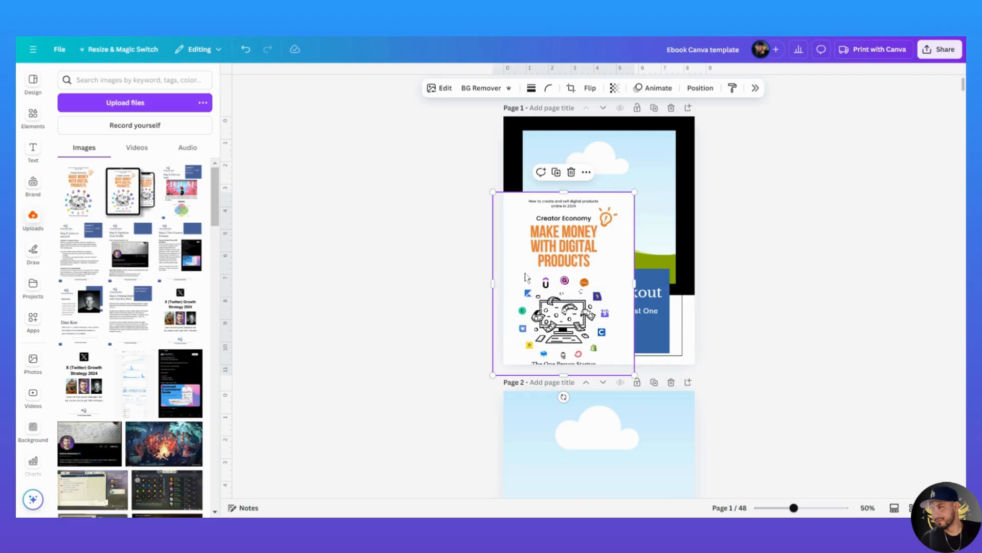
drag(545, 287, 563, 221)
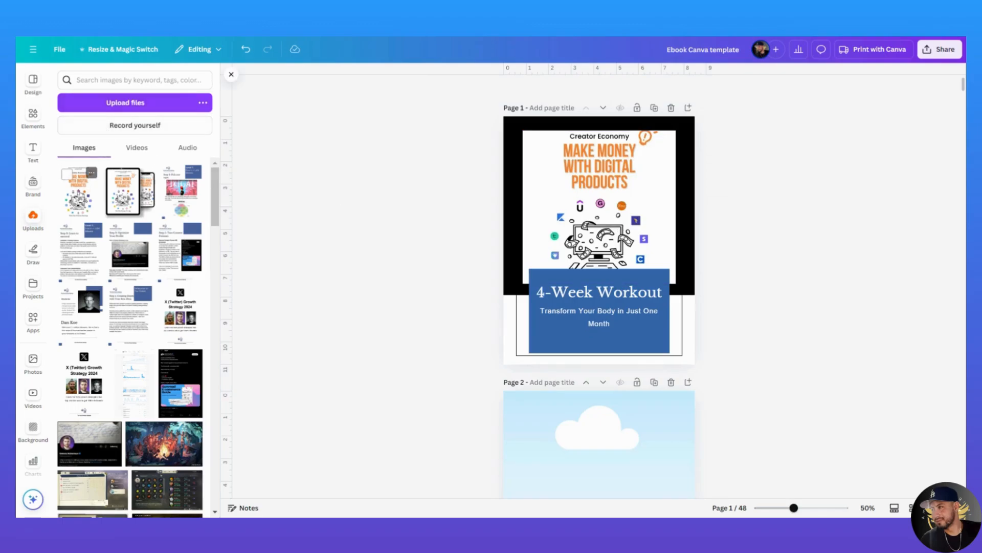
Step: Clear the uploaded cover image from the page 1 frame and undo the changes back to the original workout photo
click(657, 245)
key(Delete)
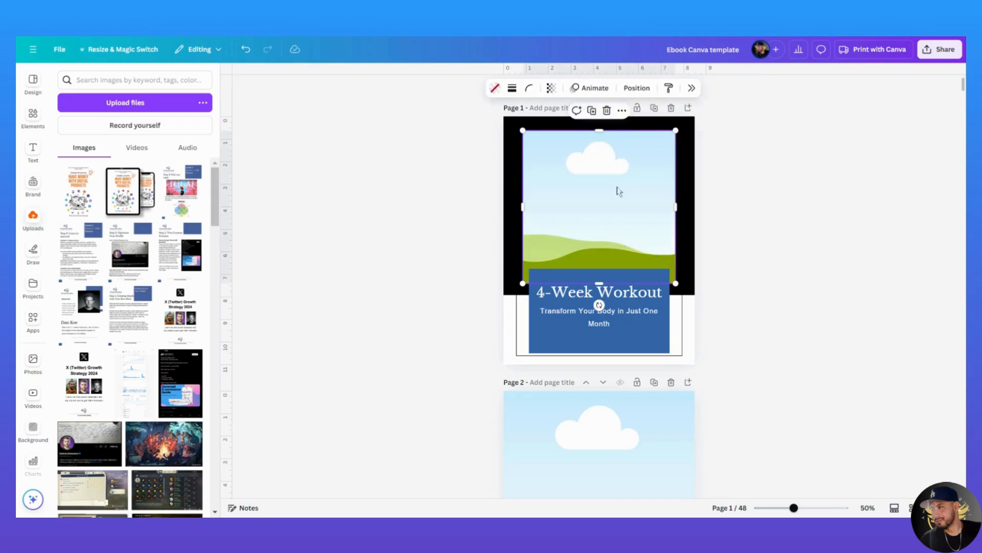
key(ctrl+z)
key(ctrl+z)
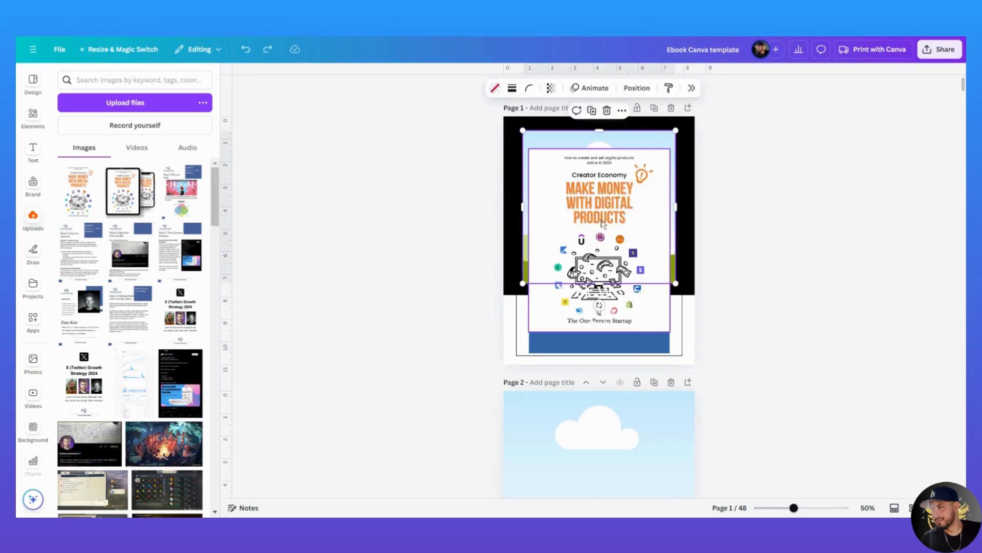
click(781, 256)
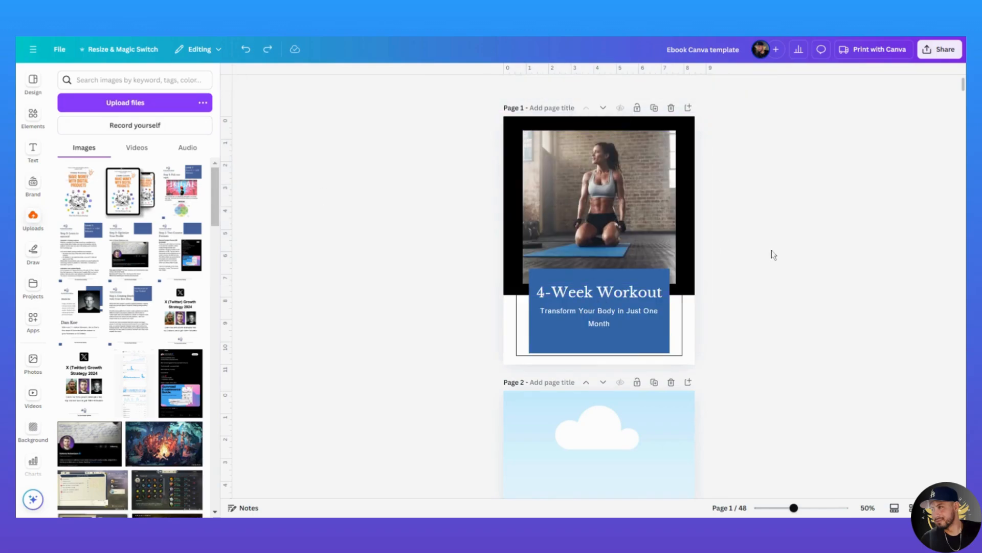
Step: Enlarge the page 1 workout photo from its lower-left corner out to the left edge of the page
click(585, 194)
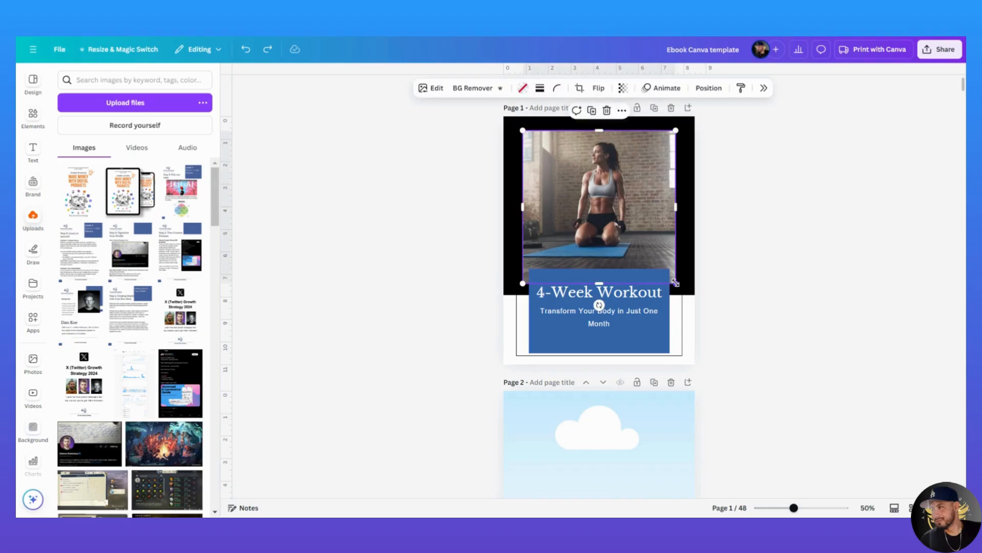
click(787, 253)
click(596, 194)
drag(522, 283, 492, 319)
click(779, 260)
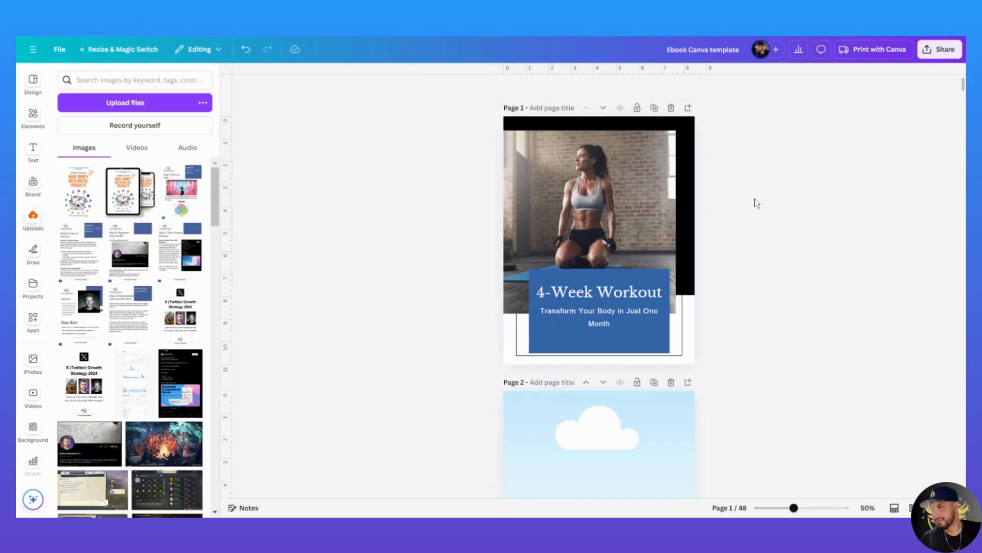
Step: Enlarge the workout photo to the full width of the page and move it up to the page's top edge
click(662, 148)
drag(676, 131, 686, 120)
drag(644, 154, 654, 151)
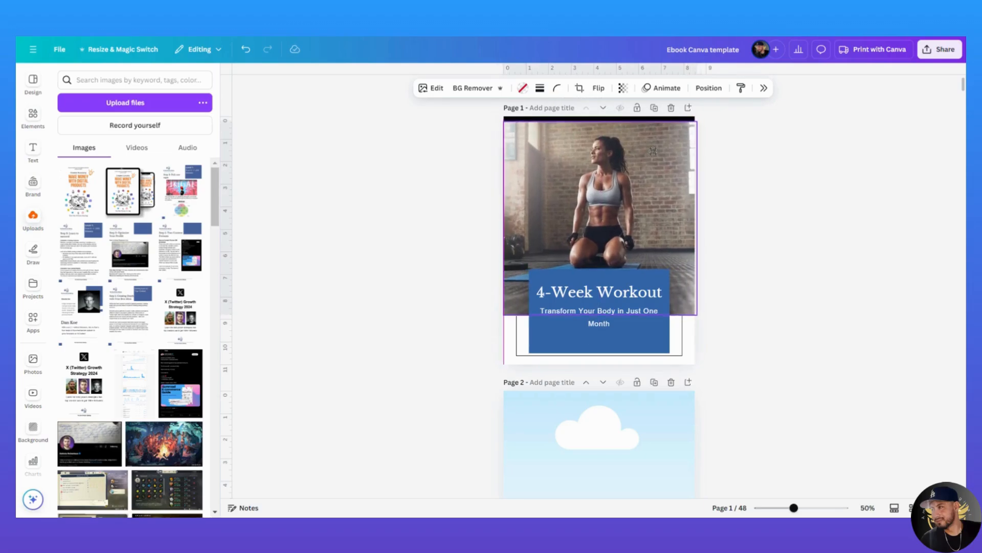
click(761, 176)
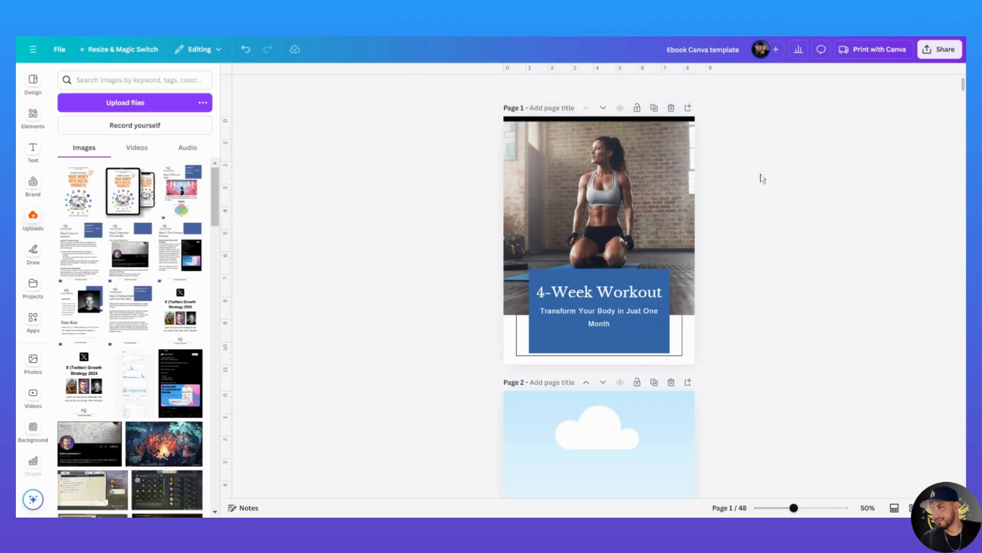
click(669, 146)
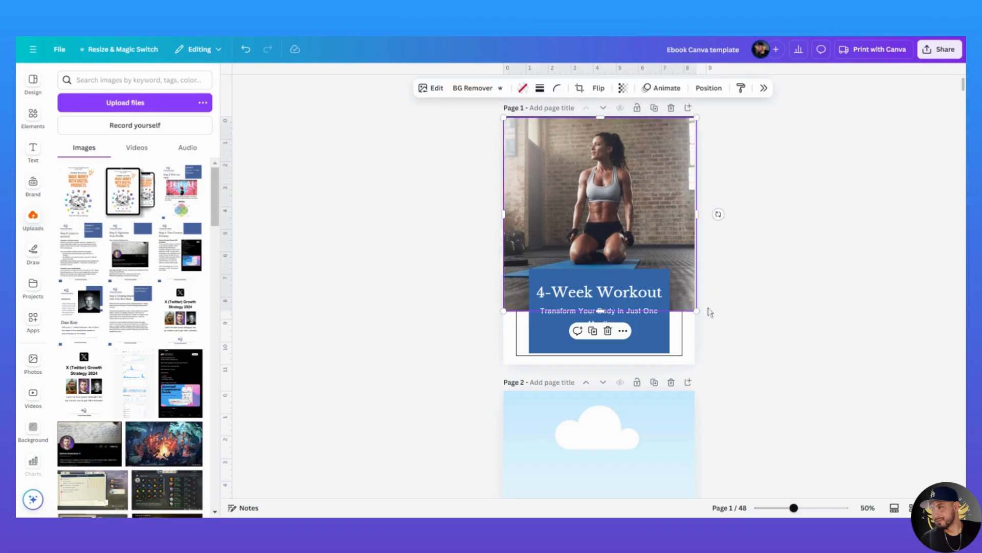
right_click(656, 201)
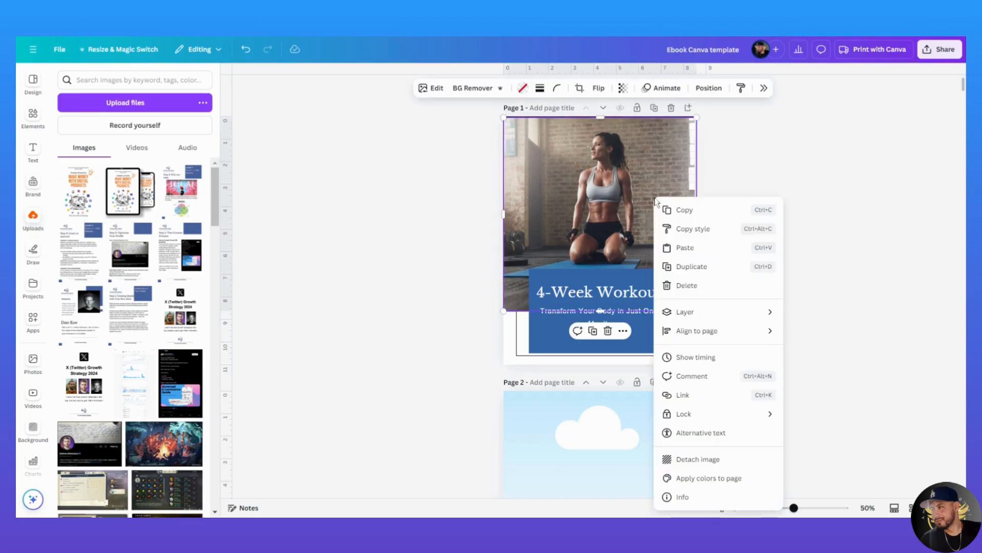
click(778, 178)
right_click(631, 188)
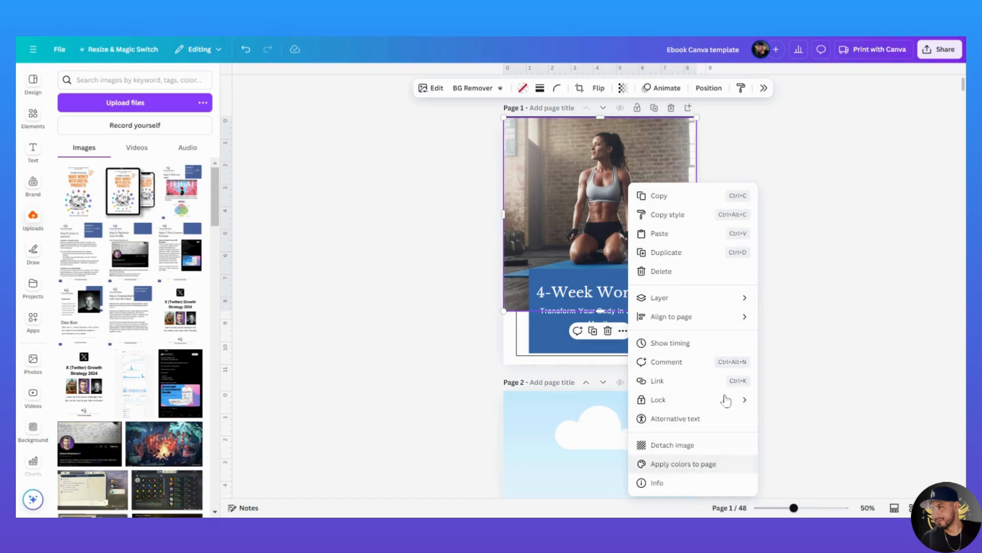
click(851, 279)
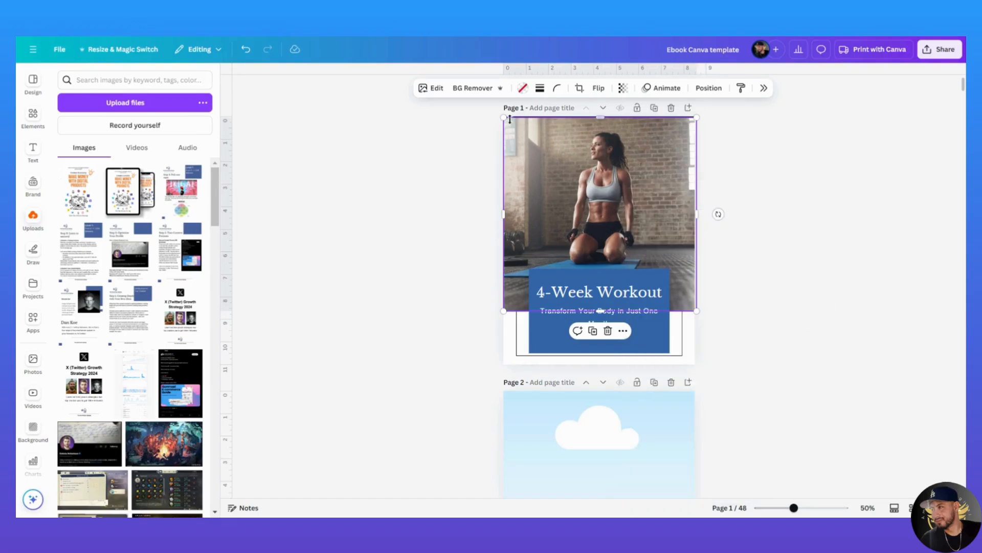
click(784, 185)
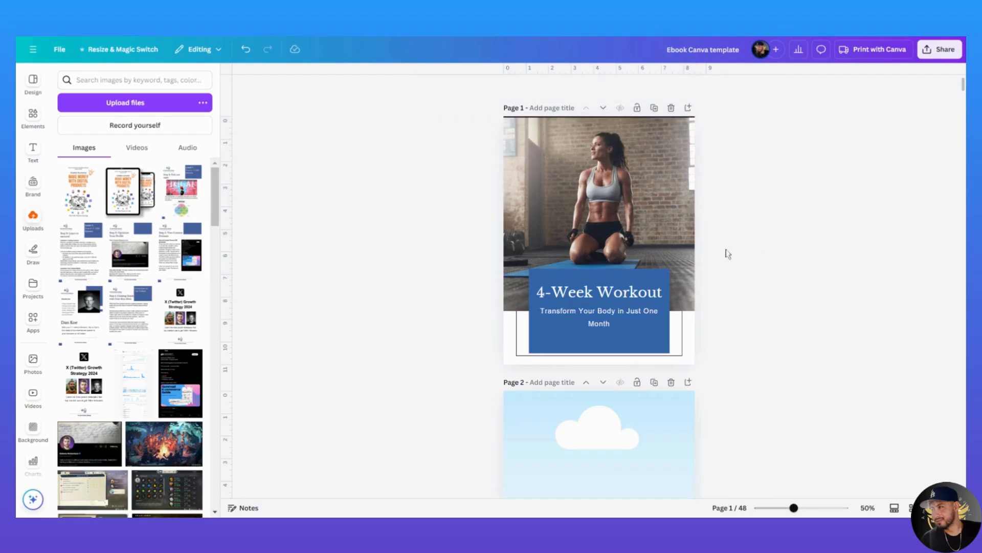
Step: Shrink the workout photo to about half the page width and place it in the upper-left corner of the cover
click(611, 174)
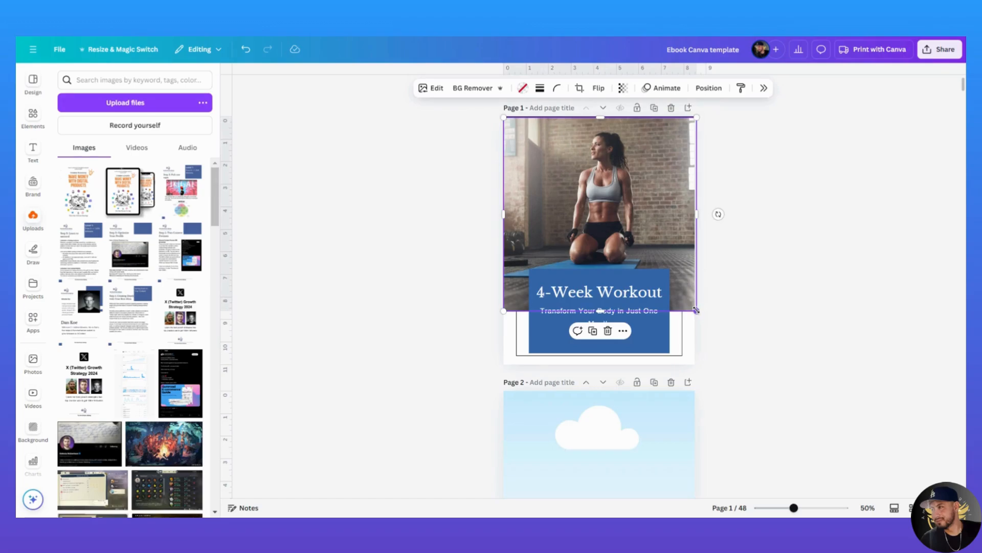
drag(696, 310, 611, 223)
mouse_move(564, 172)
mouse_down()
mouse_move(602, 185)
mouse_move(573, 181)
mouse_up()
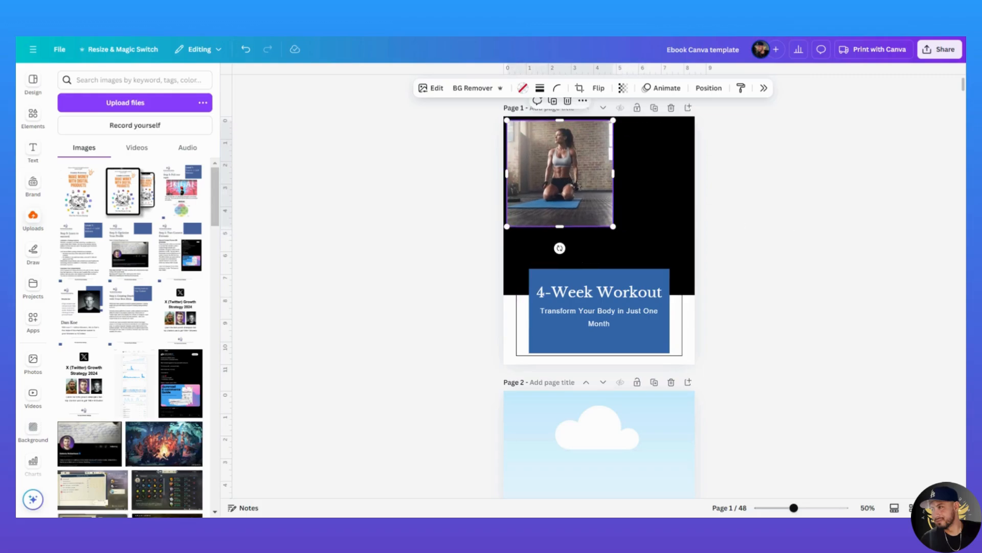
click(768, 179)
Step: Duplicate the small workout photo and place the copy at the cover's right edge, just above the blue title box
click(577, 165)
click(750, 193)
right_click(579, 172)
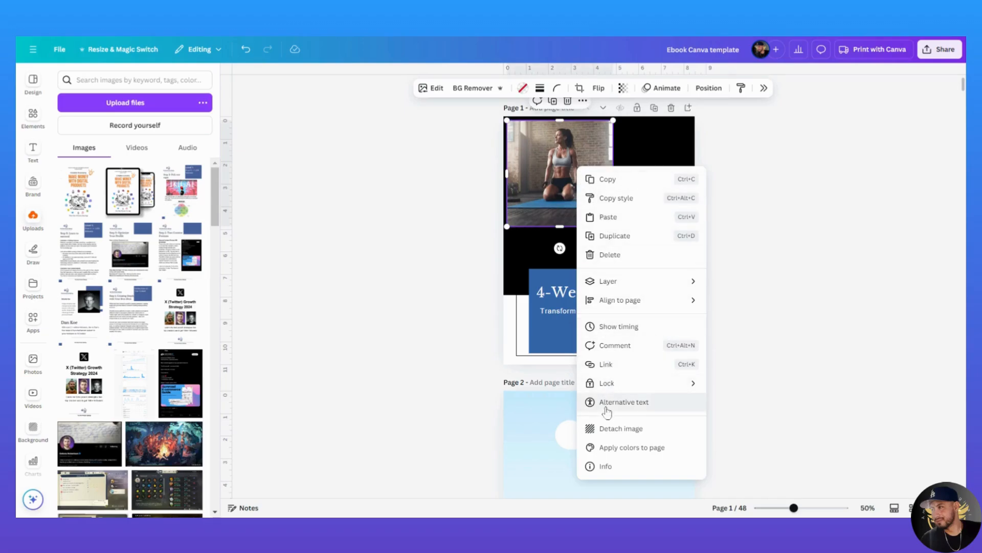
click(637, 237)
drag(578, 178, 657, 221)
Step: Replace the duplicated photo with the recently used picture of the muscular fitness couple
click(32, 120)
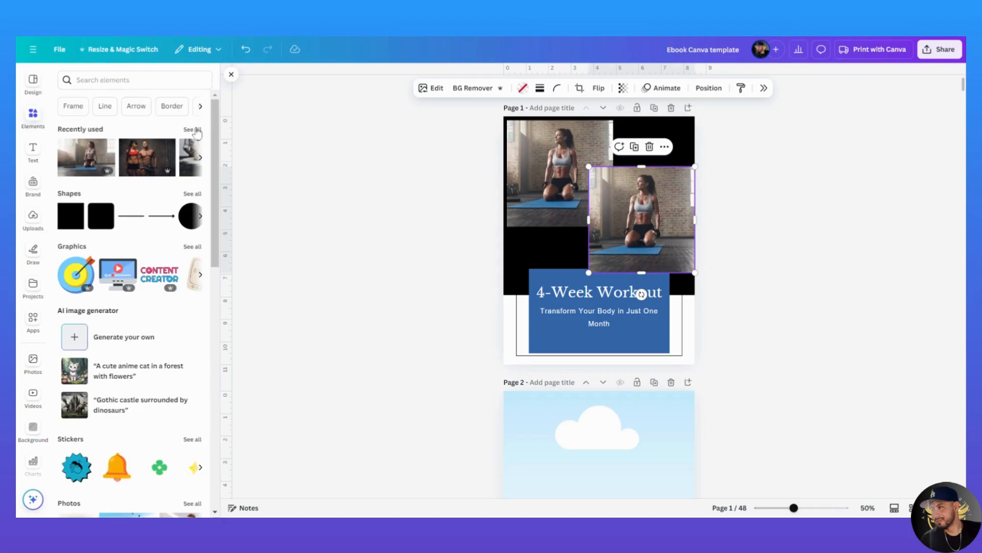
click(193, 130)
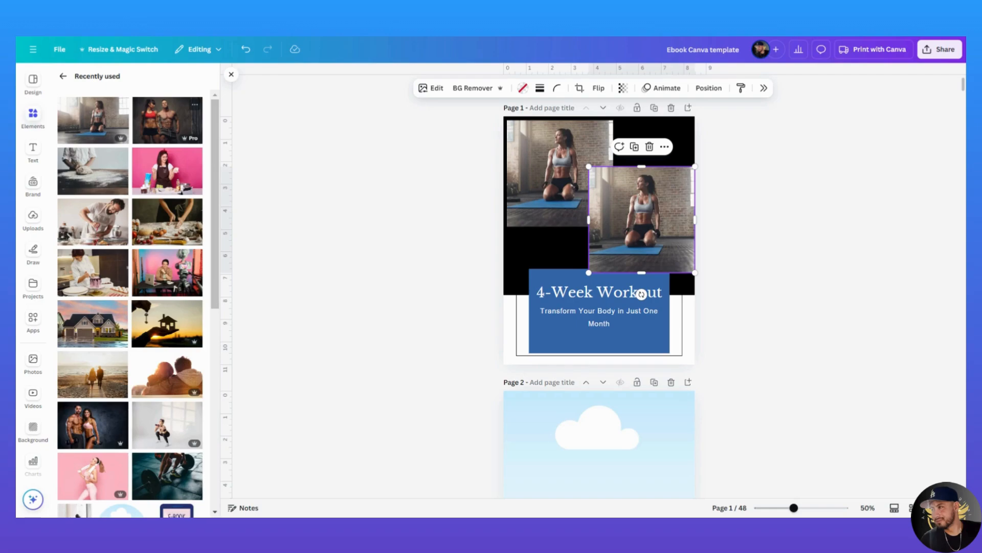
drag(168, 120, 688, 251)
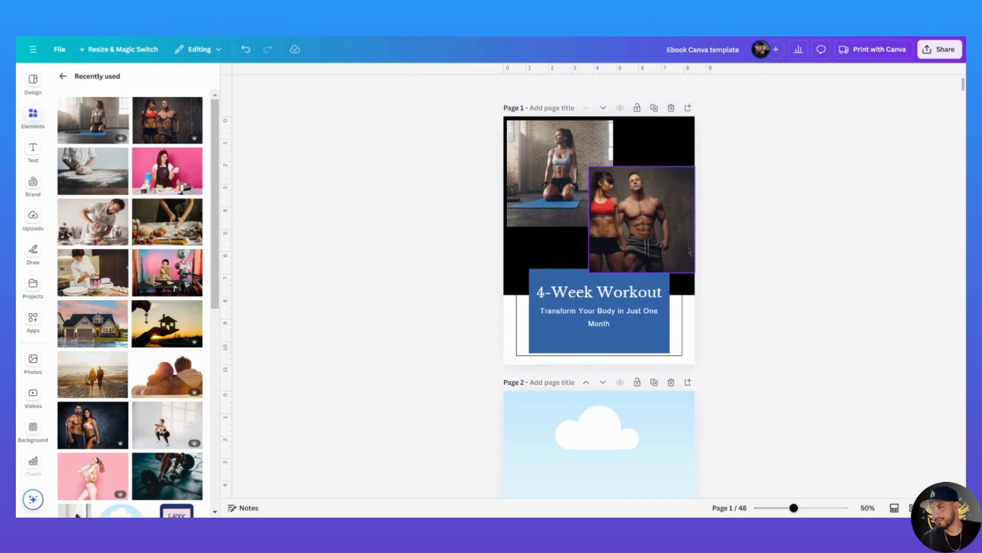
Step: Reposition the fitness couple picture to the right within its crop frame so both people fit, and apply the crop
double_click(646, 272)
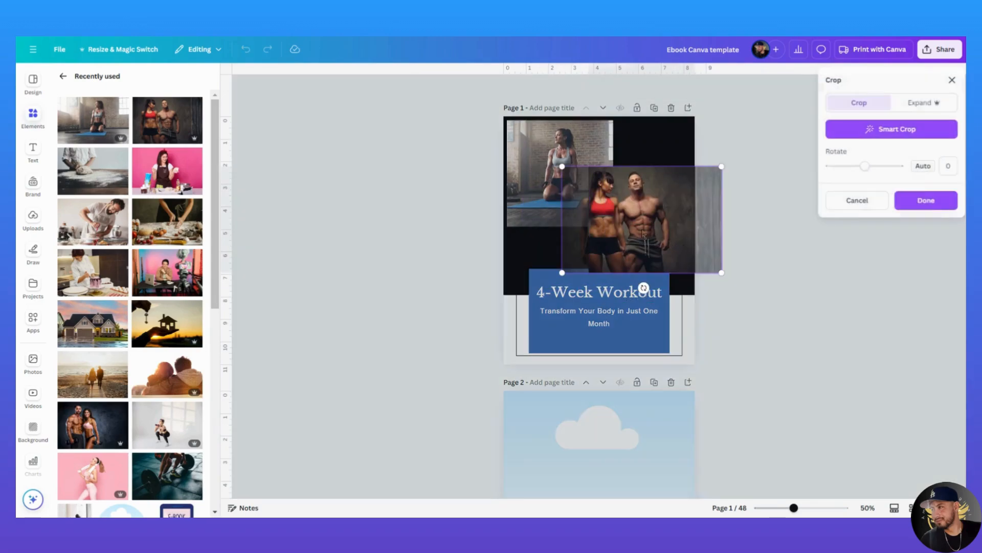
click(781, 236)
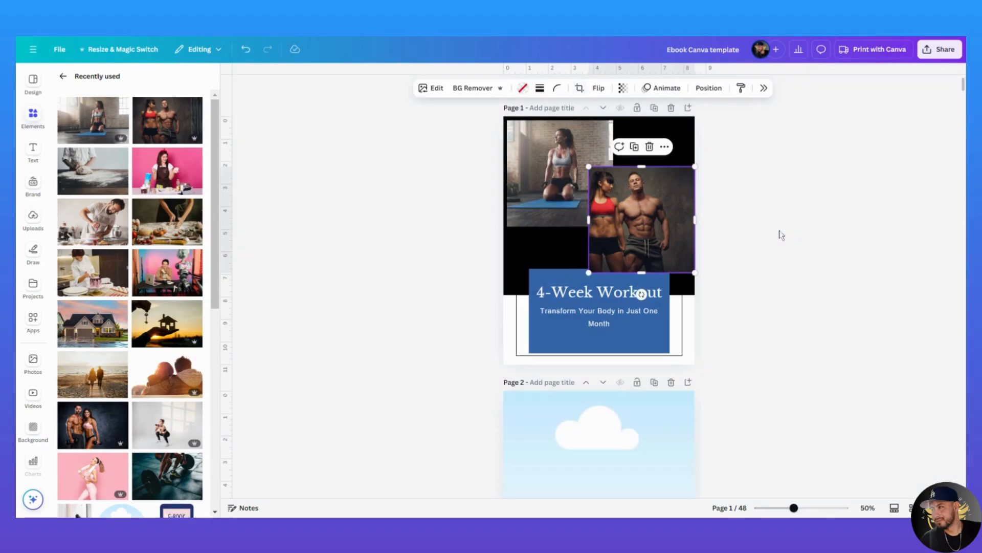
double_click(648, 220)
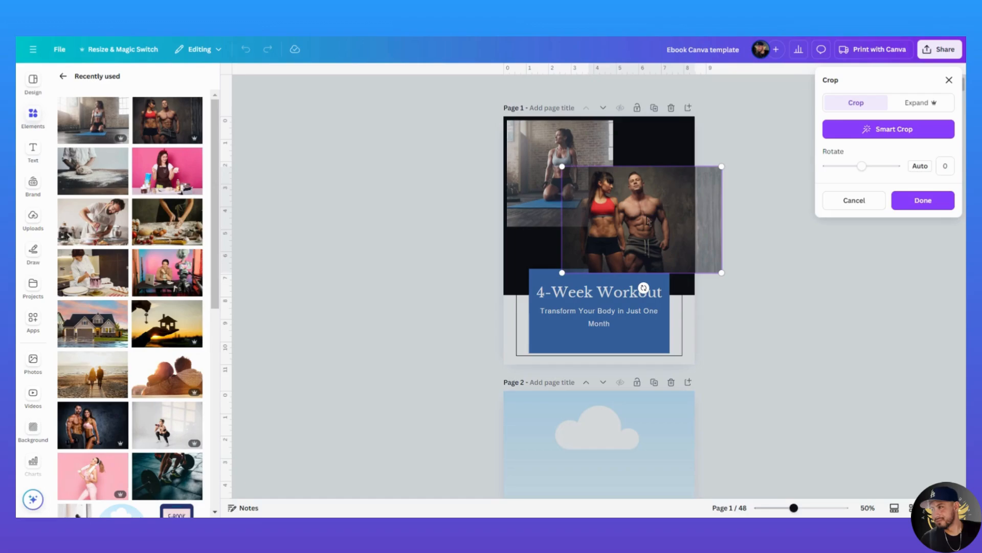
drag(648, 217, 671, 218)
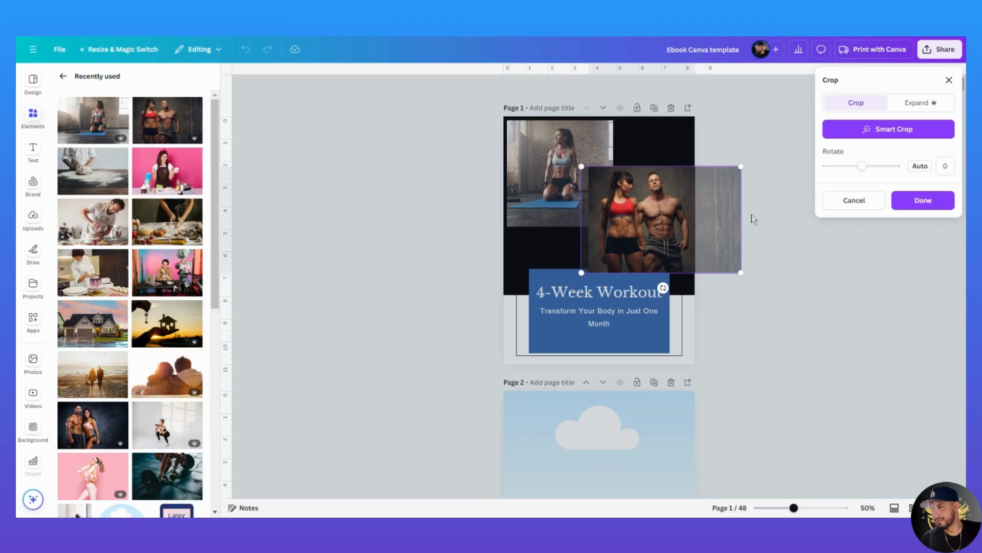
click(766, 213)
click(766, 212)
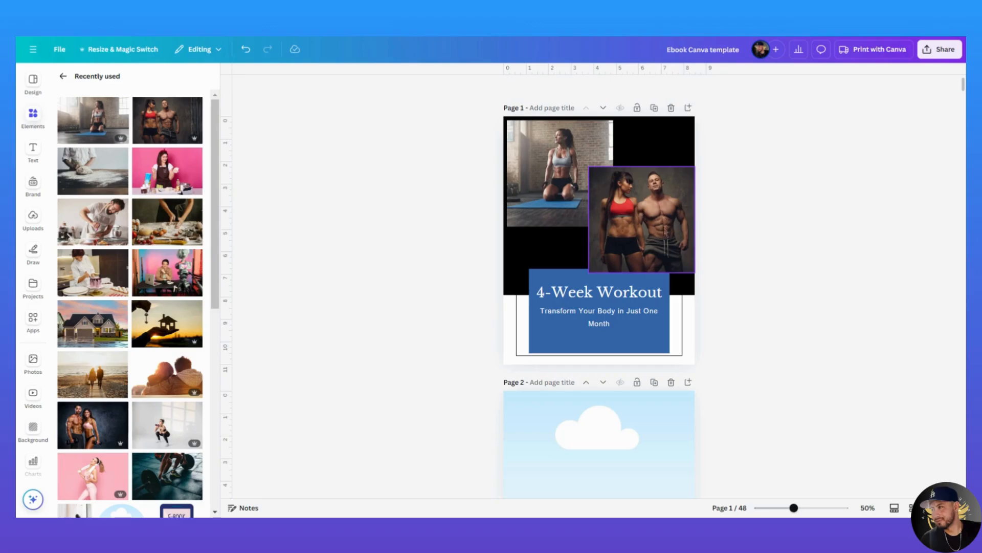
Step: Enlarge the upper-left workout photo toward the lower right until it nearly reaches the blue title box
click(607, 218)
drag(613, 226, 654, 268)
click(685, 235)
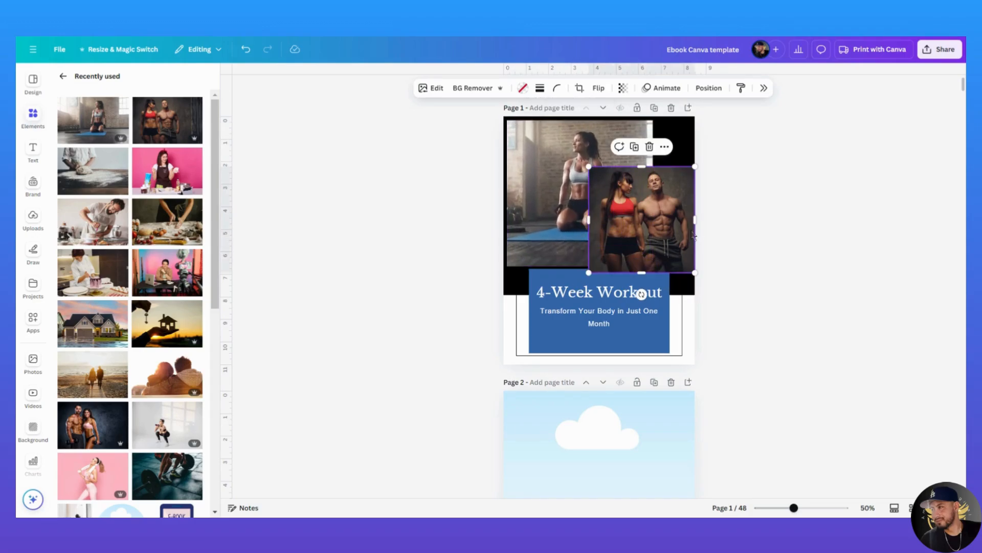
Step: Delete the fitness couple picture from the cover together with its empty frame
key(Delete)
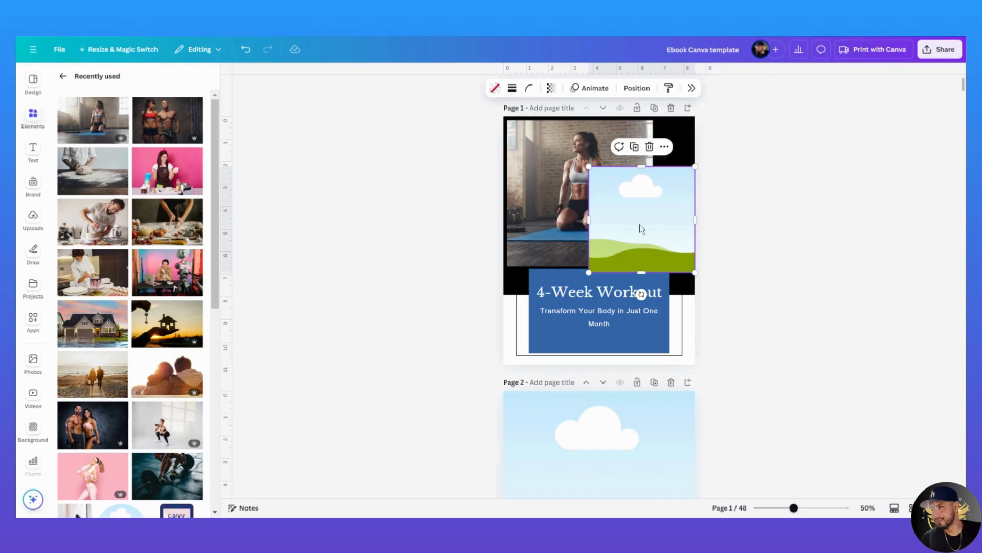
key(Delete)
Step: Enlarge the remaining workout photo until it reaches behind the blue title box, and center it horizontally on the cover
click(642, 229)
drag(650, 266, 681, 283)
mouse_move(606, 221)
mouse_down()
mouse_move(625, 223)
mouse_move(615, 220)
mouse_up()
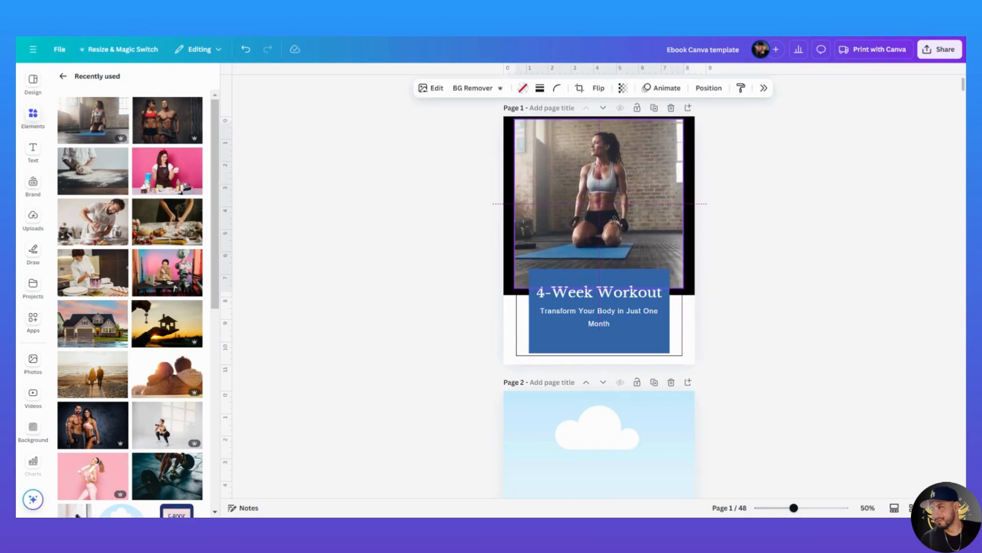
click(714, 254)
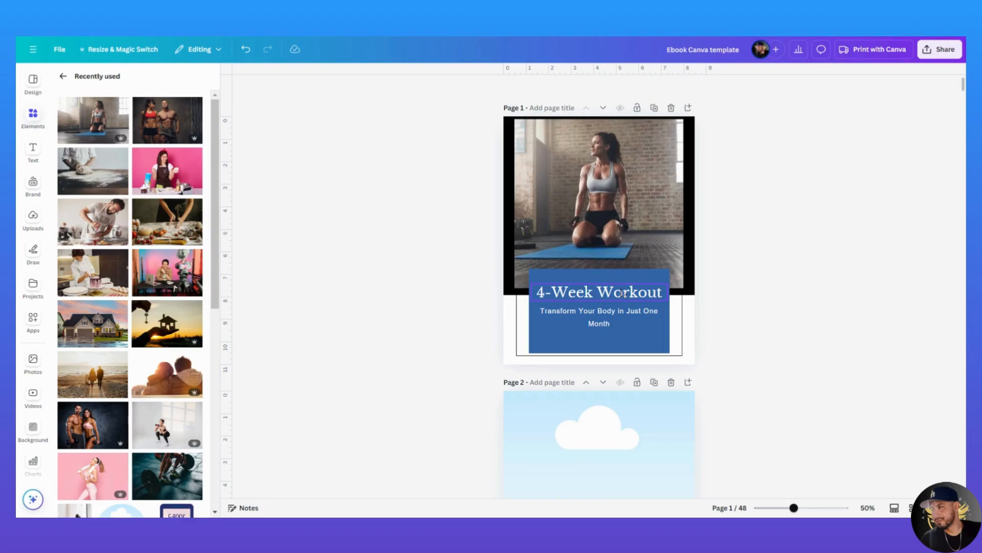
Step: Check the cover's title and subtitle text boxes and browse the fonts available for the subtitle
click(623, 294)
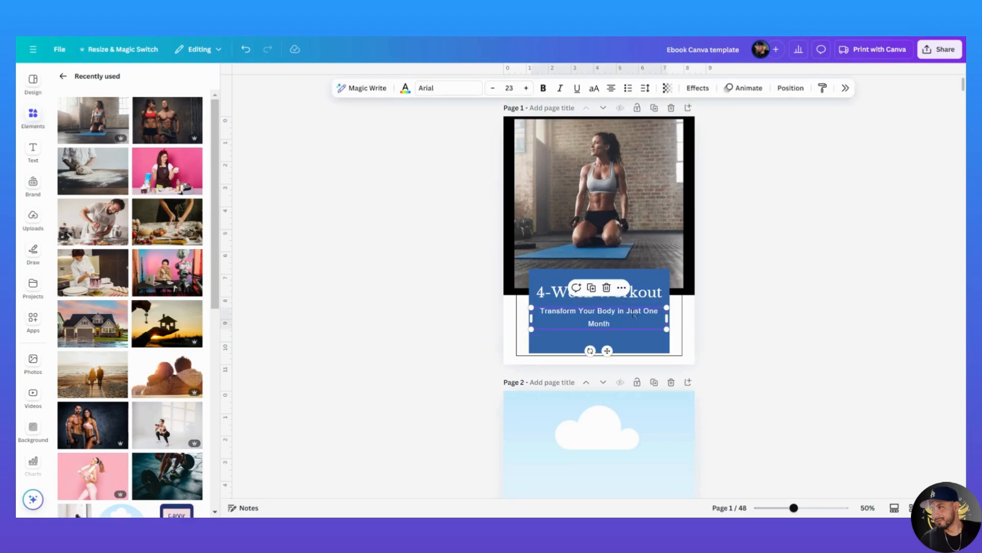
click(752, 296)
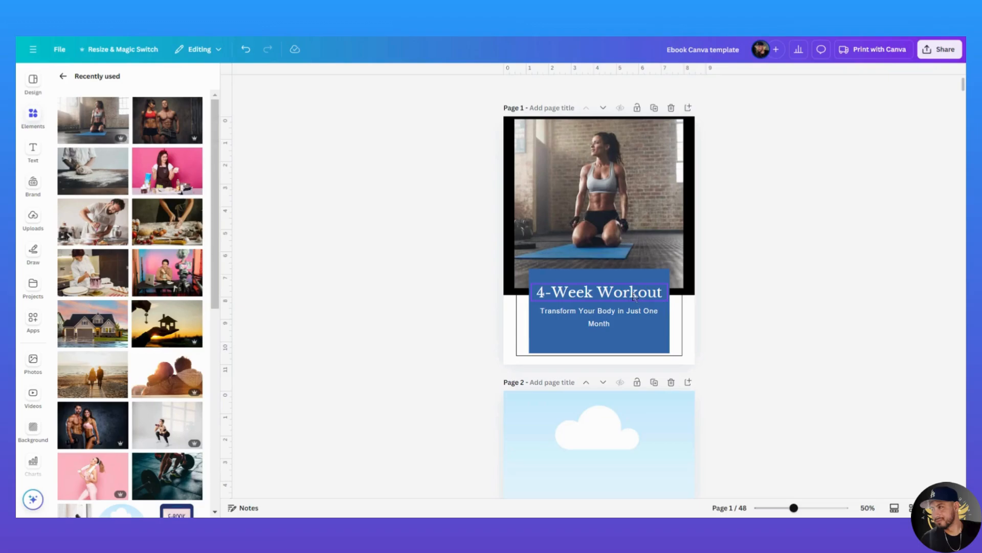
click(634, 297)
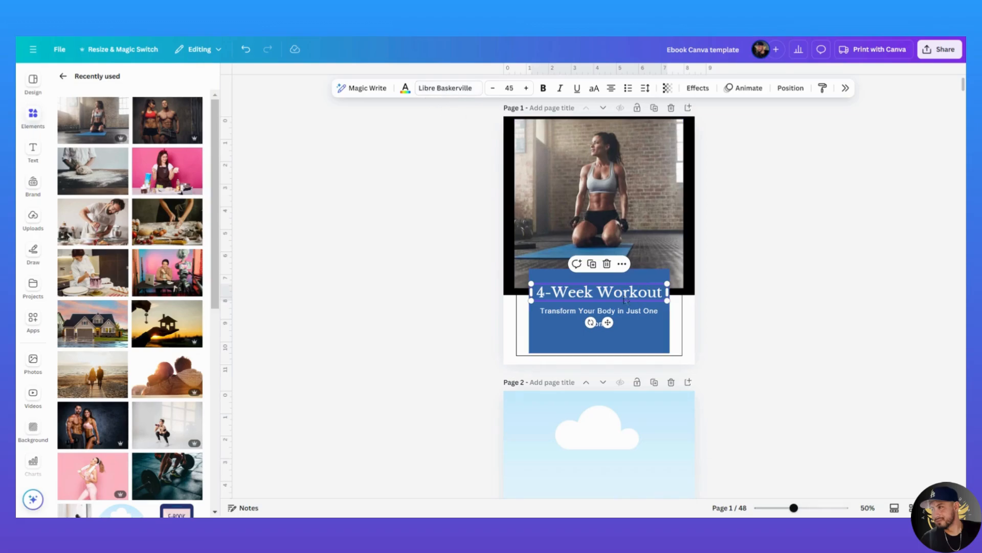
click(628, 317)
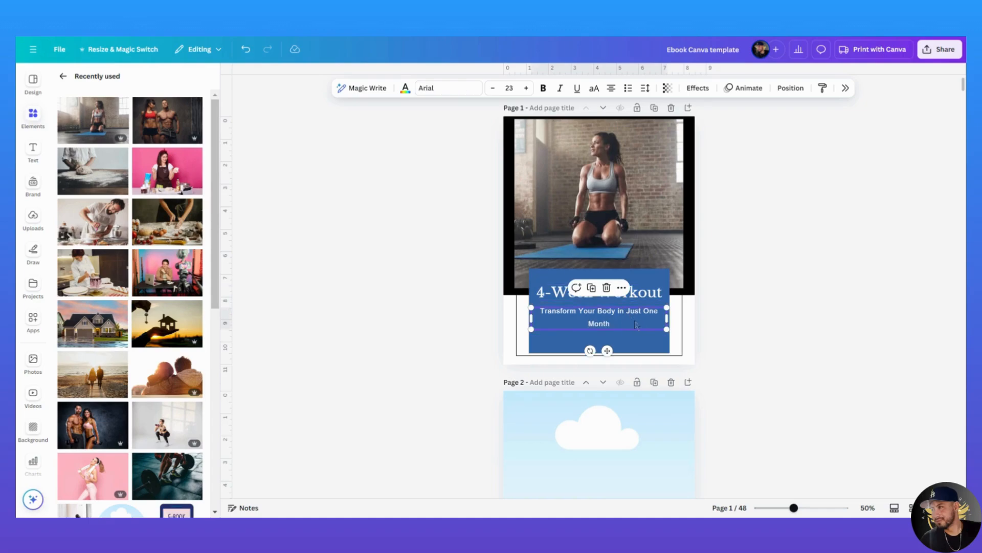
click(447, 90)
scroll(905, 379, down, 5)
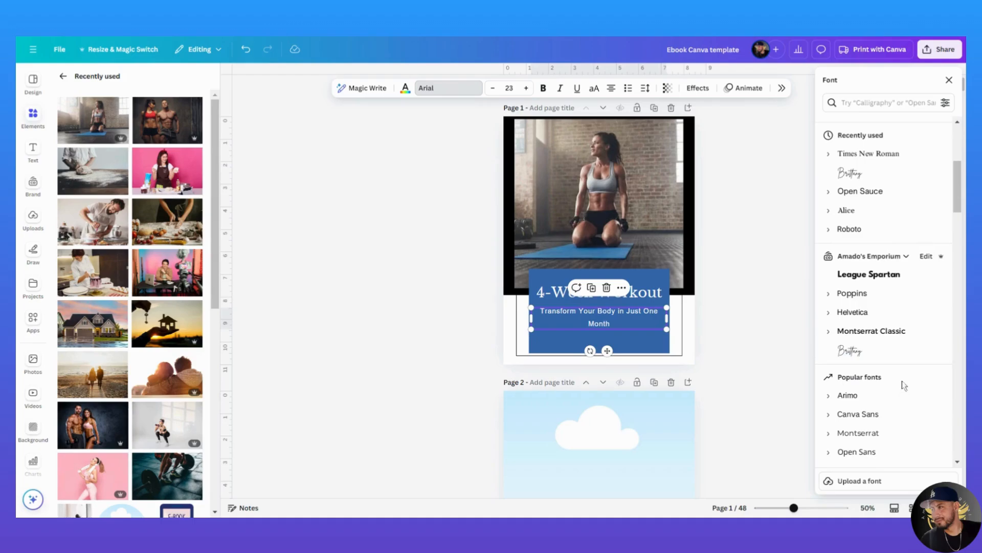
scroll(903, 384, down, 4)
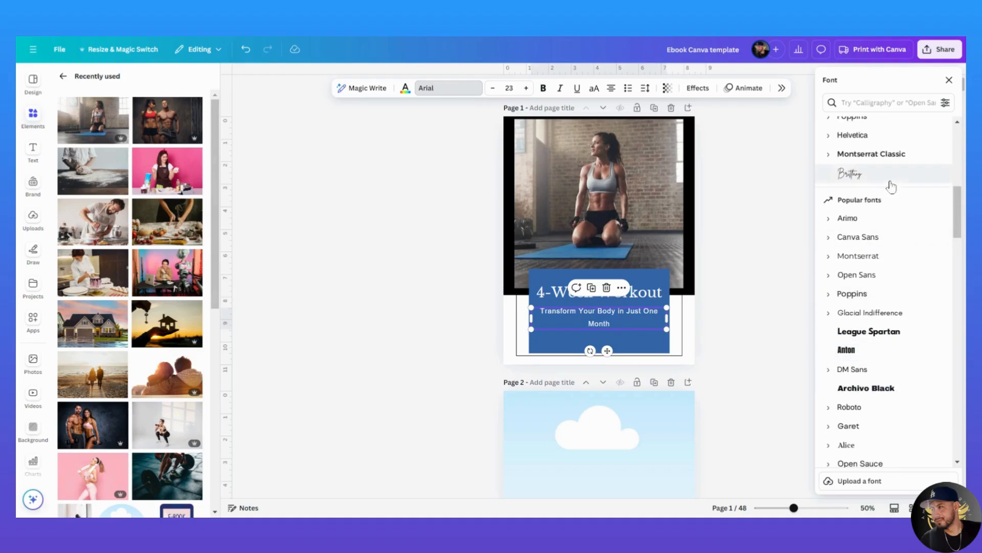
scroll(885, 397, down, 4)
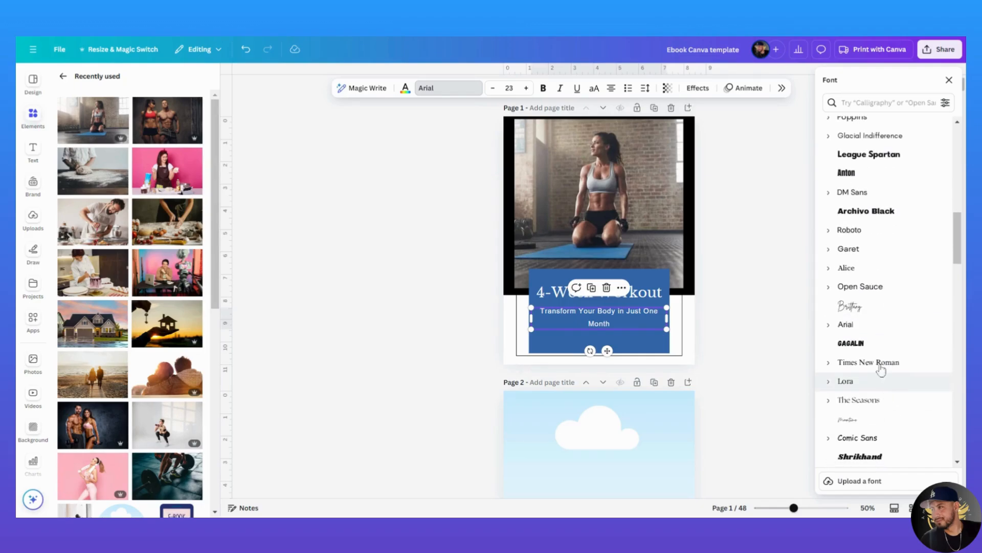
click(726, 283)
click(732, 283)
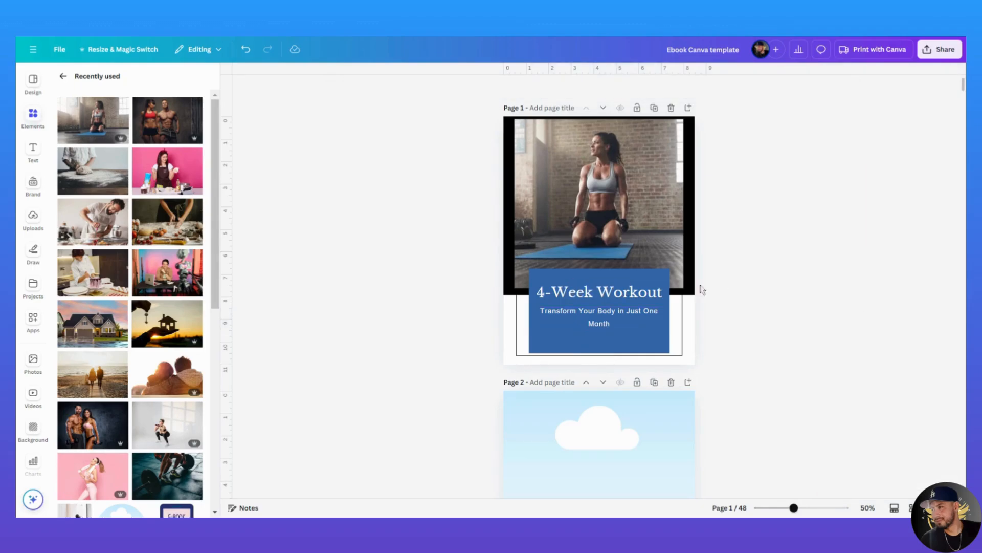
Step: Change the font of the "4-Week Workout" title to Alex Brush
click(630, 297)
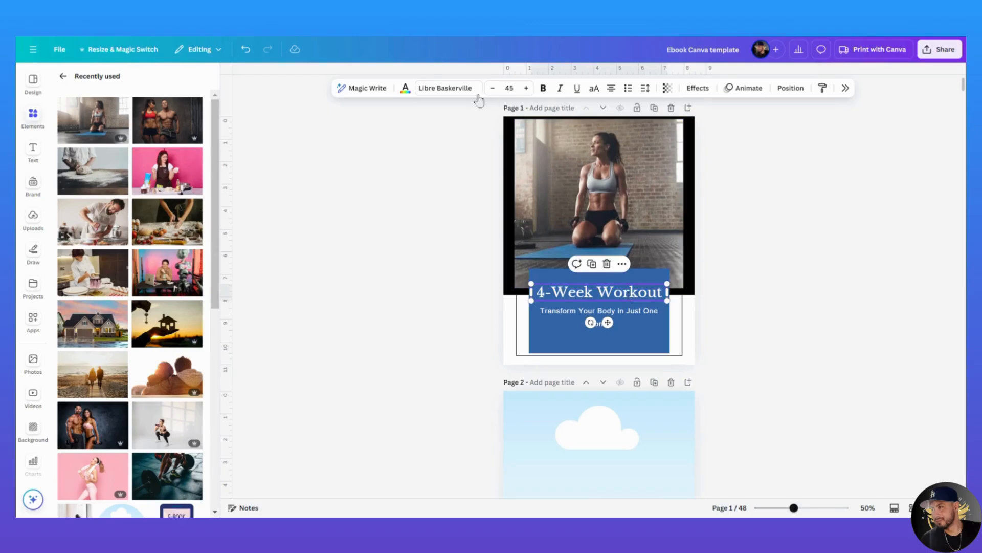
click(439, 91)
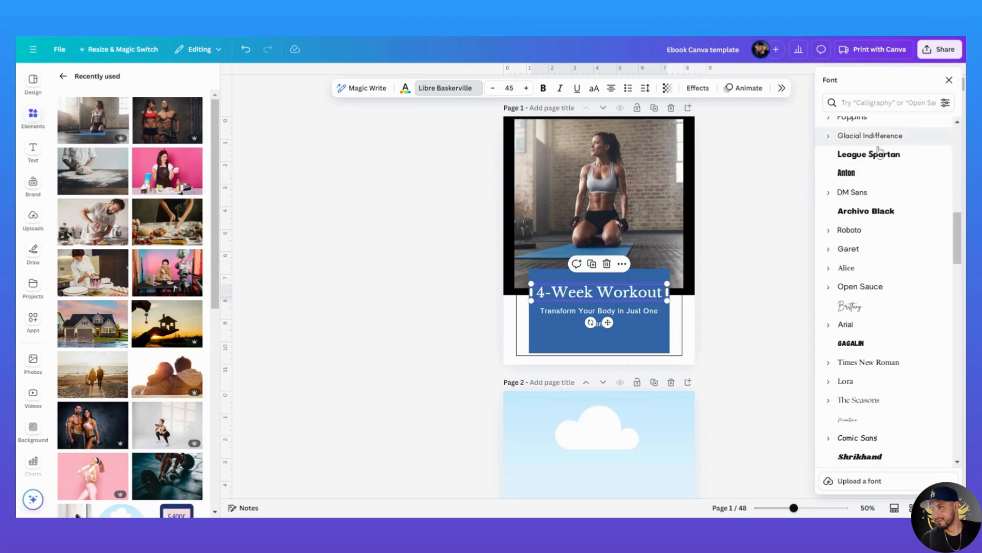
scroll(878, 433, down, 6)
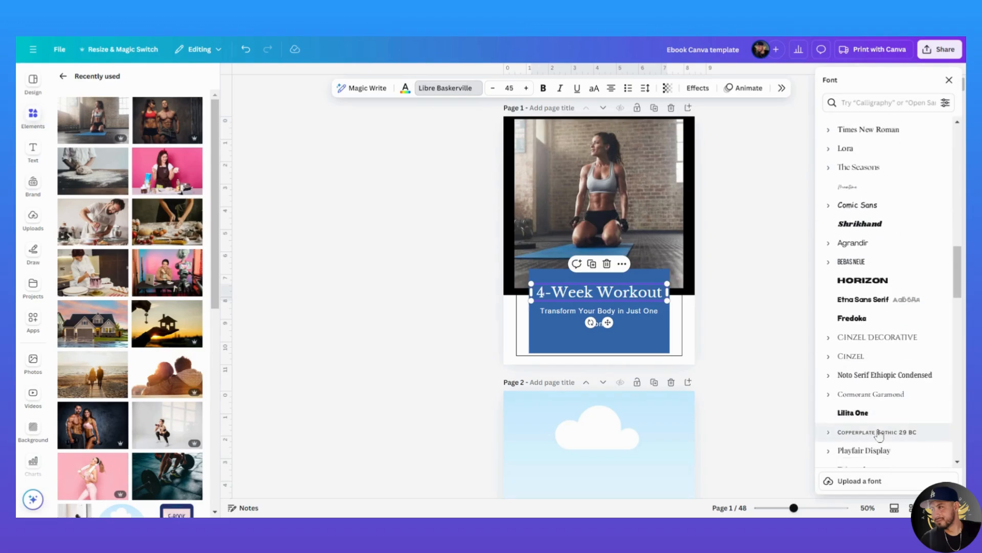
scroll(878, 434, down, 8)
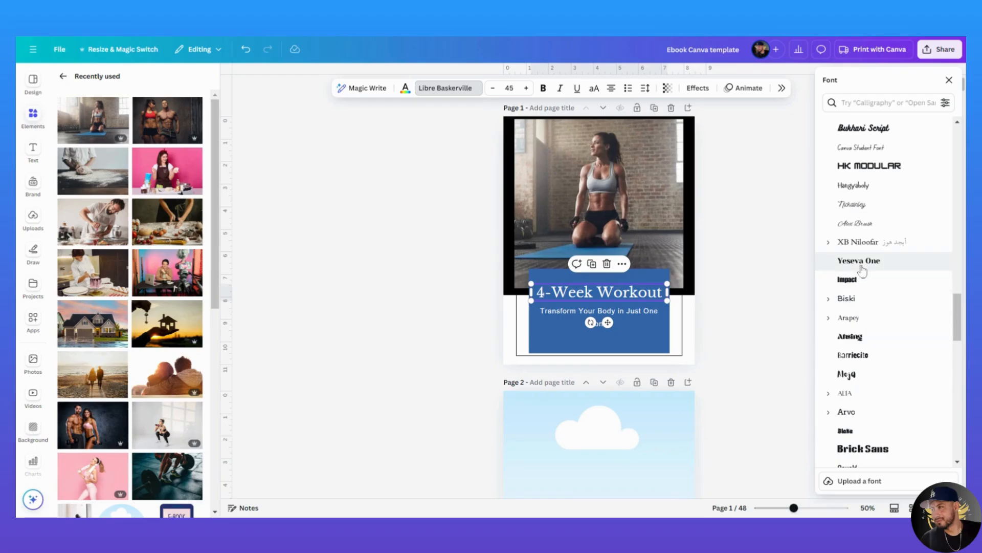
click(859, 225)
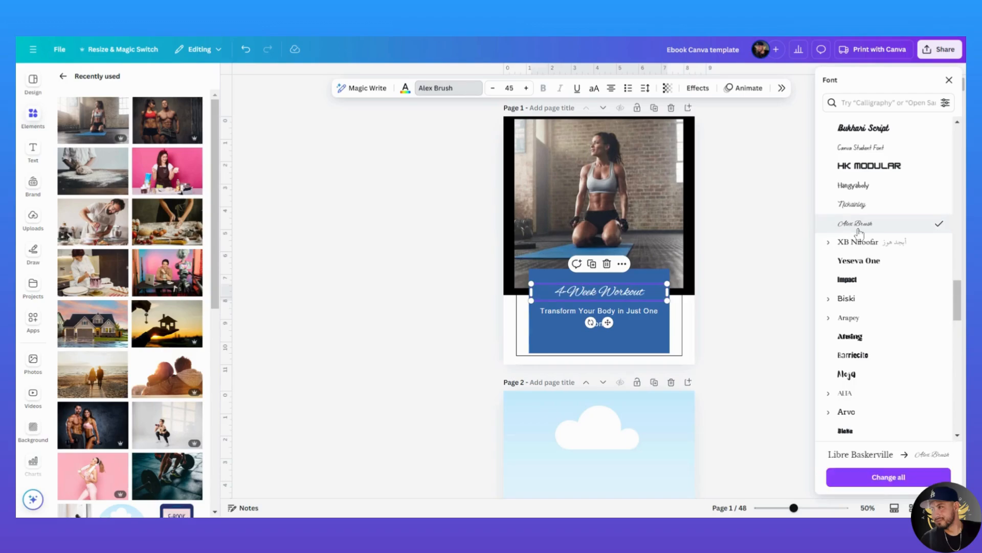
click(772, 263)
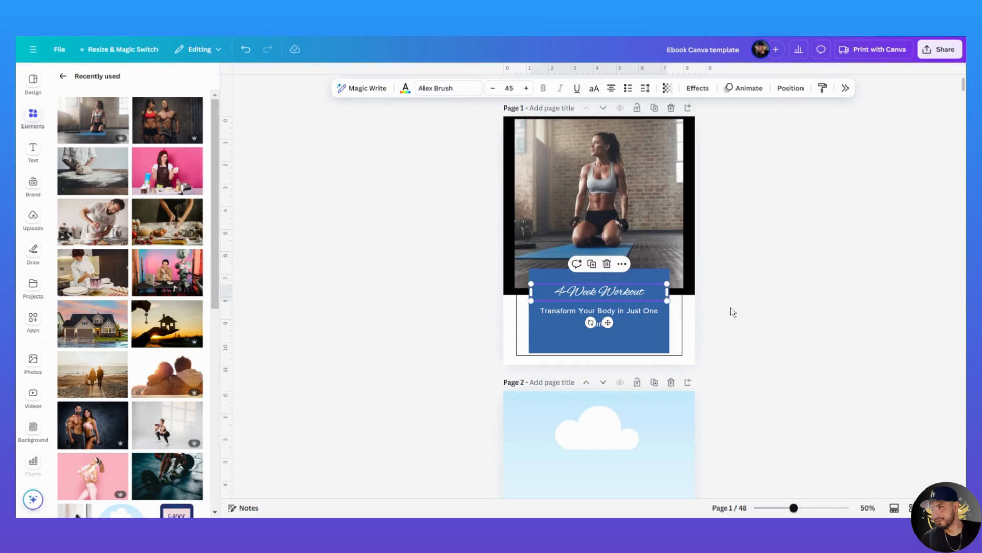
click(762, 309)
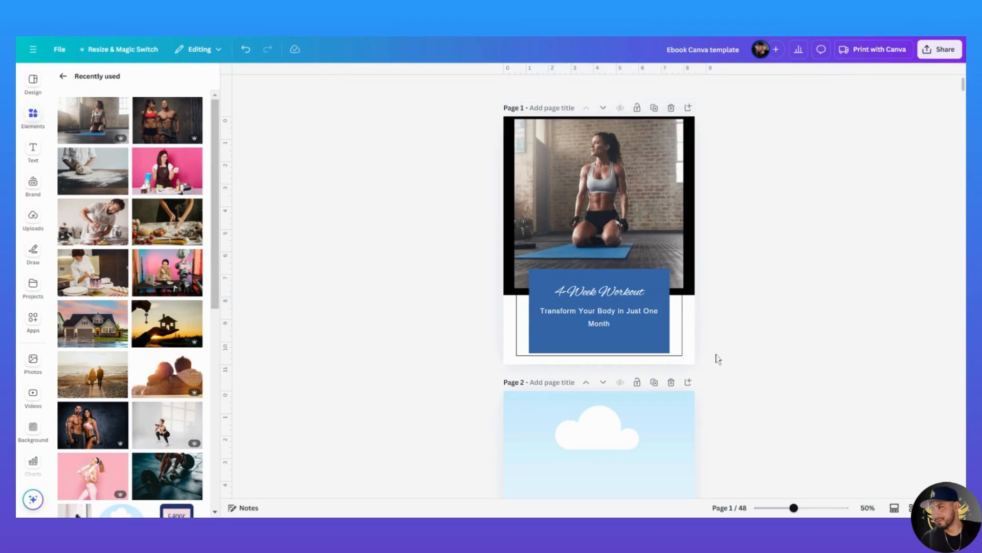
Step: Increase the font size of the "4-Week Workout" title to 50
scroll(718, 359, up, 4)
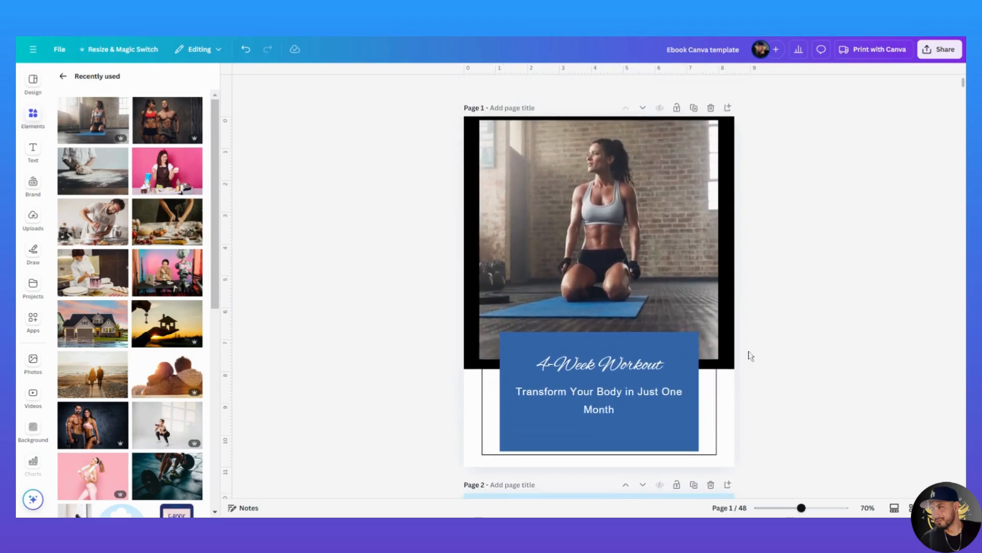
click(614, 361)
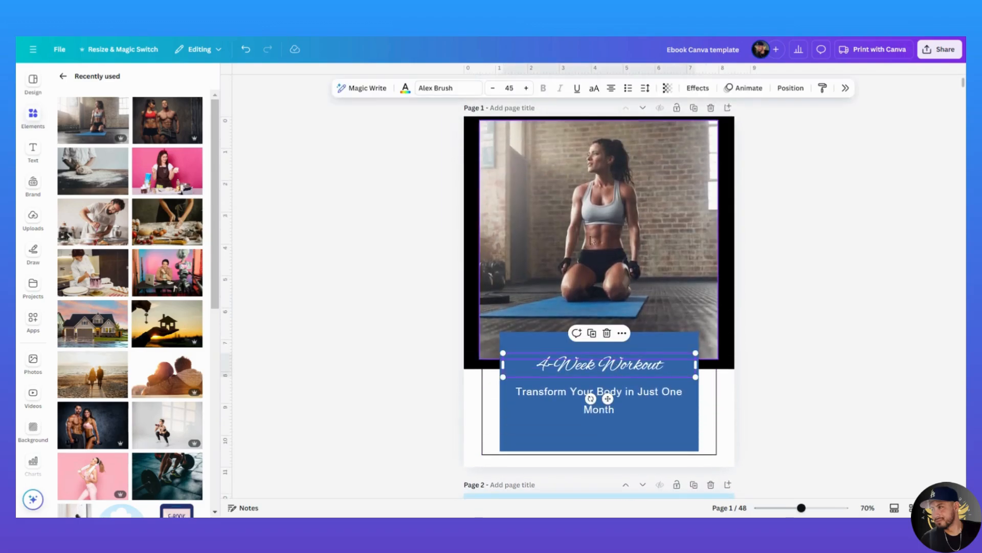
click(526, 90)
click(526, 89)
click(526, 88)
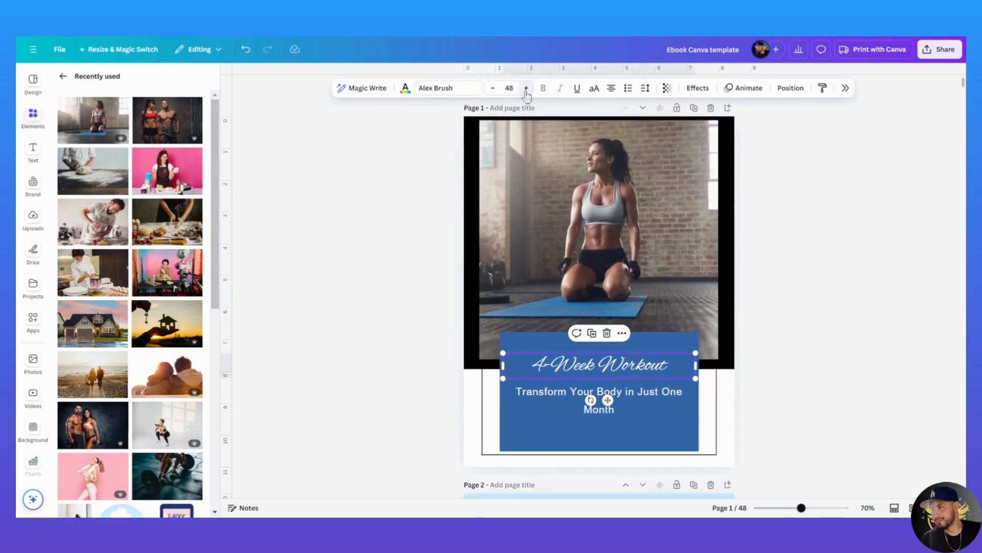
click(526, 89)
click(526, 89)
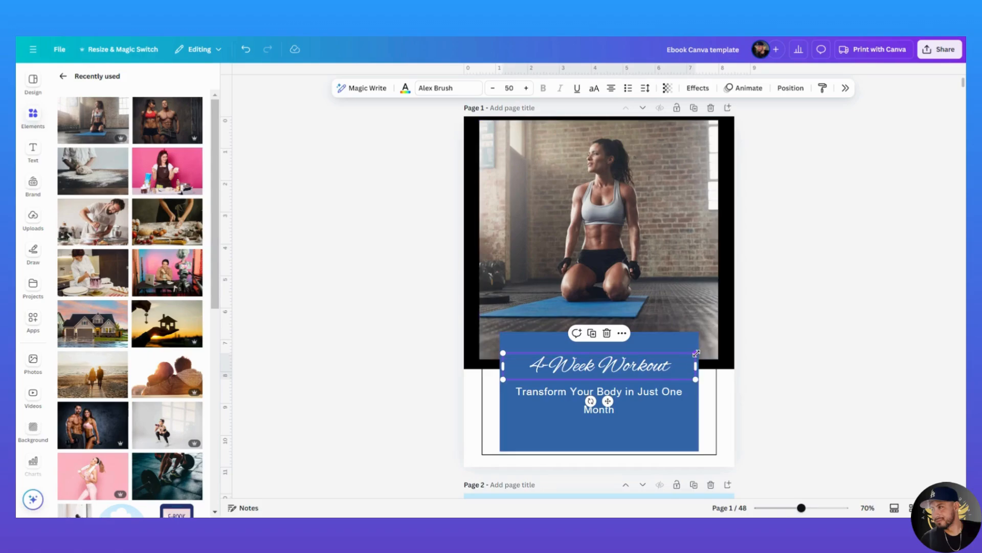
Step: Scale the "4-Week Workout" title up to a font size of about 60 and re-center it over the blue box
drag(698, 352, 735, 347)
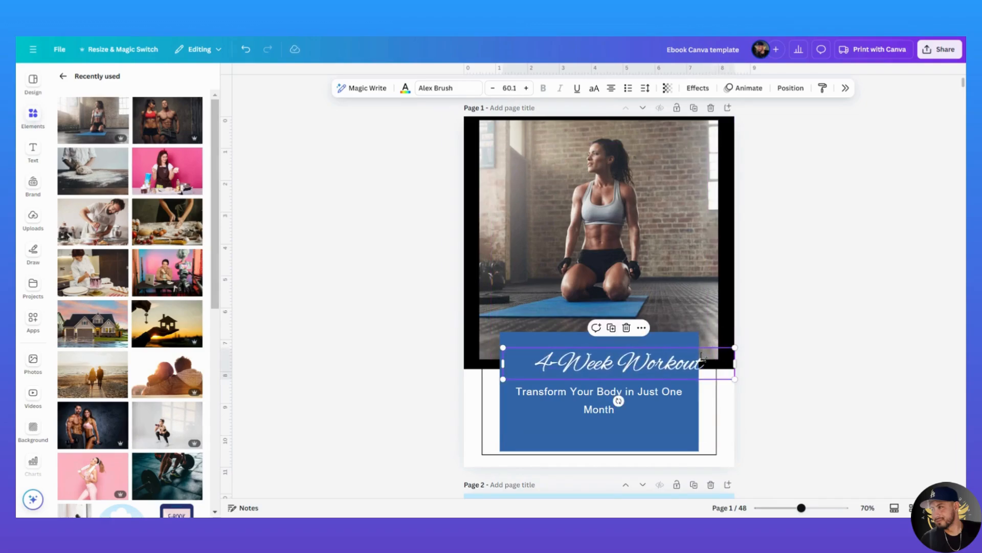
drag(672, 364, 656, 362)
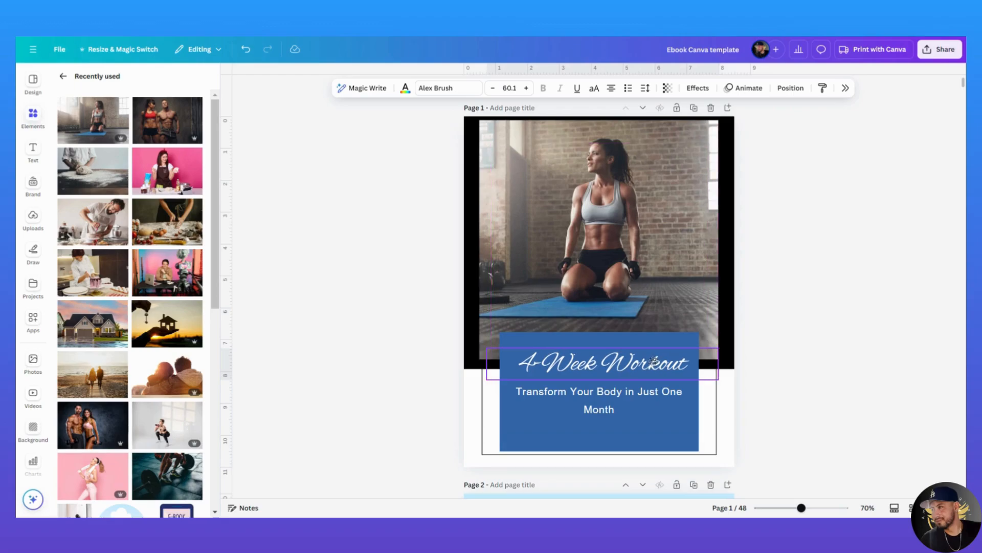
click(826, 320)
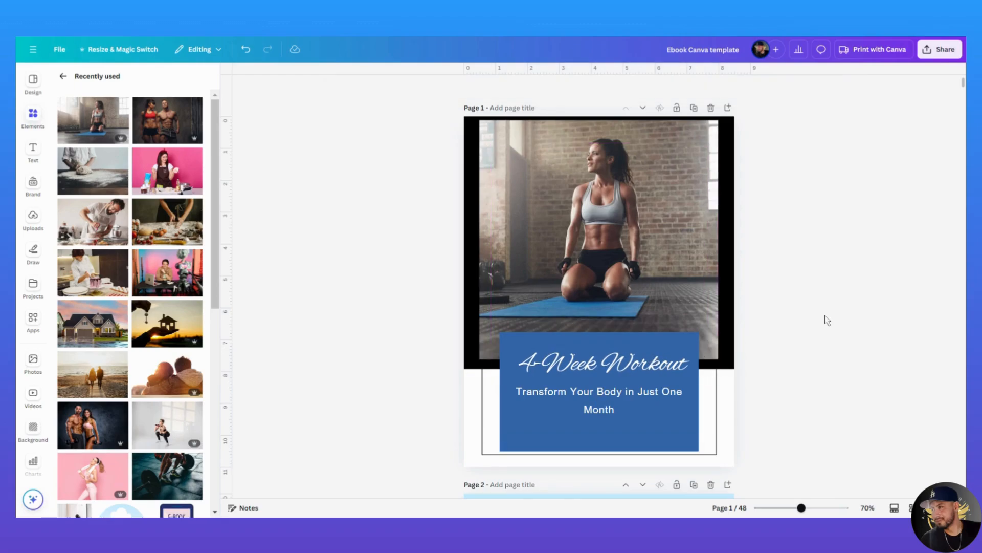
click(648, 376)
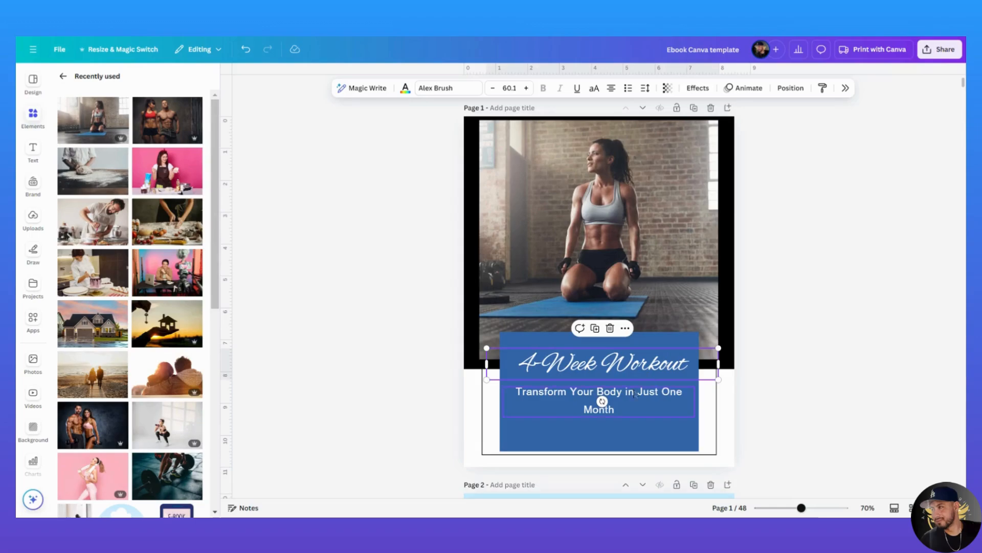
click(630, 400)
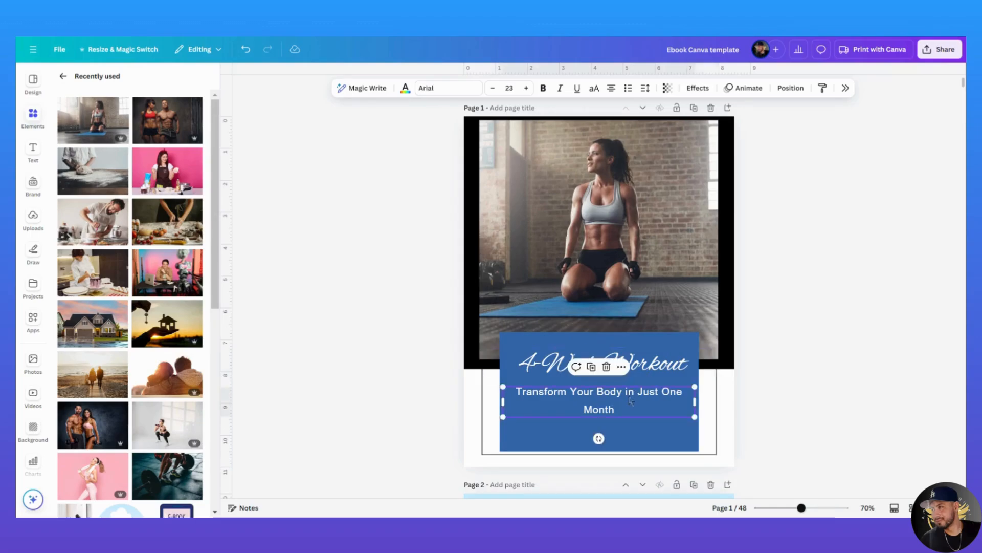
click(823, 394)
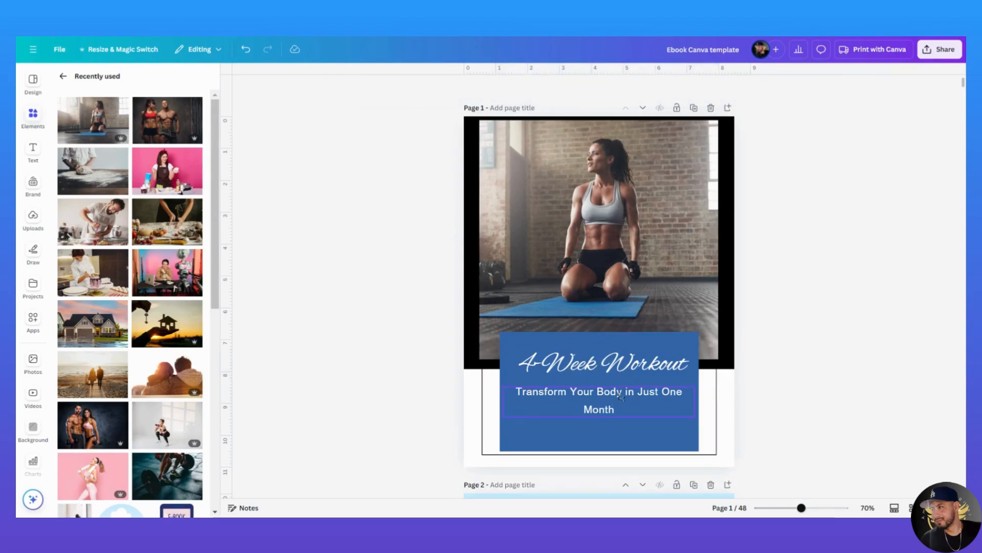
click(912, 506)
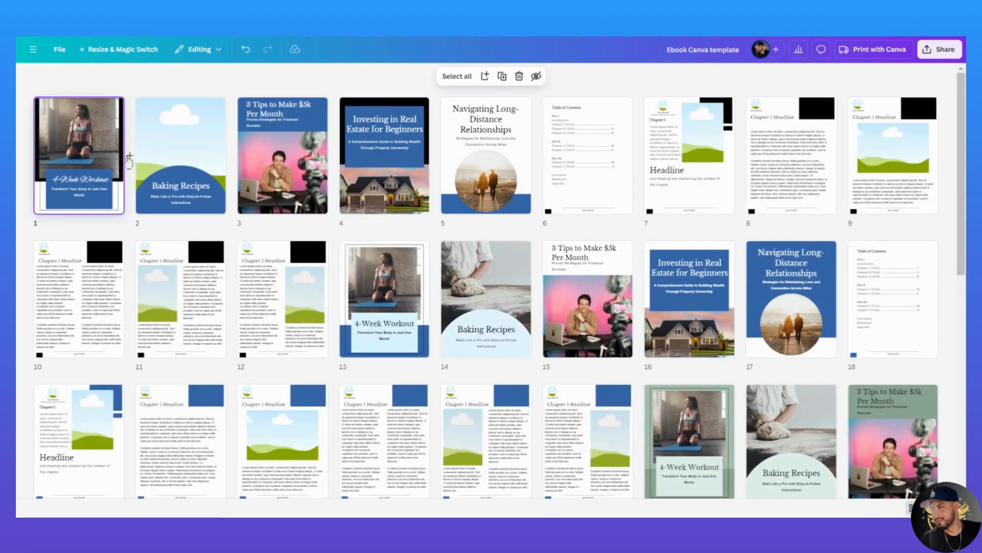
double_click(100, 156)
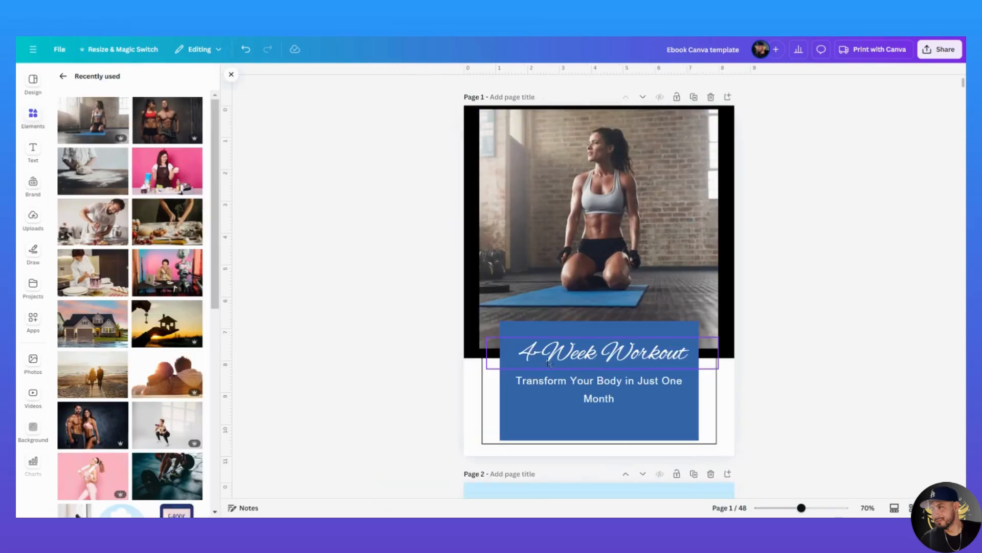
click(544, 333)
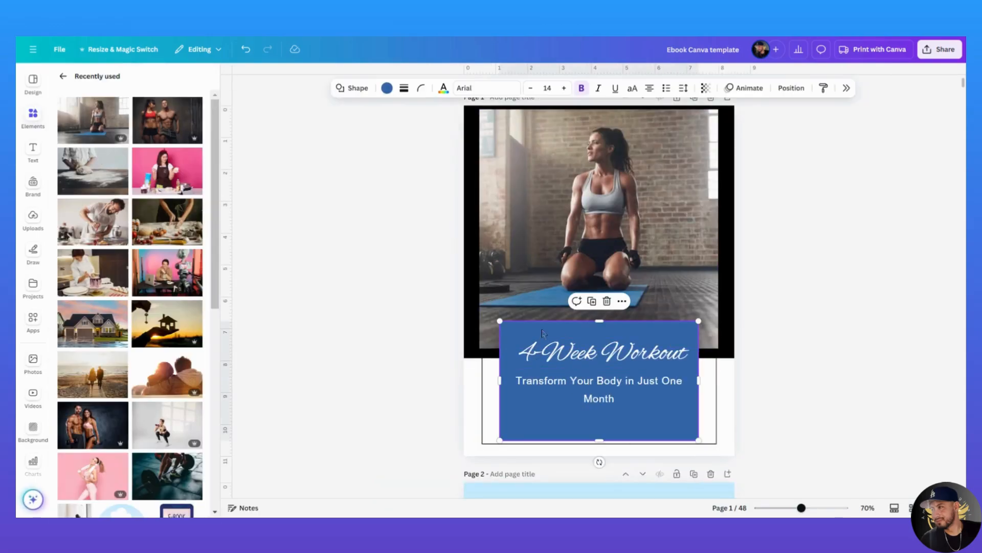
click(397, 232)
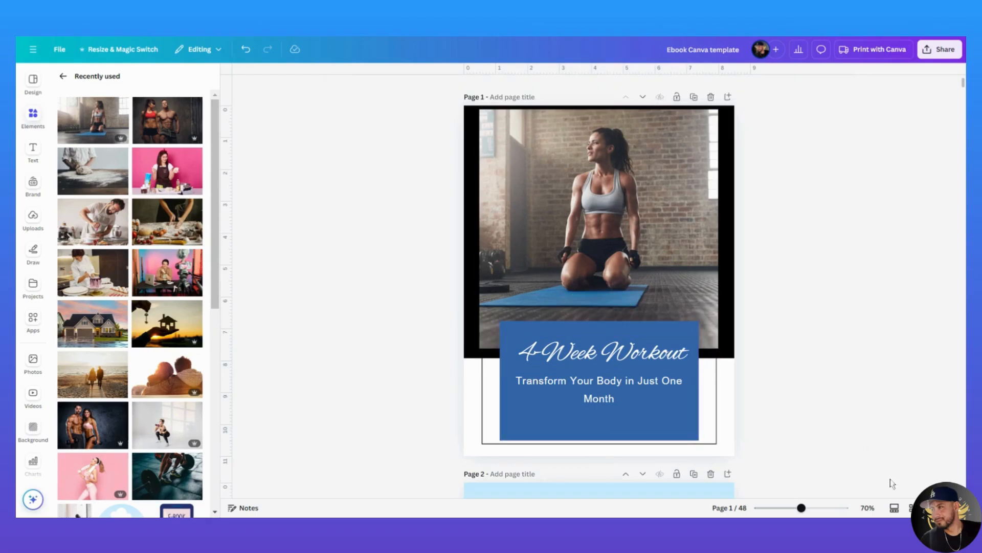
Step: Open page 11 from the overview of all pages and view the Chapter 1 layout on the page before it
click(894, 508)
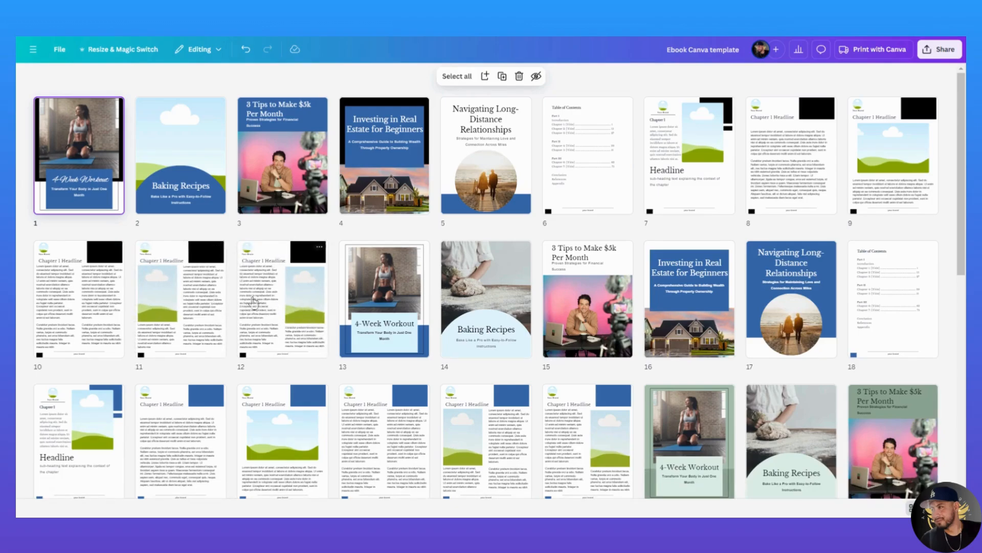
double_click(174, 302)
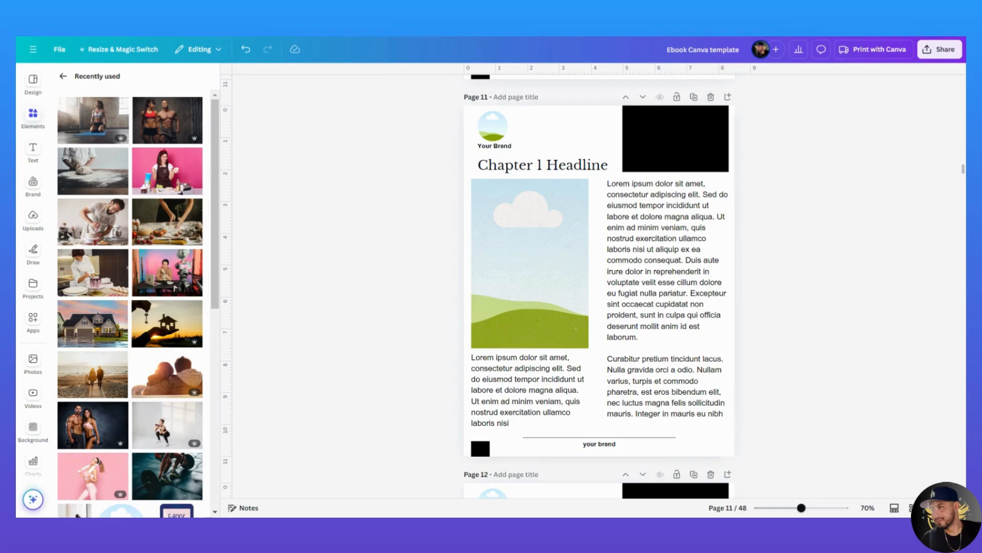
scroll(665, 358, up, 8)
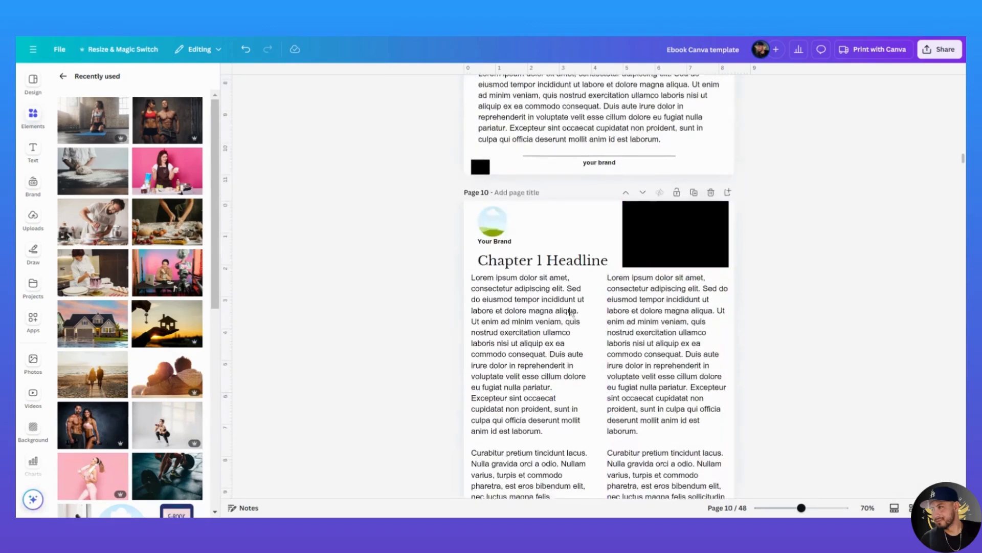
Step: View the Chapter 1 layouts on pages 9 and 8, and return to the page 1 cover from the overview of all pages
scroll(683, 384, up, 5)
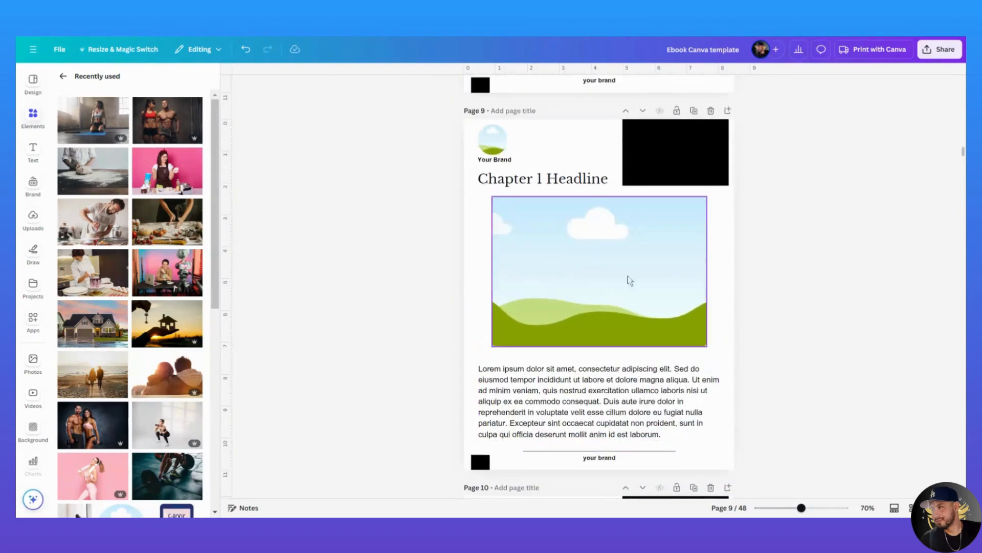
scroll(632, 358, up, 5)
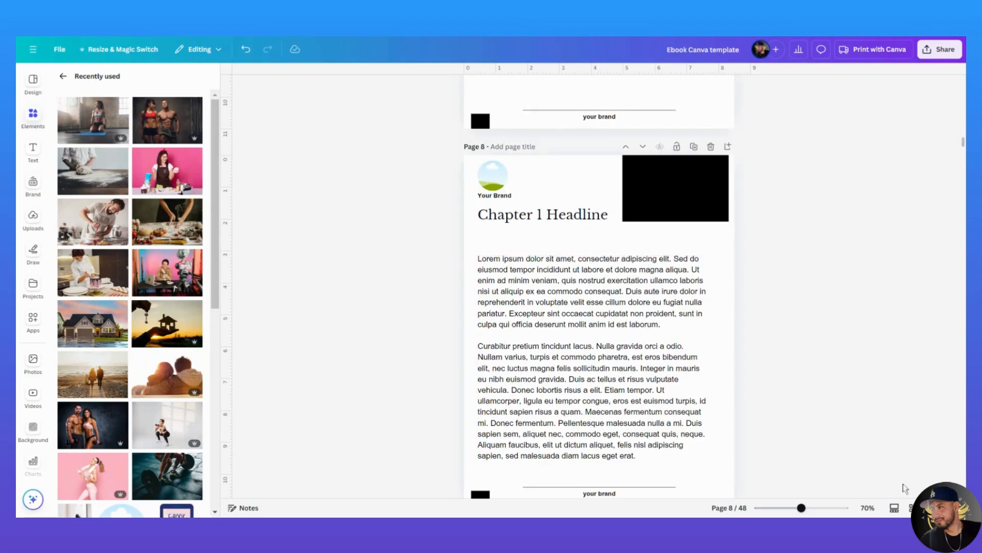
click(910, 508)
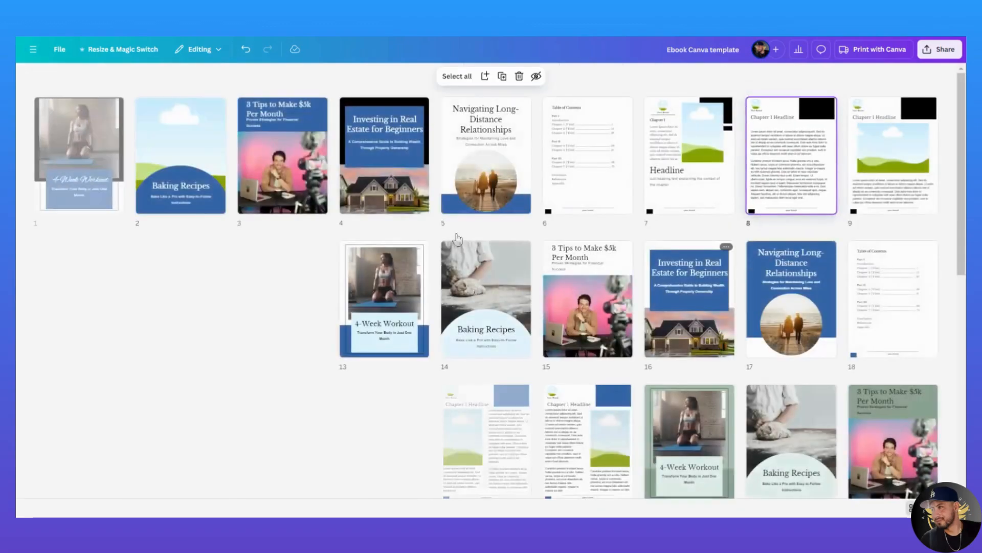
double_click(90, 163)
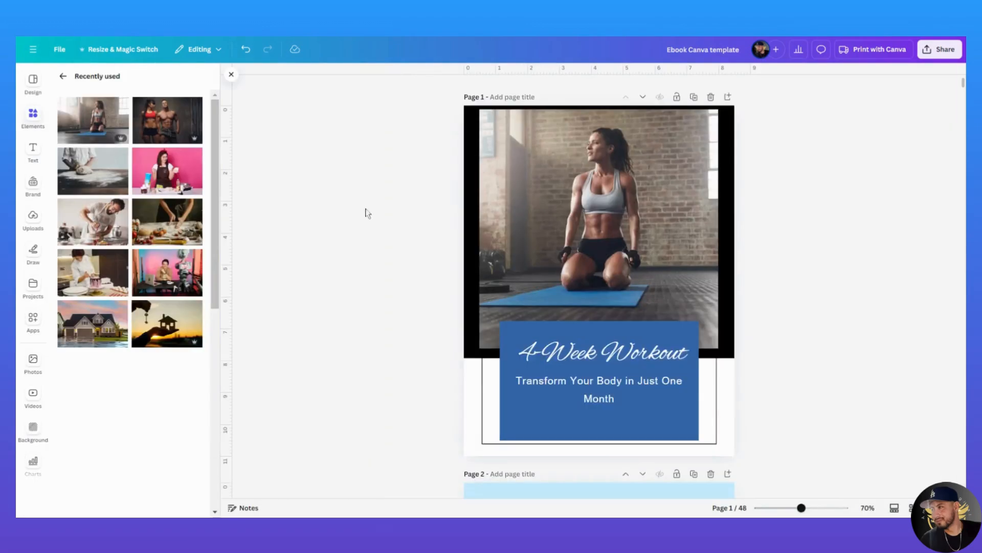
scroll(512, 355, down, 3)
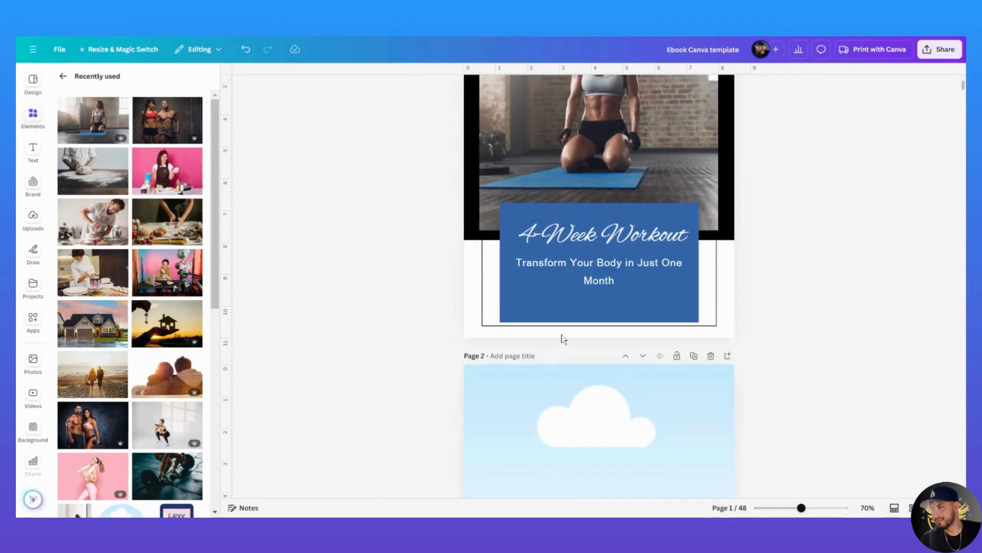
scroll(562, 338, up, 3)
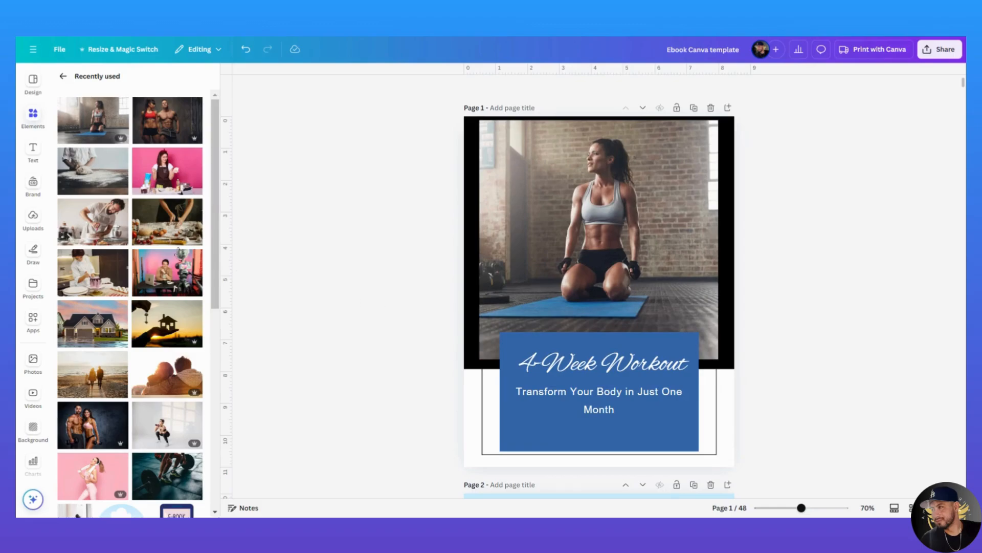
Step: View the fill colour options for the black block behind the page 1 cover photo
click(467, 246)
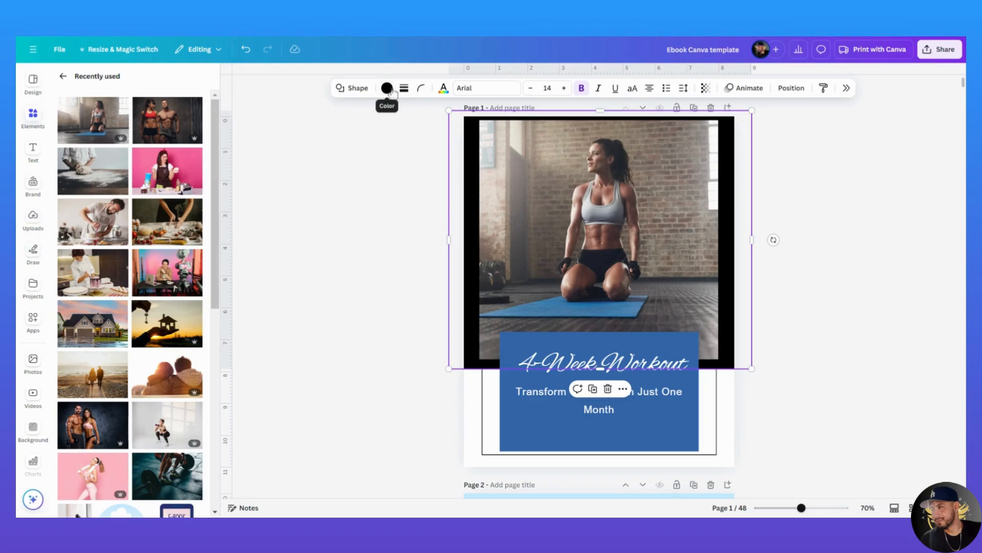
click(387, 88)
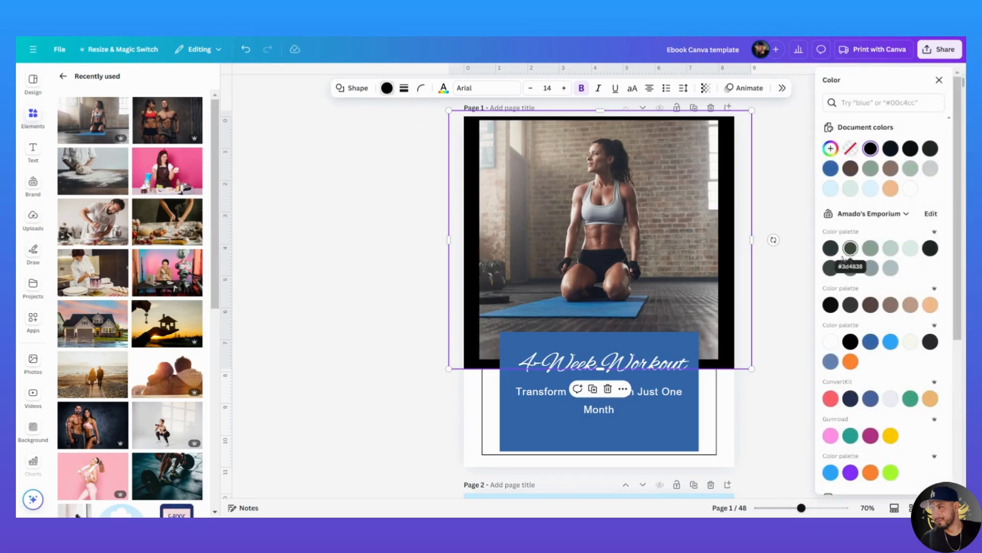
click(767, 397)
Step: Try light blue, orange, slate blue, yellow and dark grey as the page 1 background, and set it back to white
click(728, 403)
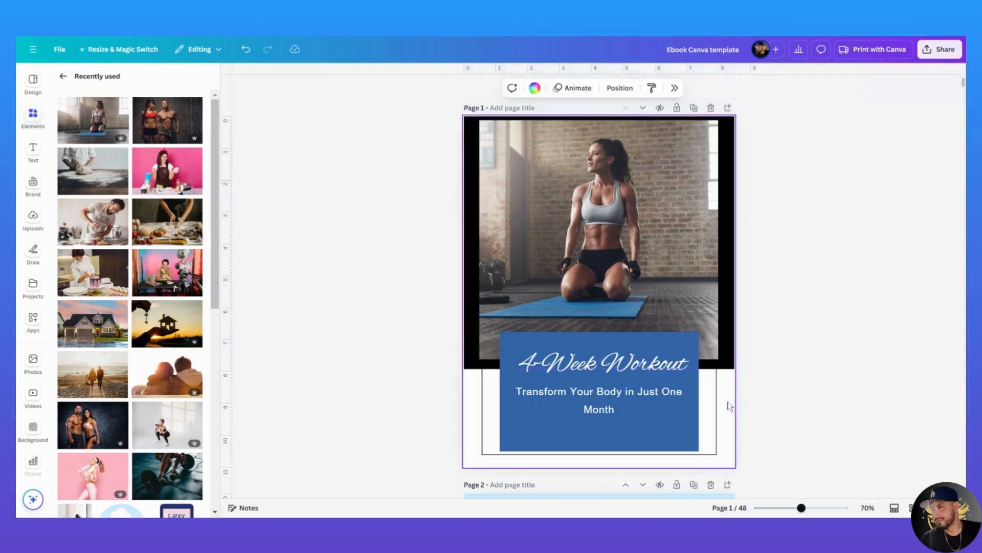
click(534, 88)
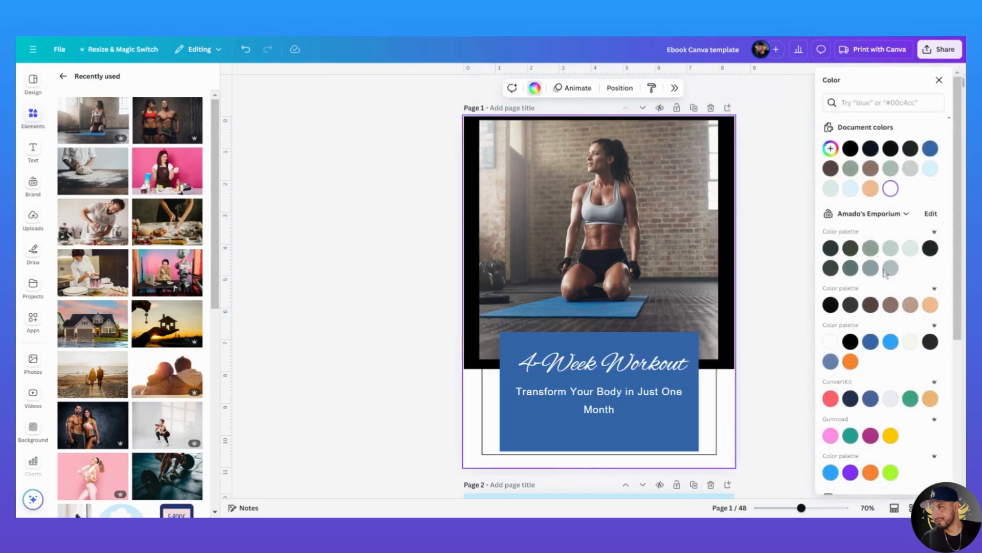
click(890, 341)
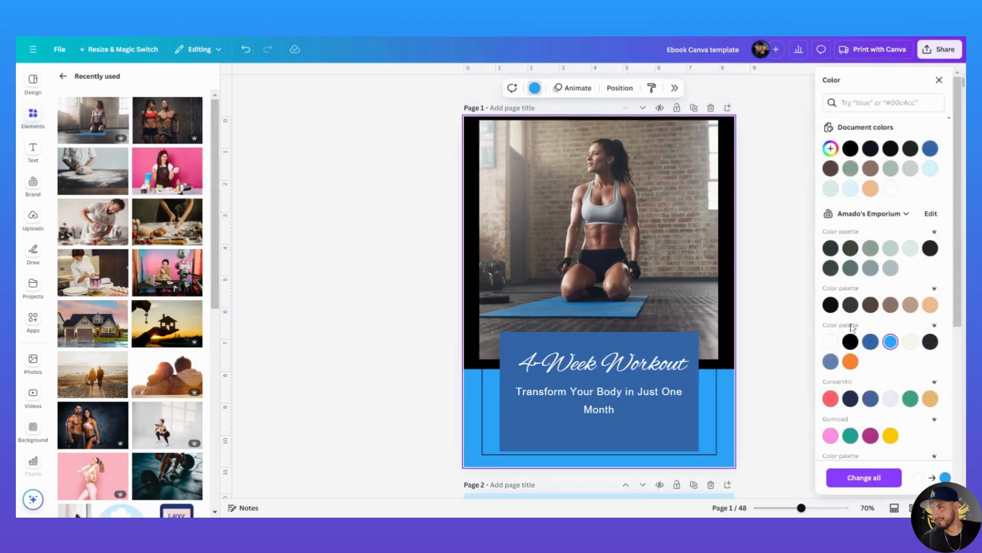
click(850, 361)
click(831, 361)
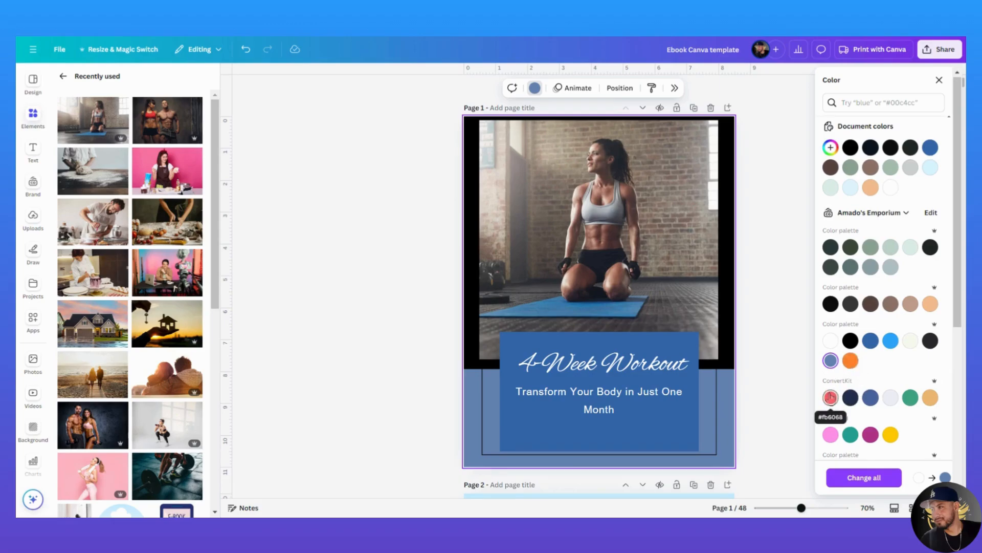
click(888, 436)
click(930, 342)
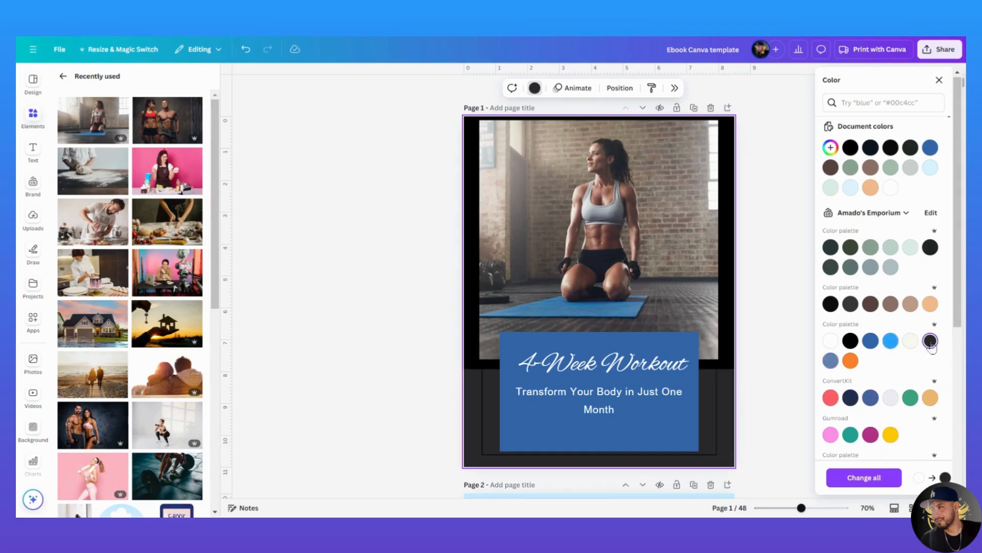
click(891, 187)
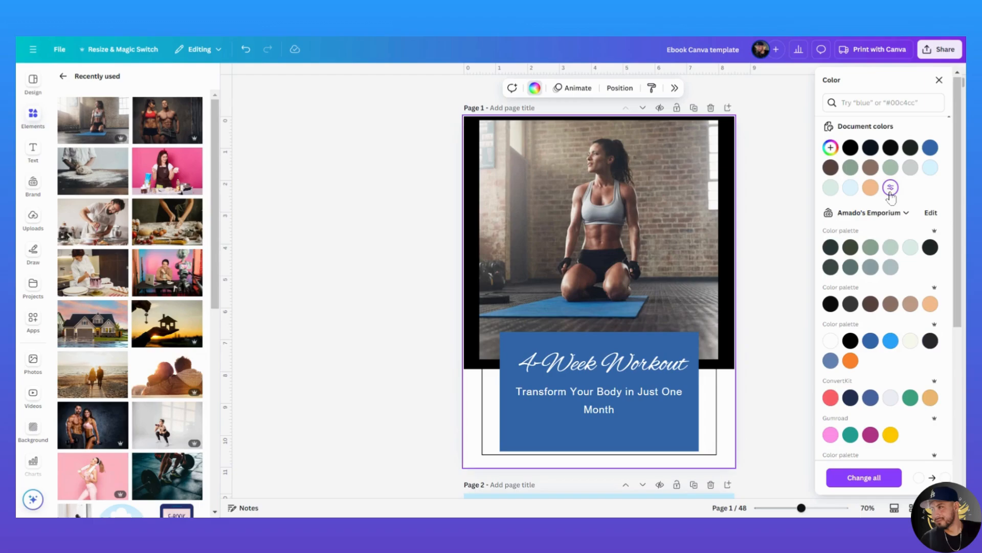
click(782, 222)
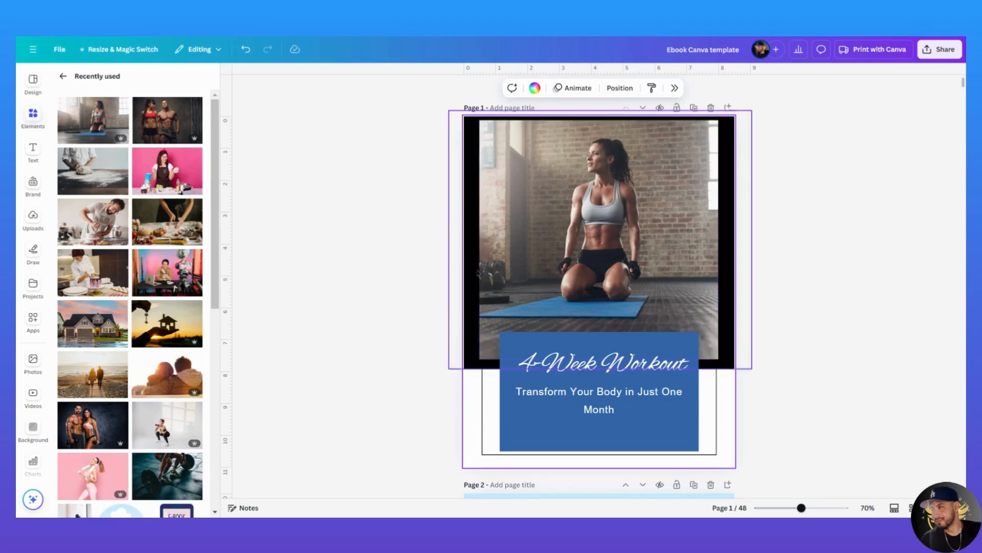
Step: Move the black block behind the page 1 cover photo slightly downward
click(476, 271)
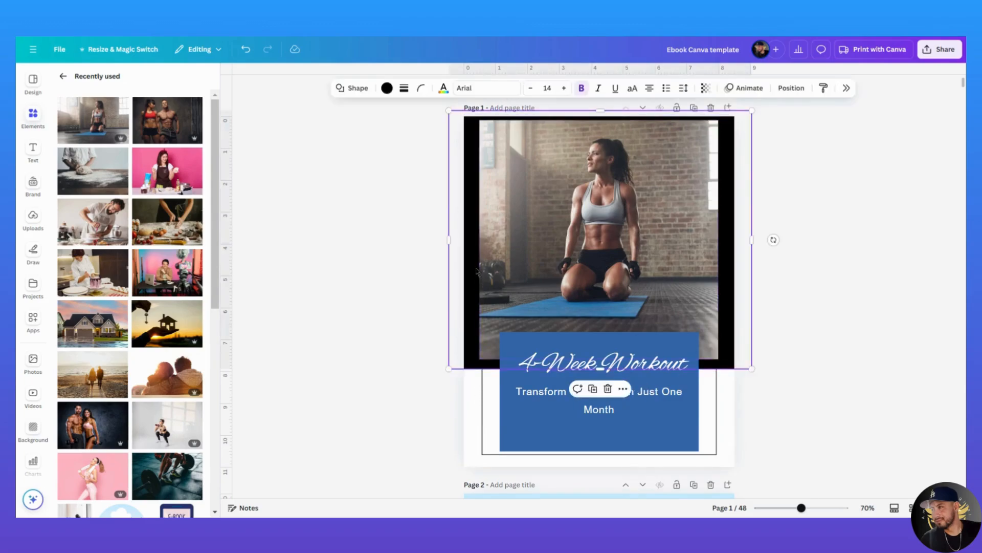
mouse_move(476, 272)
mouse_down()
mouse_move(475, 321)
mouse_move(472, 272)
mouse_up()
click(873, 352)
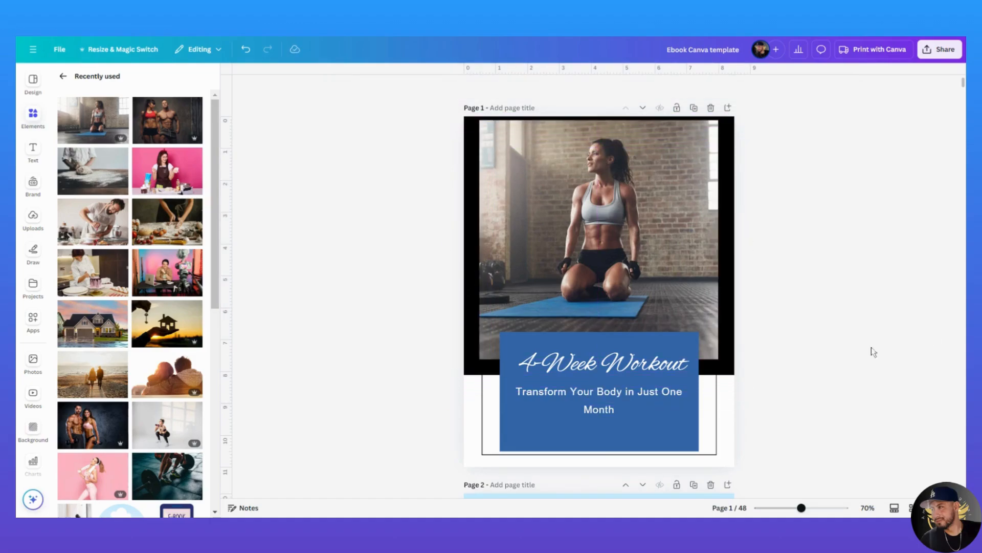
Step: Examine the document, brand, photo and default text colours available for the "Transform Your Body in Just One Month" subtitle
click(658, 415)
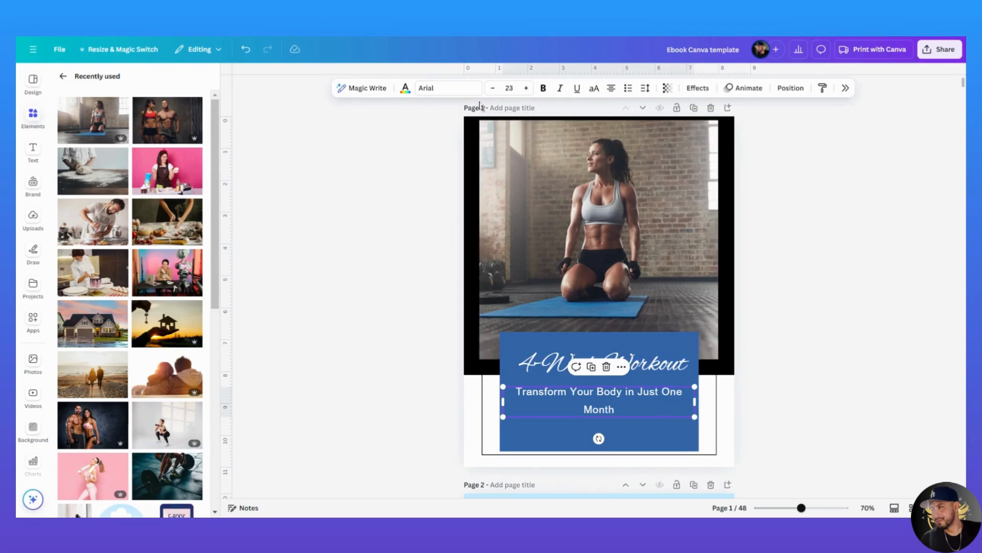
click(436, 91)
click(405, 90)
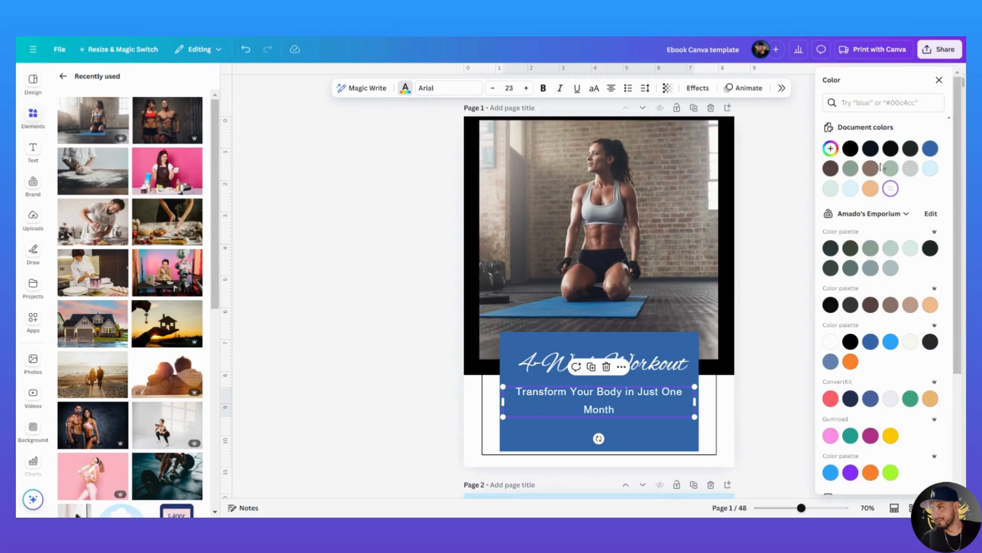
scroll(887, 429, down, 3)
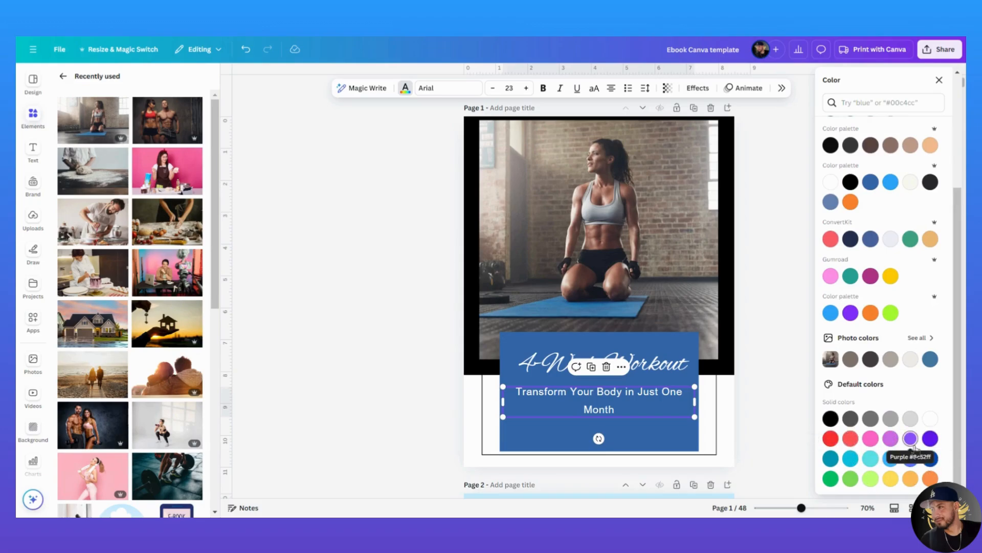
scroll(870, 437, up, 2)
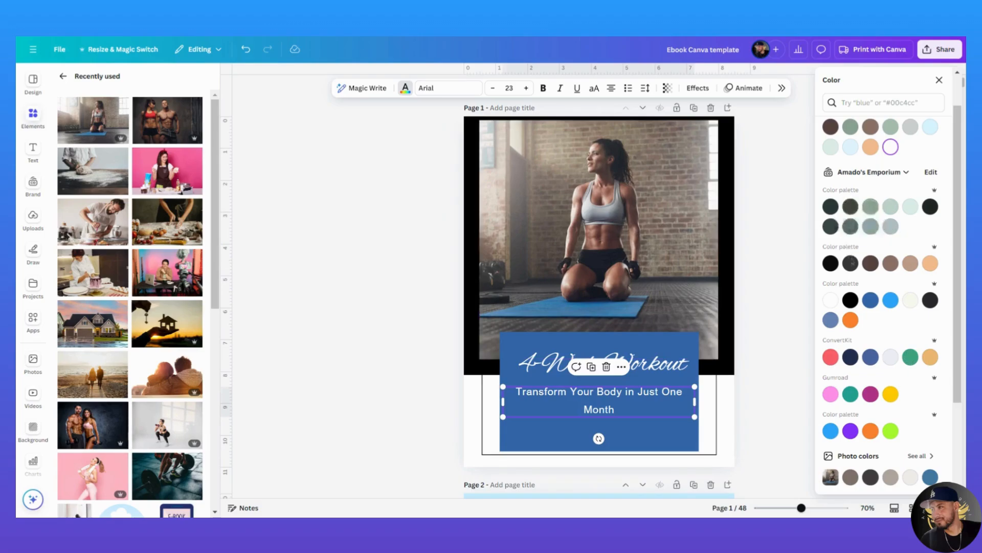
scroll(870, 317, down, 3)
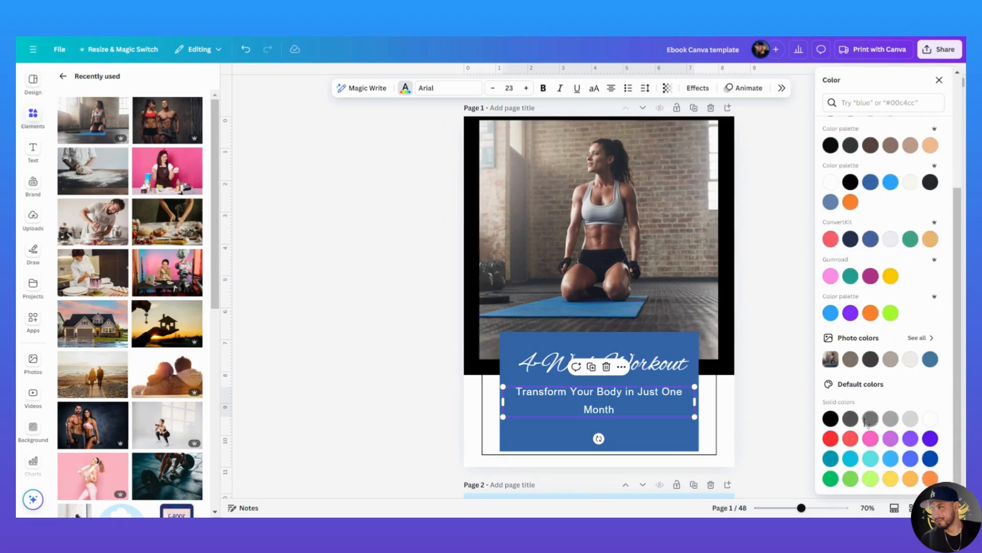
scroll(879, 342, up, 4)
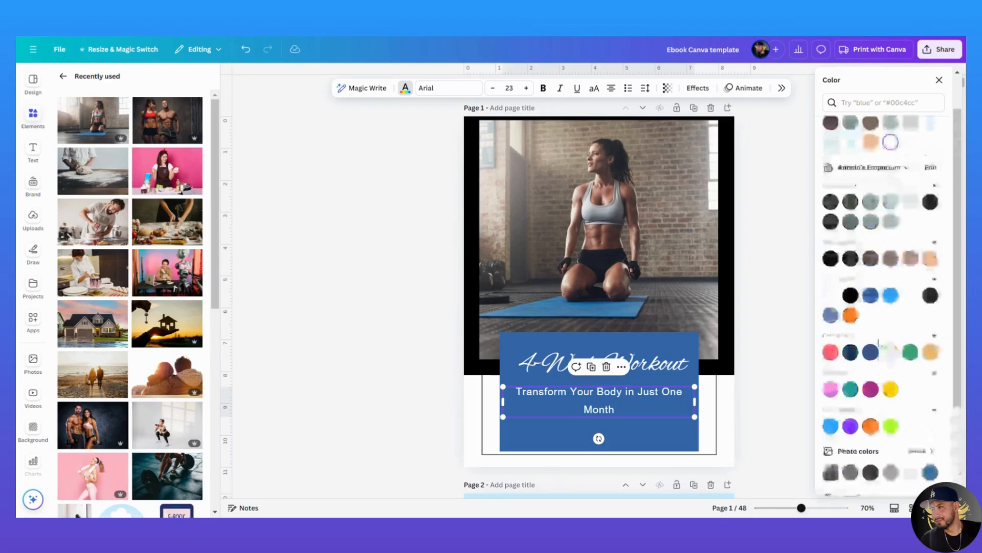
click(941, 79)
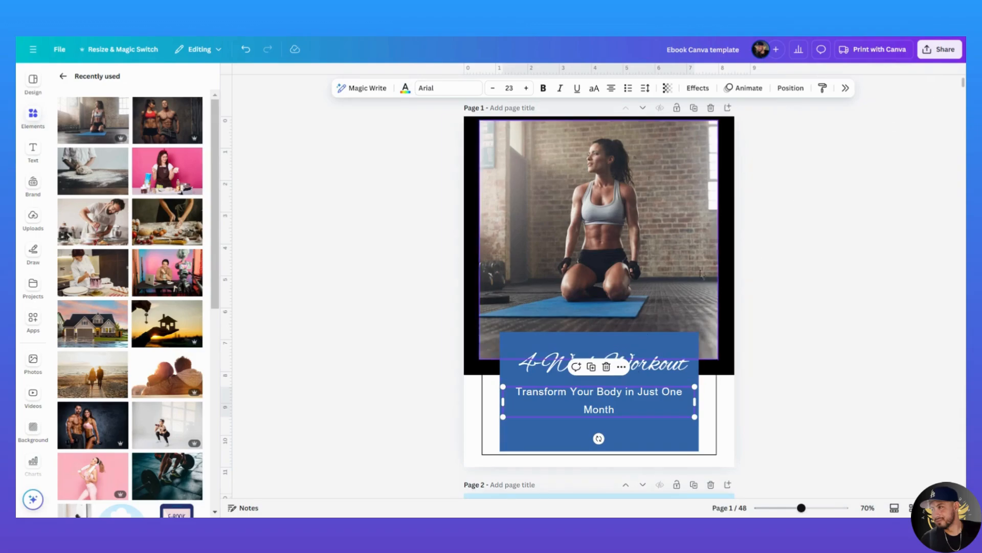
Step: View the covers on pages 2 and 3, and return from the recently used items to the main elements library
scroll(744, 373, down, 6)
scroll(744, 373, down, 10)
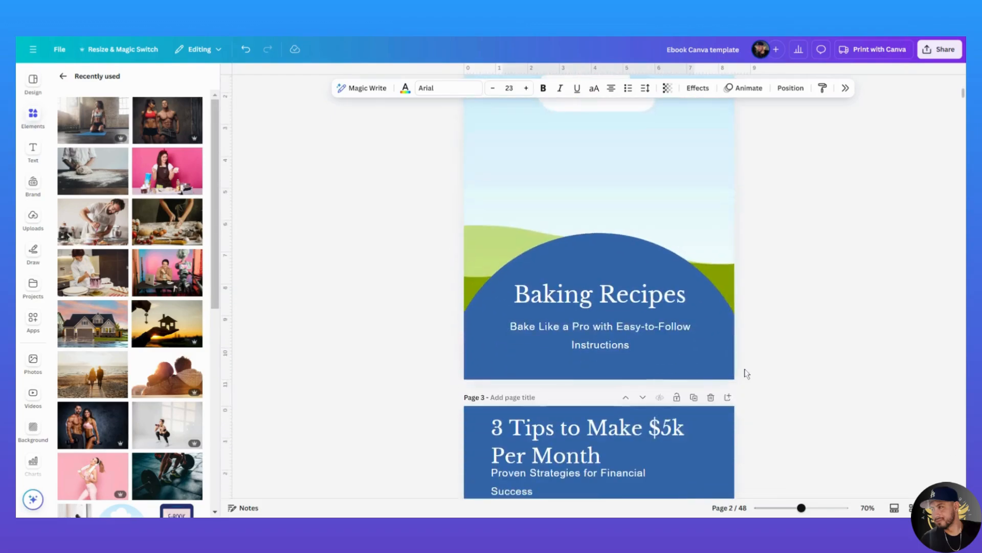
scroll(746, 374, up, 3)
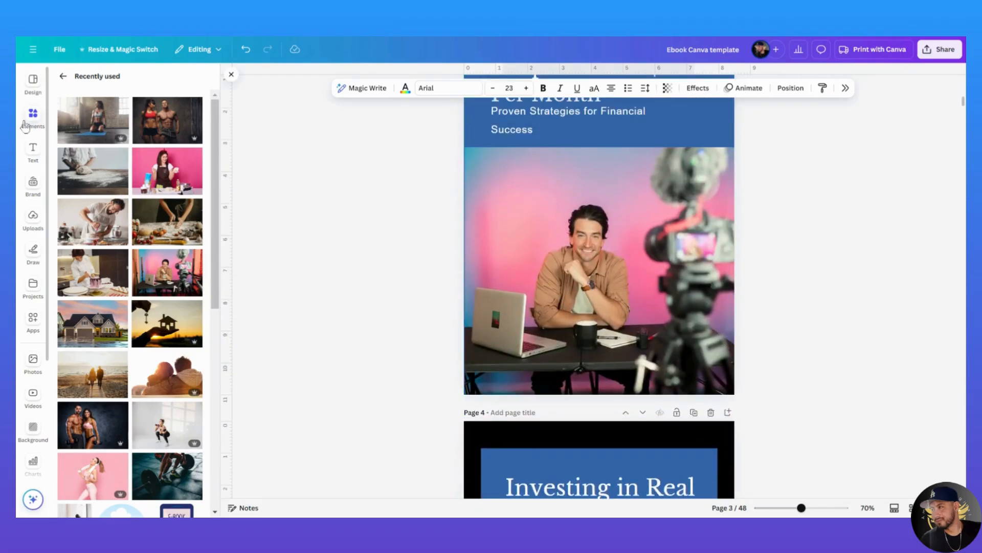
click(63, 76)
click(157, 82)
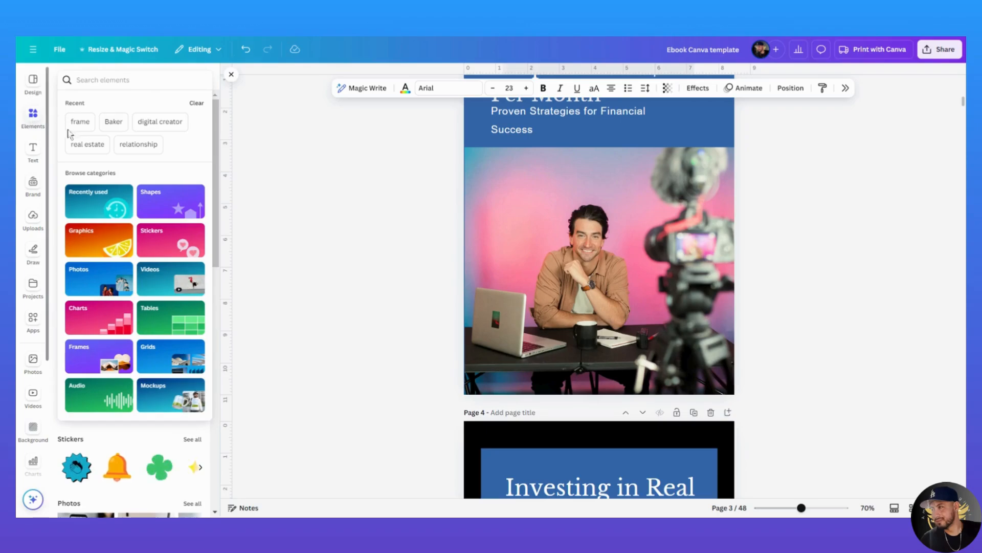
click(32, 121)
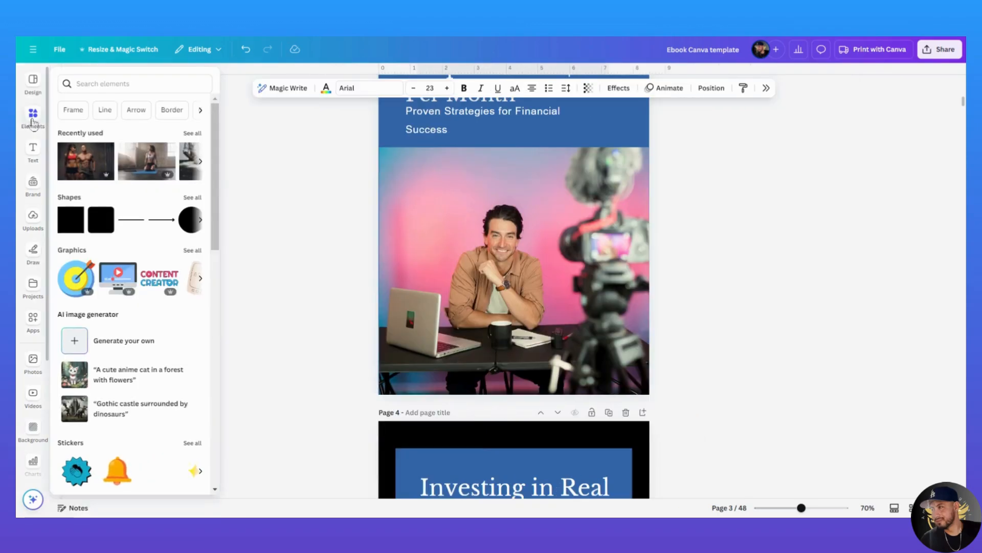
Step: Search the elements library for "mechanic" and browse the photo results
click(131, 87)
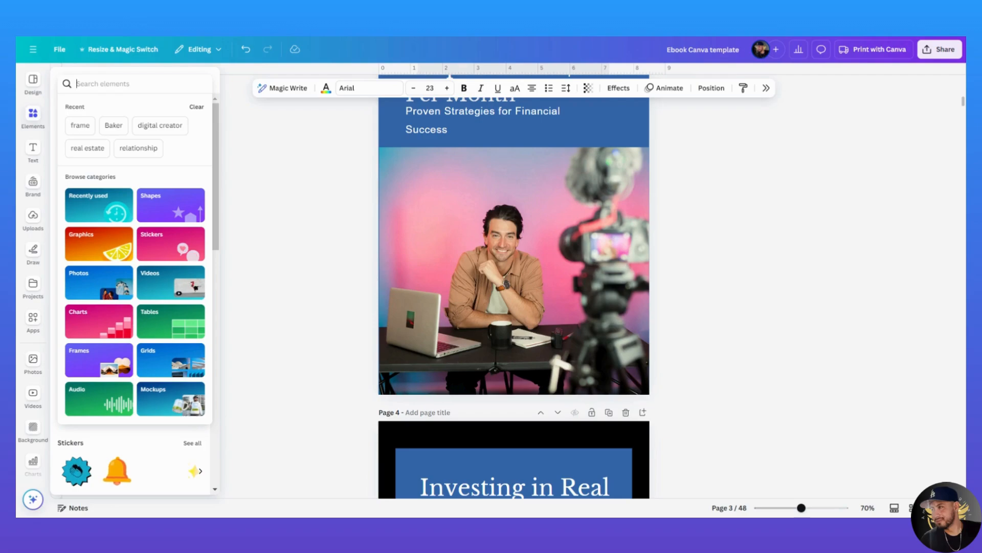
text(m)
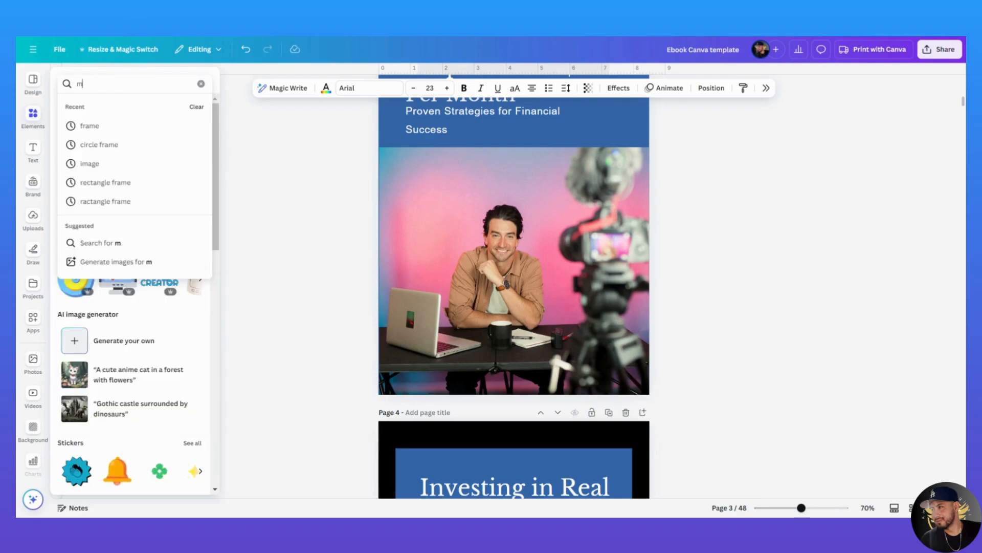
text(echanic)
key(Return)
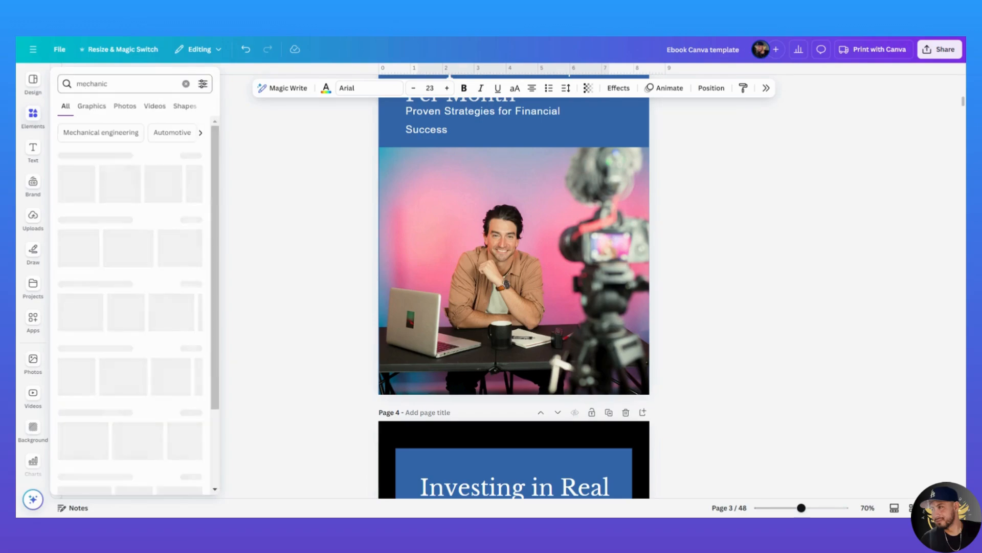
click(126, 108)
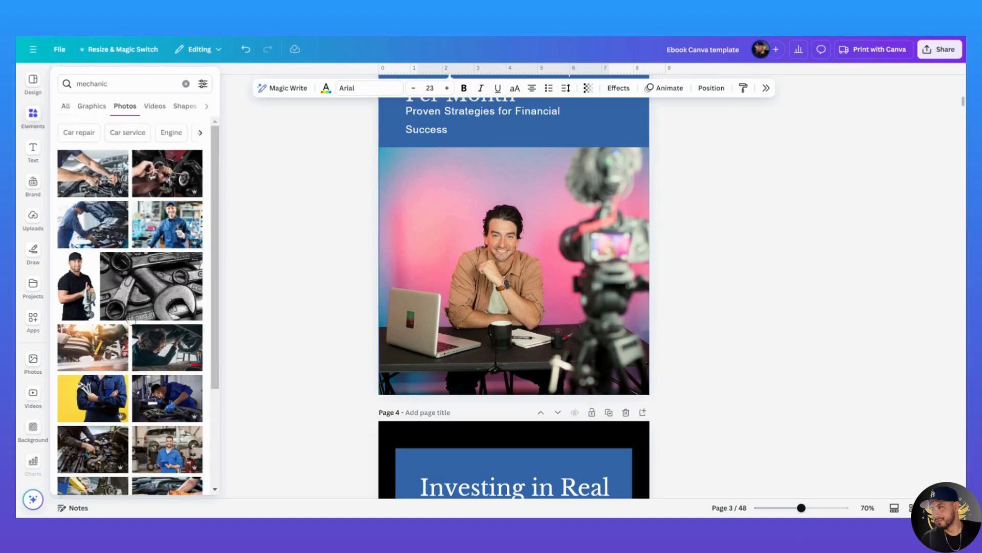
scroll(130, 318, down, 3)
scroll(130, 318, down, 3)
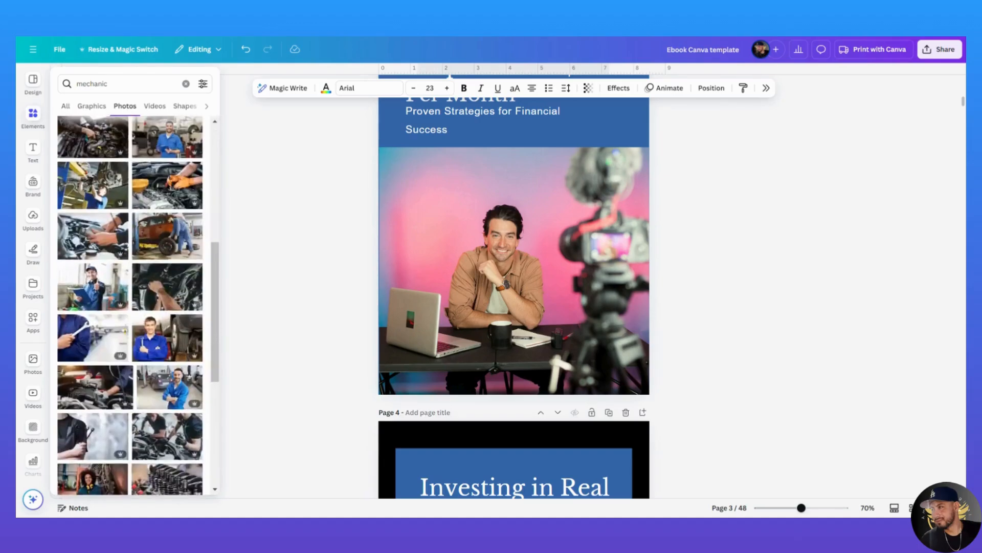
Step: Search the library's photos for "yoga" instead
double_click(113, 87)
key(BackSpace)
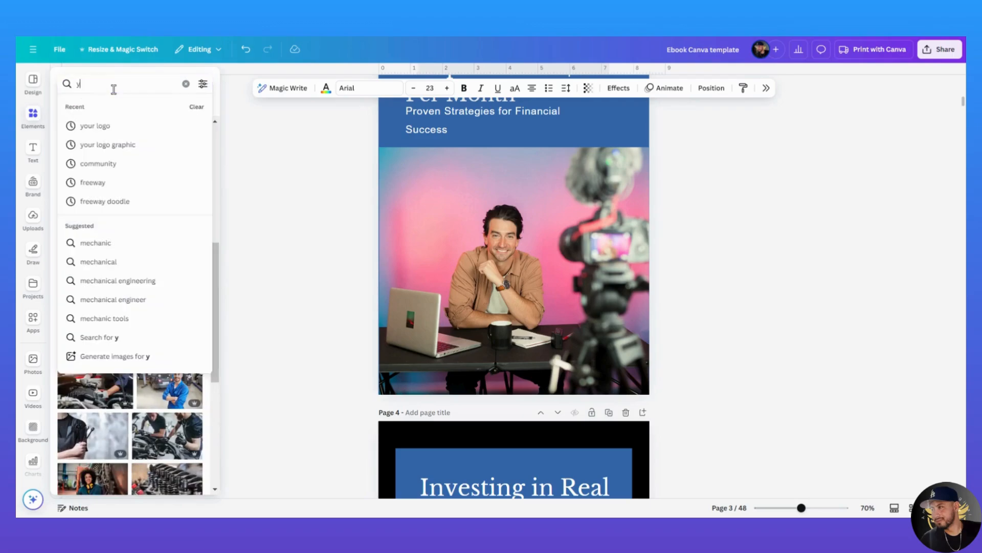
text(yoga)
key(Return)
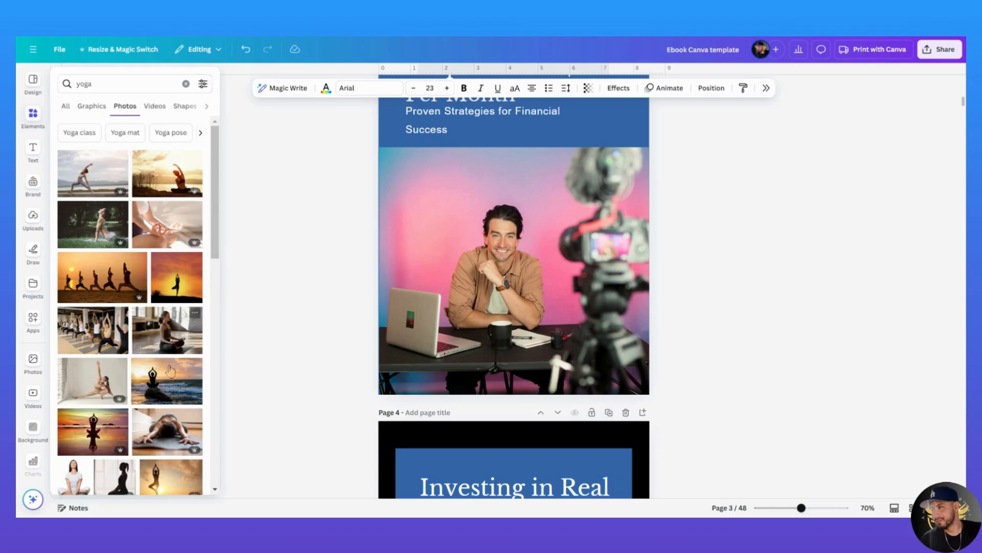
Step: Browse the yoga photo results and filter them by price to show only free photos
scroll(169, 373, down, 3)
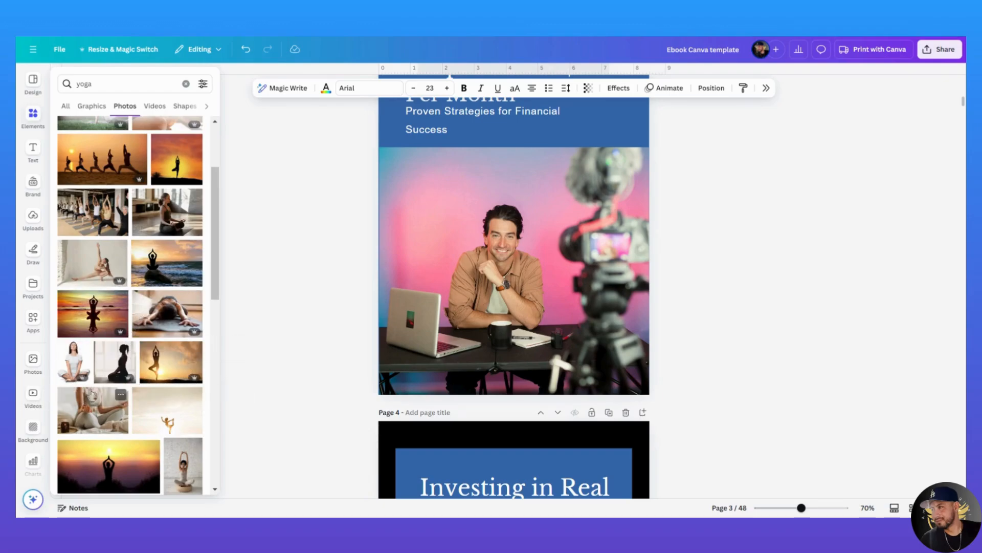
scroll(140, 381, up, 3)
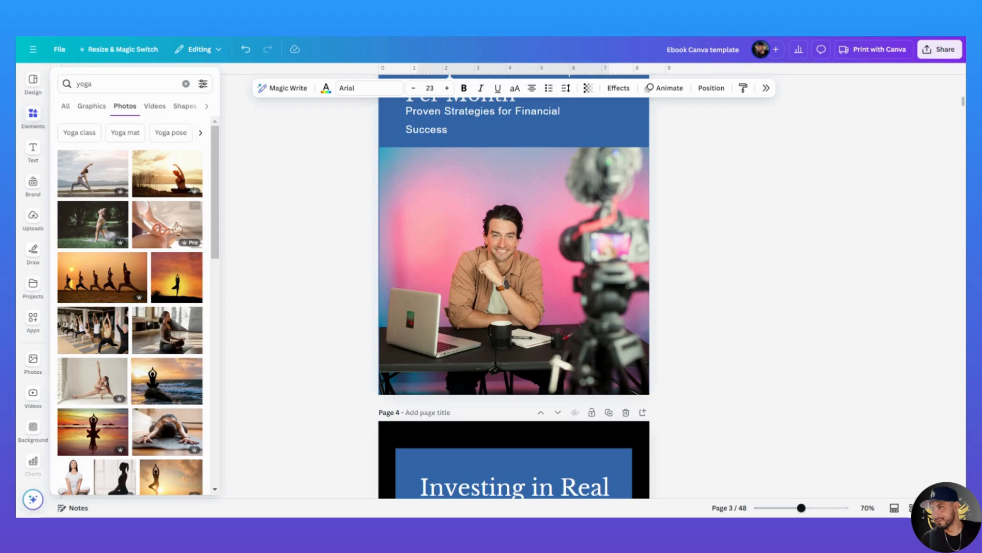
click(203, 84)
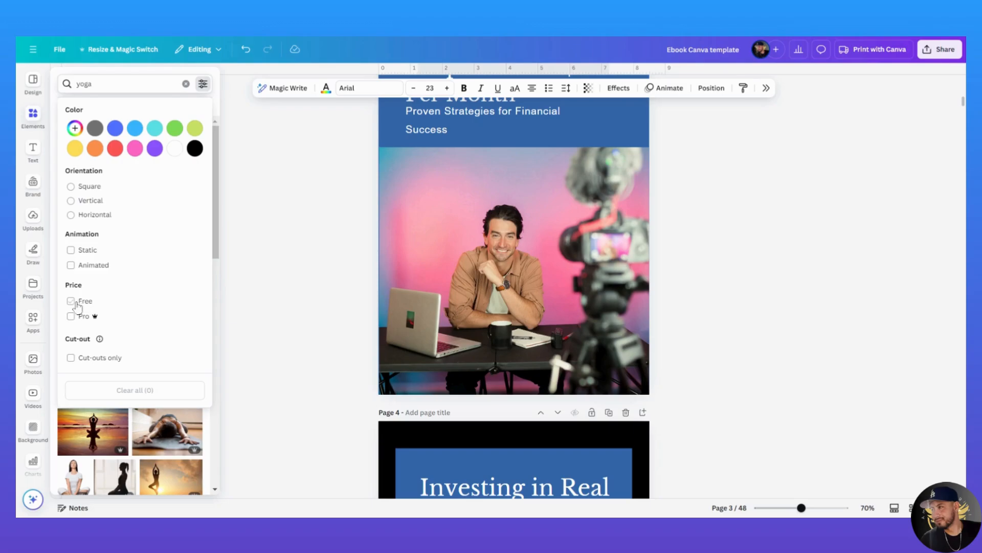
click(203, 84)
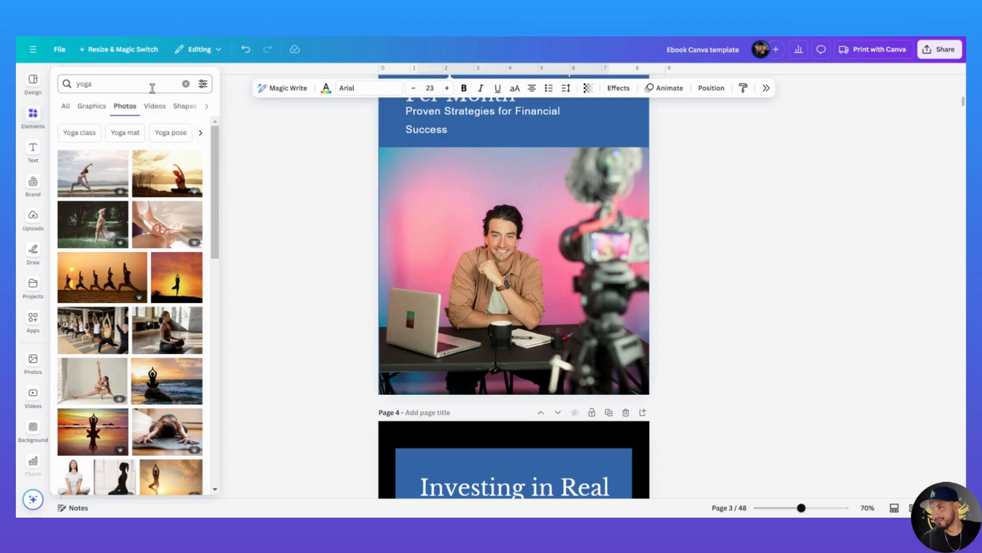
click(203, 84)
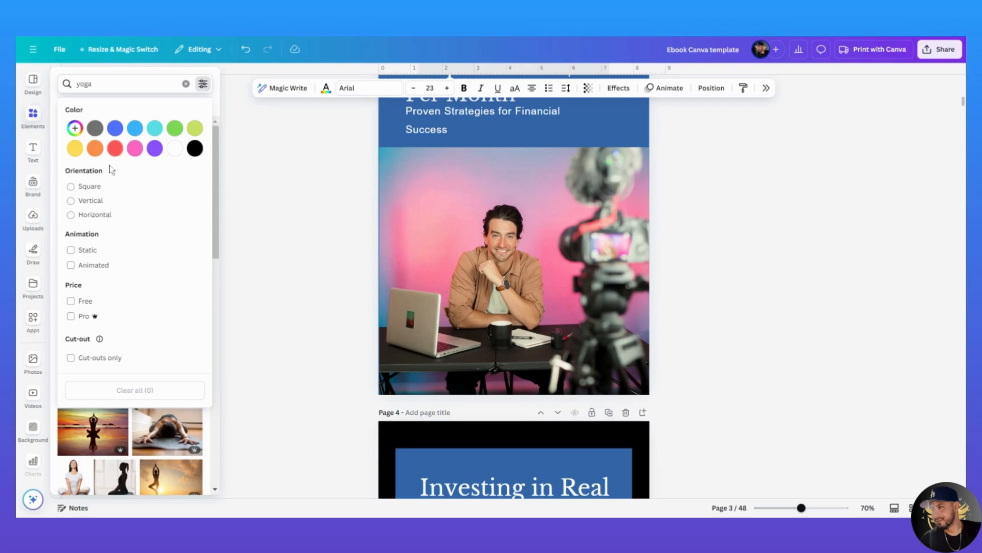
click(71, 301)
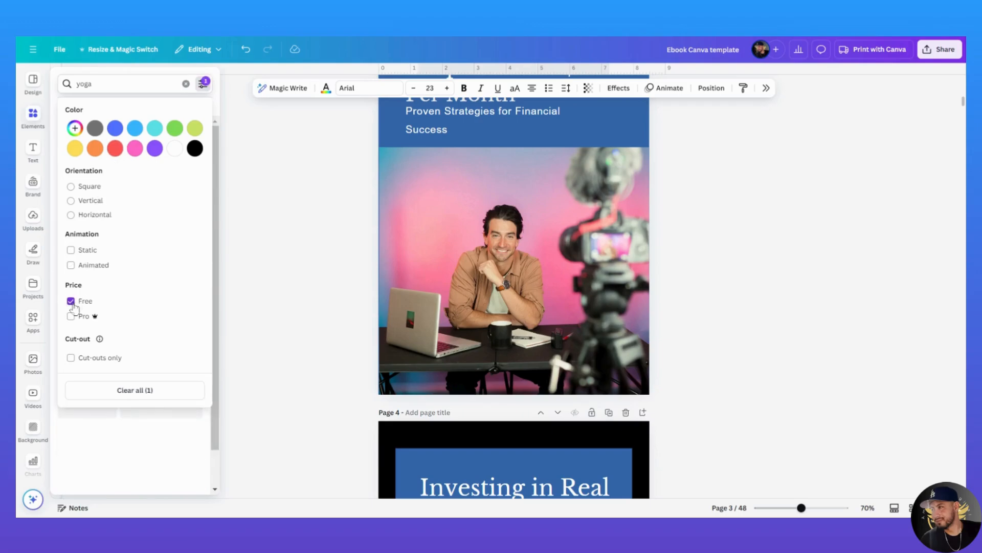
click(262, 199)
click(262, 198)
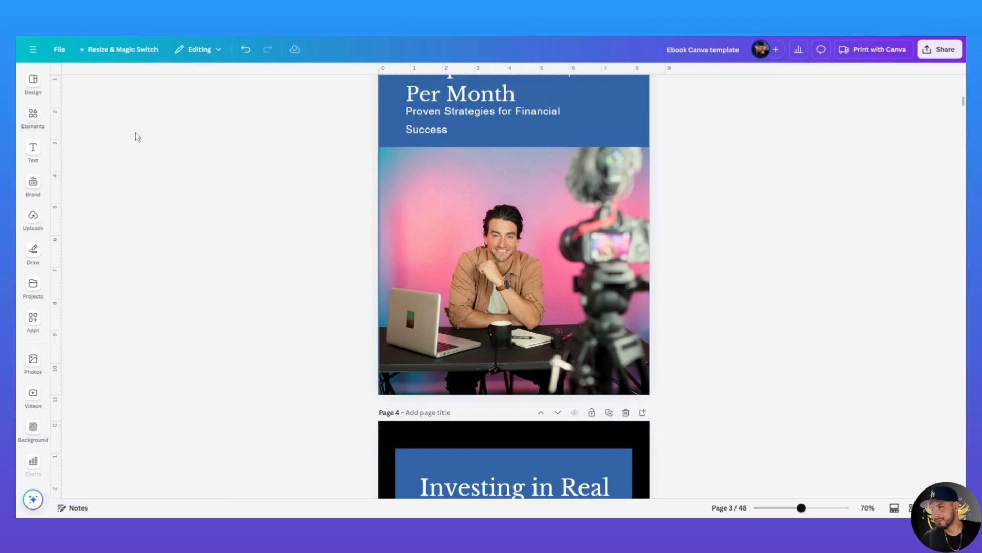
click(32, 115)
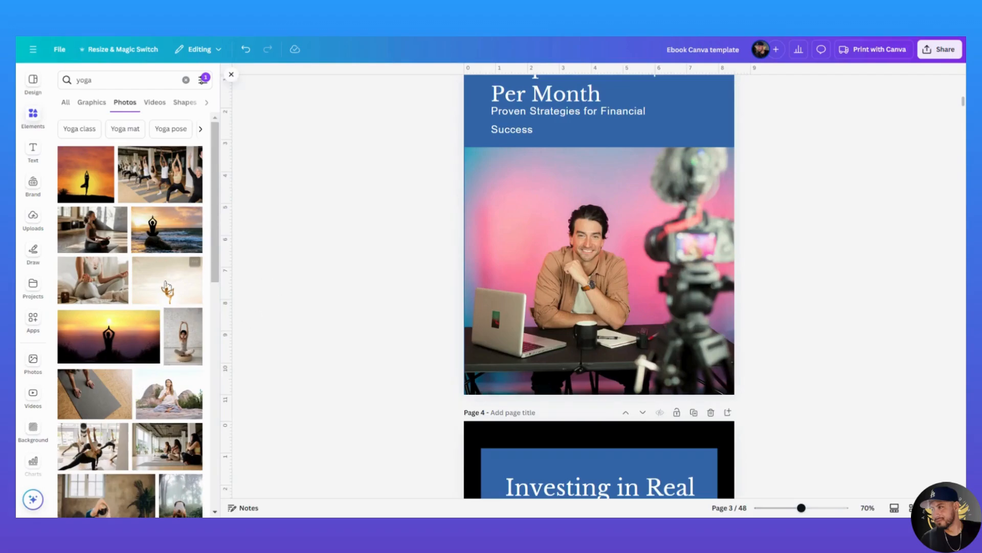
Step: Replace the page 3 cover photo with the yoga photo of a woman meditating indoors, and check its crop
click(92, 229)
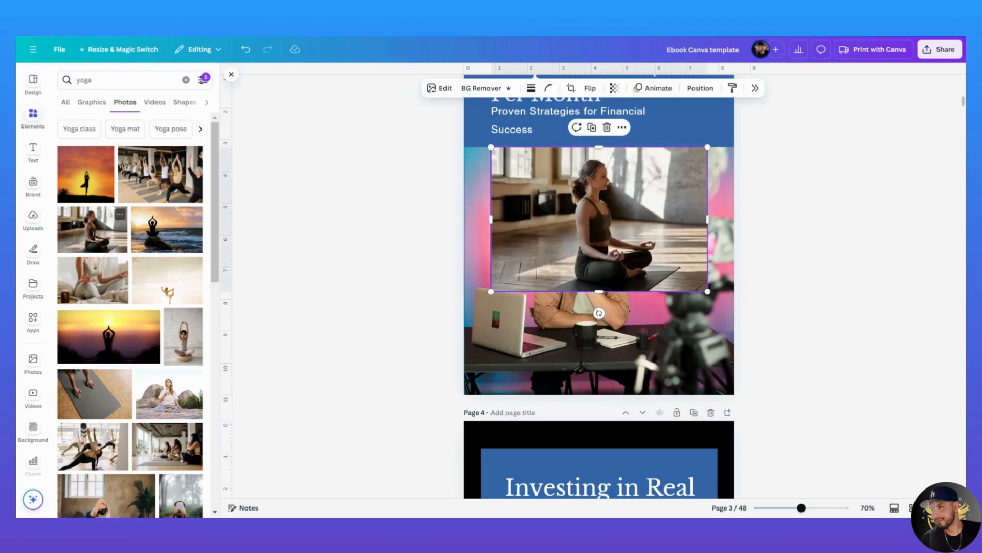
drag(619, 238, 619, 245)
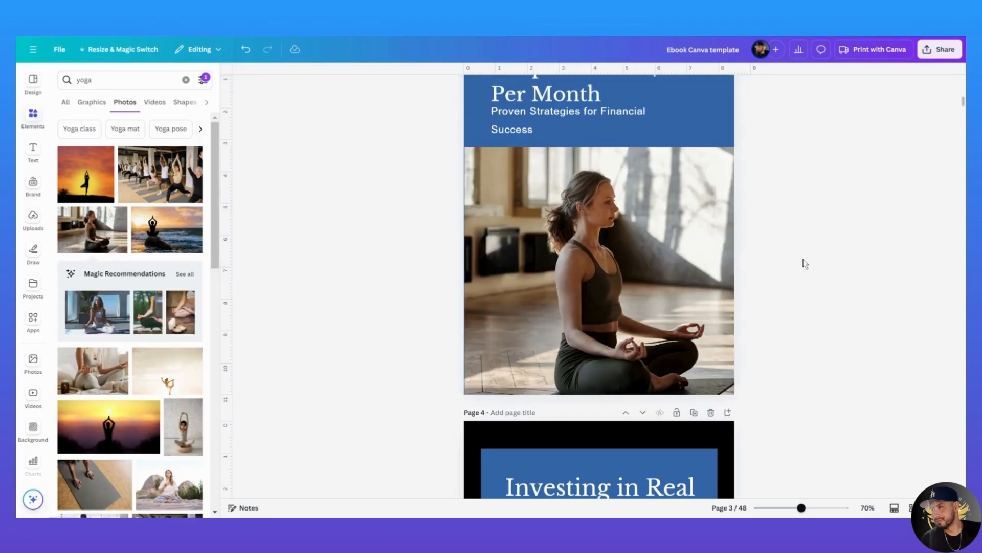
click(637, 276)
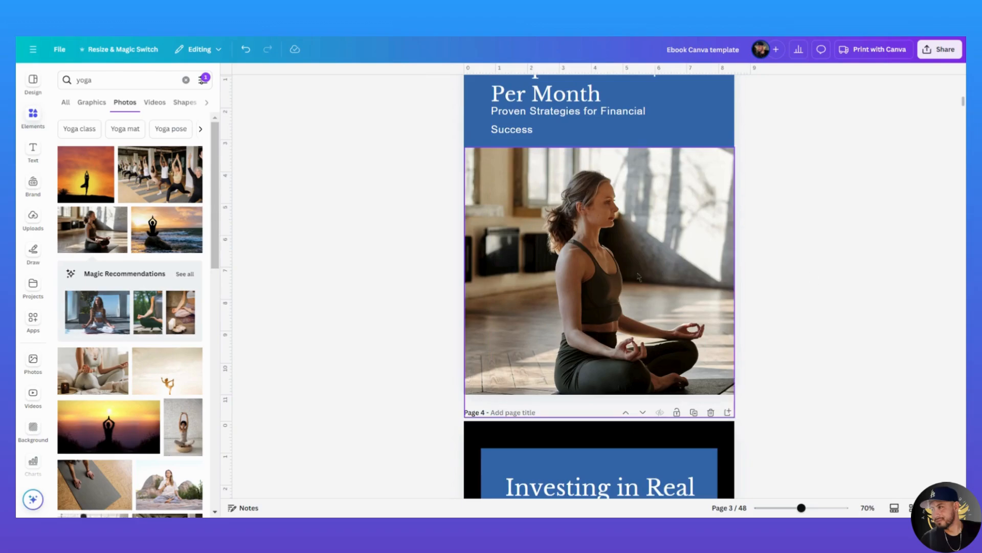
double_click(636, 277)
drag(633, 271, 603, 281)
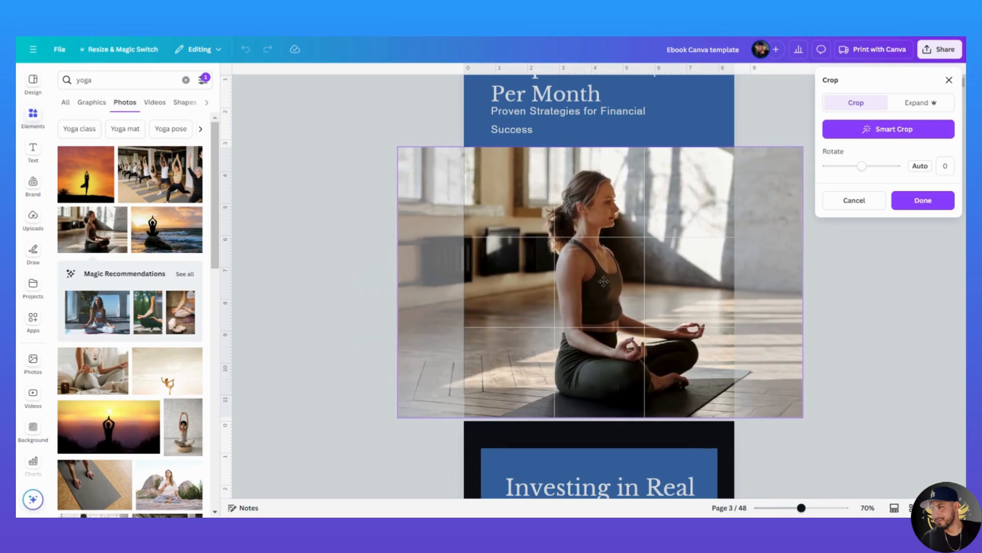
click(375, 221)
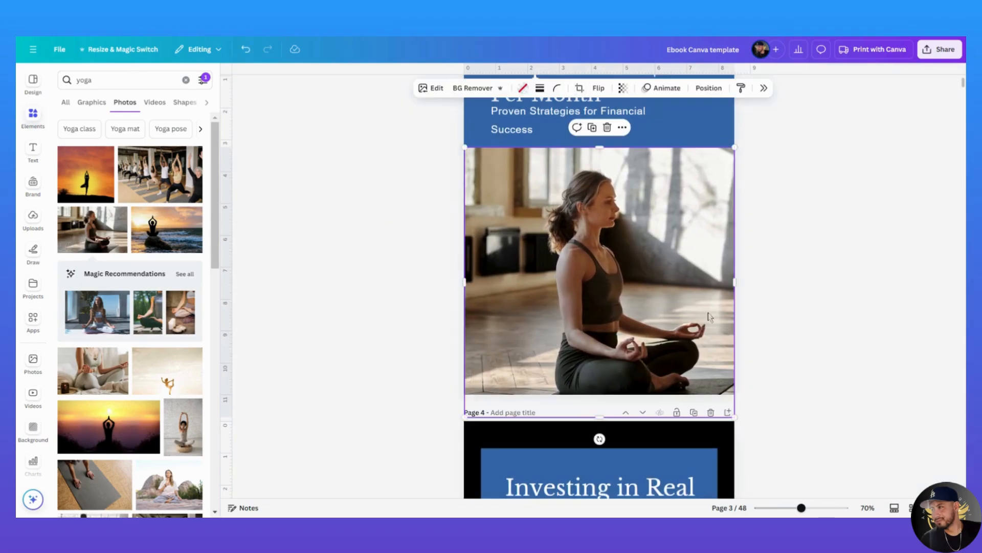
Step: Change the page 3 cover title to "Yoga for beginners"
scroll(708, 311, up, 3)
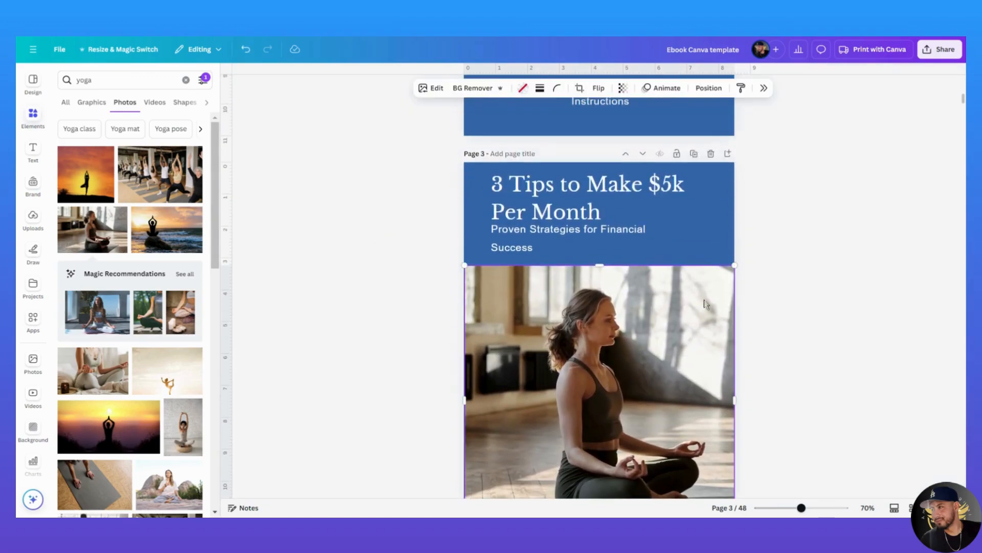
double_click(553, 189)
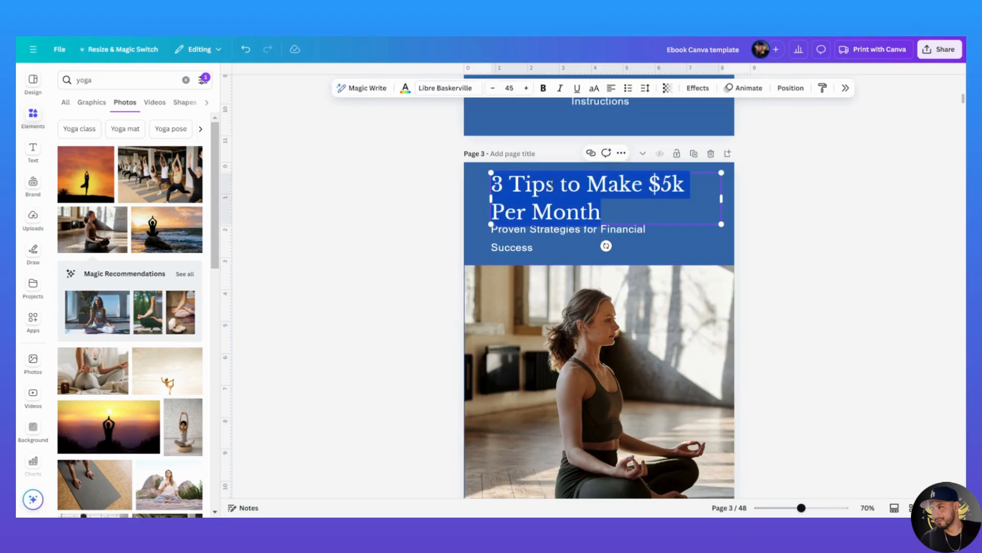
text(Yoga)
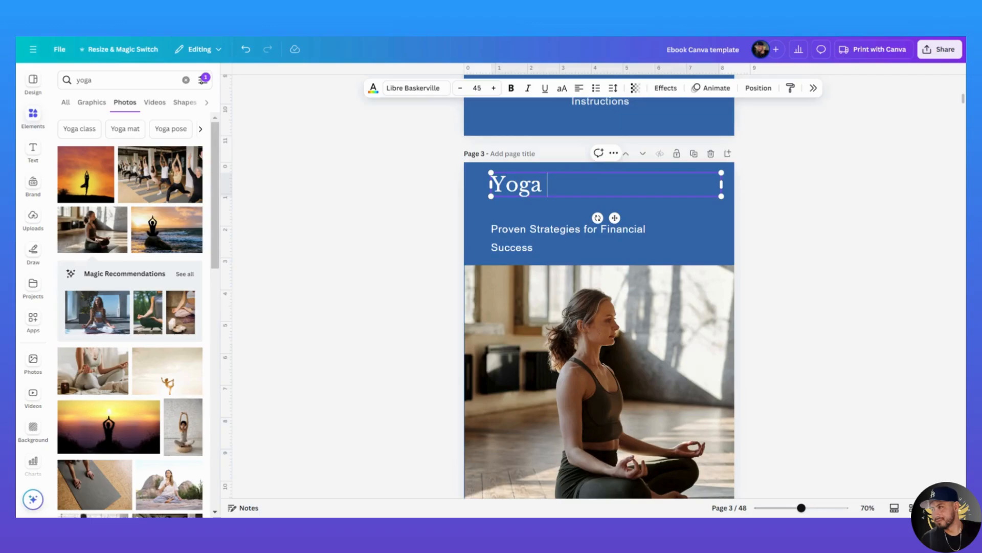
text( for beginners)
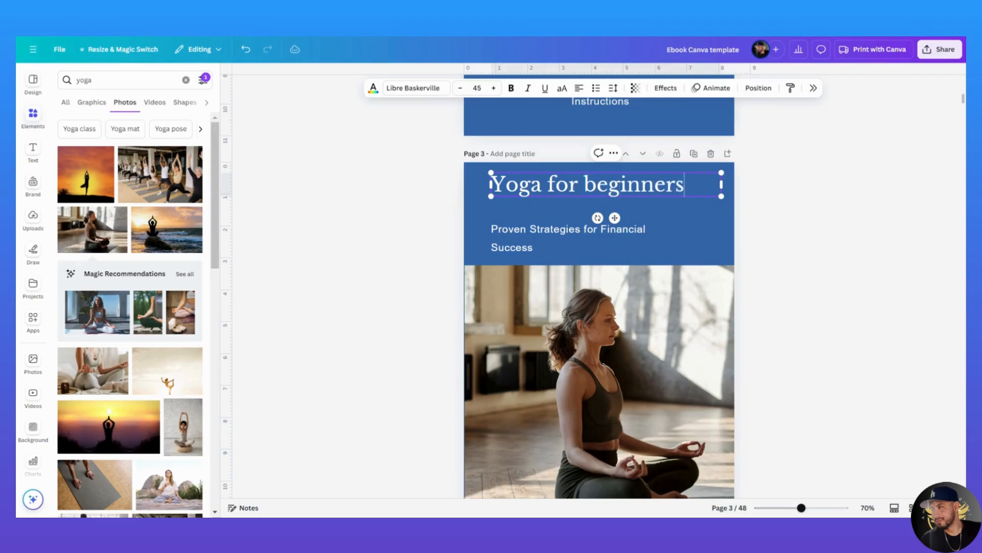
Step: Replace "Financial Success" in the page 3 subtitle with "better flexibility"
click(548, 237)
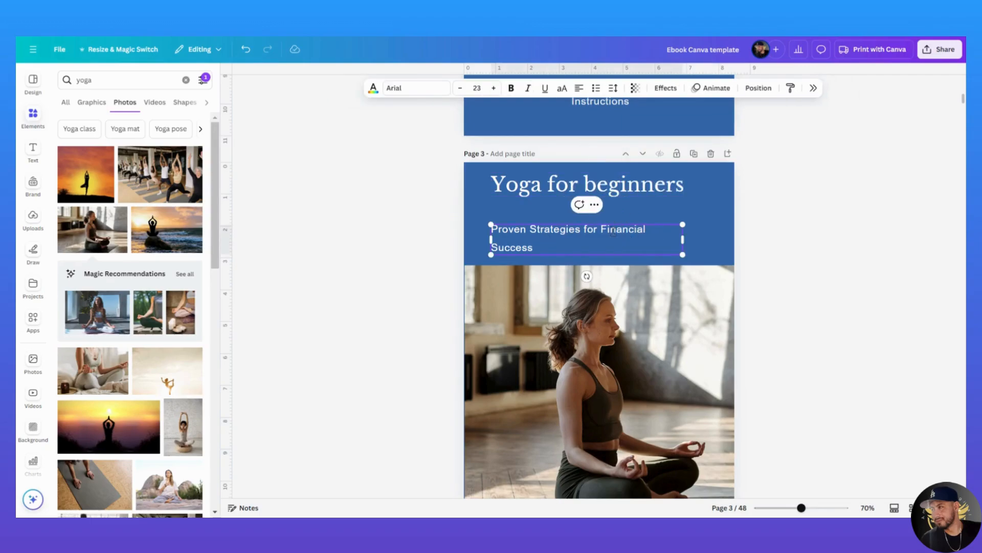
drag(601, 231, 617, 250)
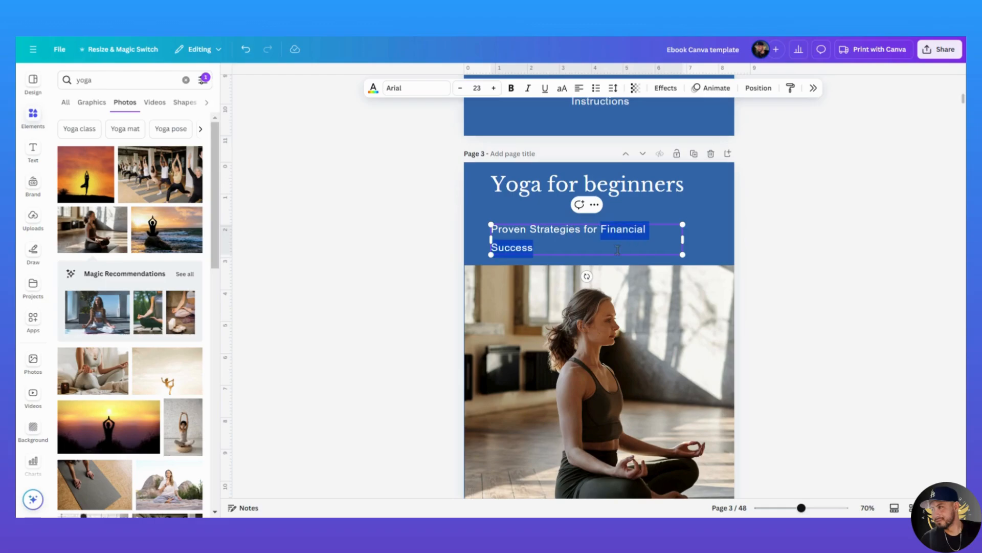
text(better flexibility)
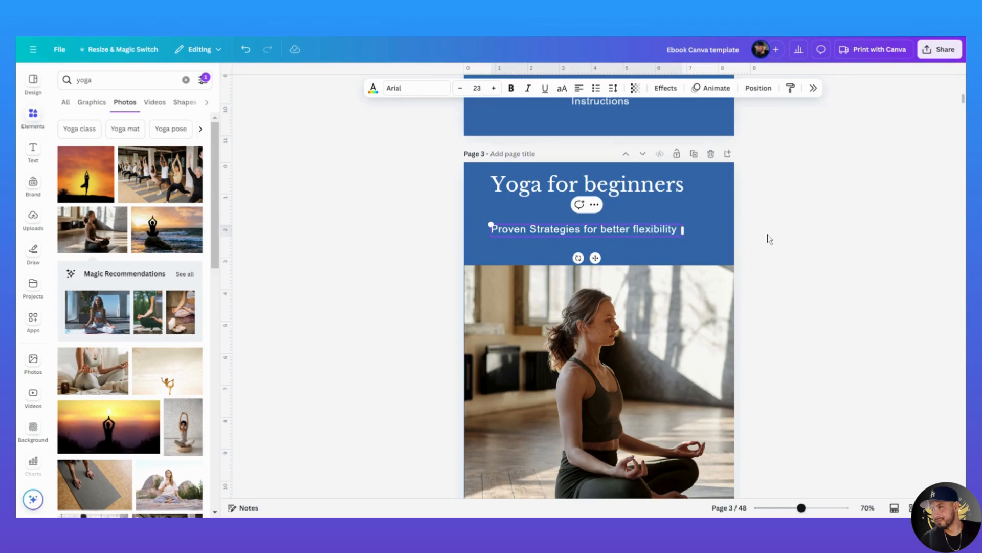
click(794, 236)
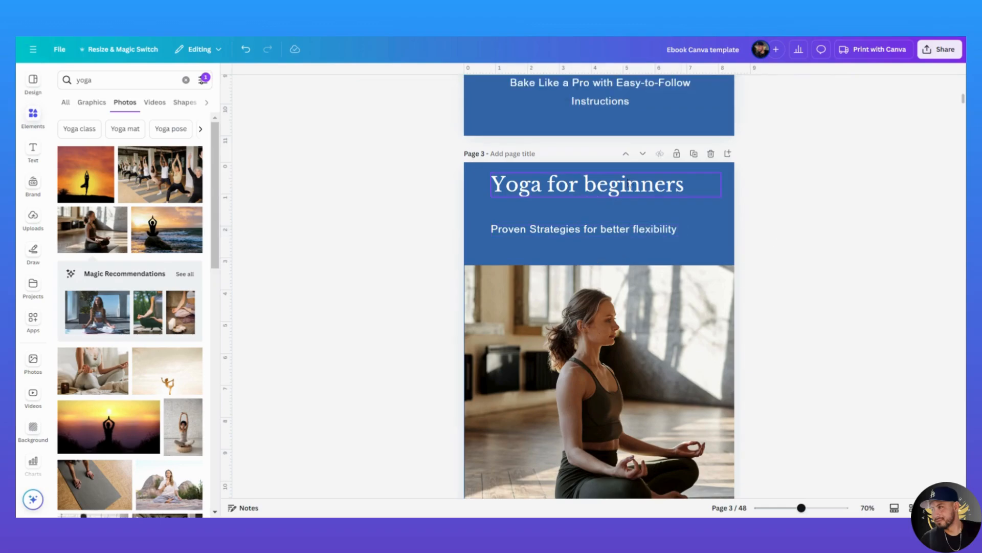
Step: Move the "Yoga for beginners" title down to sit just above its subtitle
drag(614, 190, 611, 206)
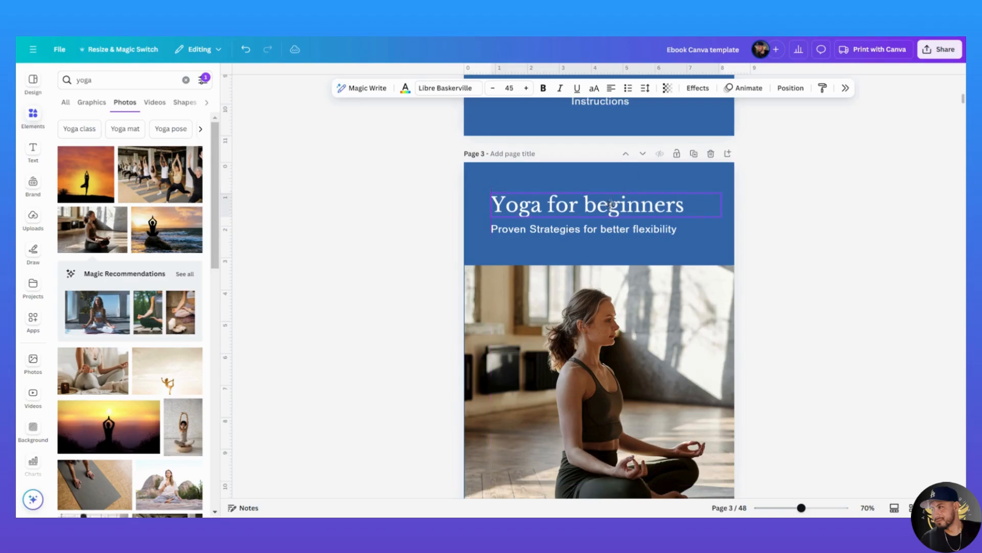
click(818, 200)
scroll(787, 323, down, 3)
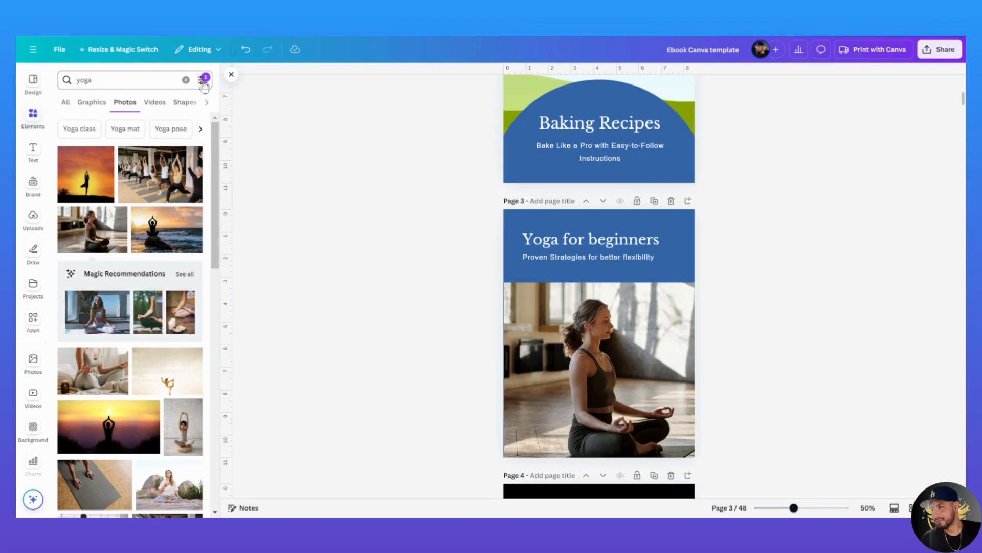
Step: Check the Free price filter and browse further through the free yoga photos
click(203, 80)
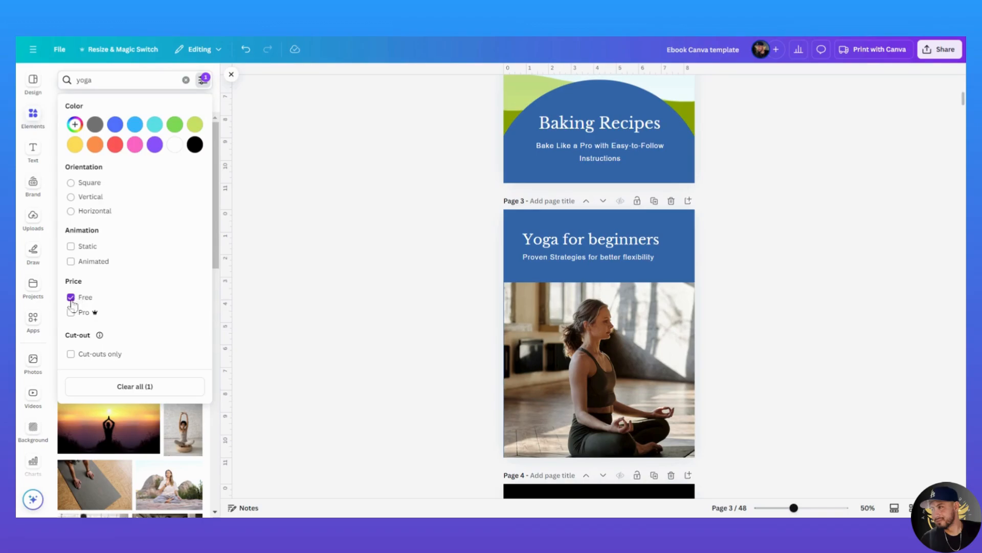
click(284, 210)
scroll(123, 381, down, 5)
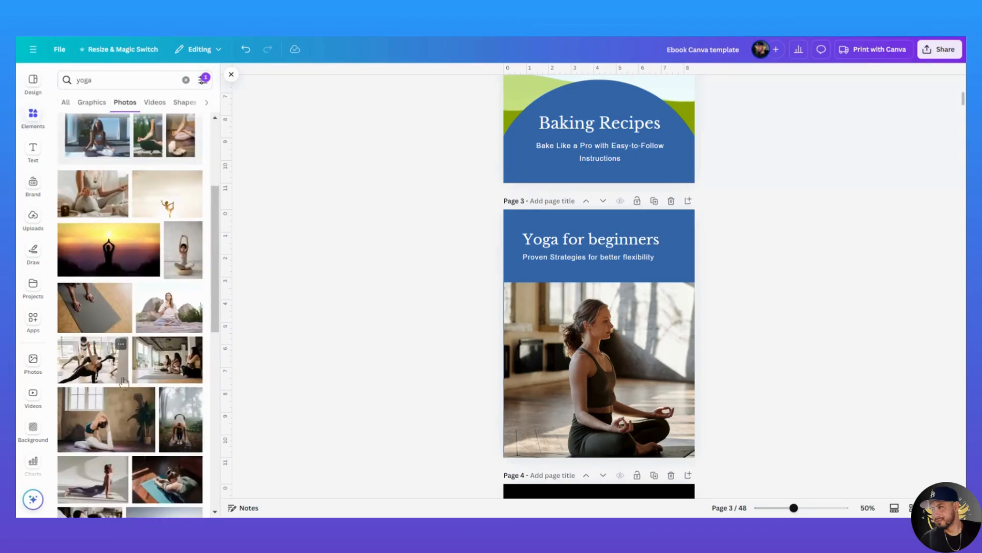
scroll(124, 382, down, 8)
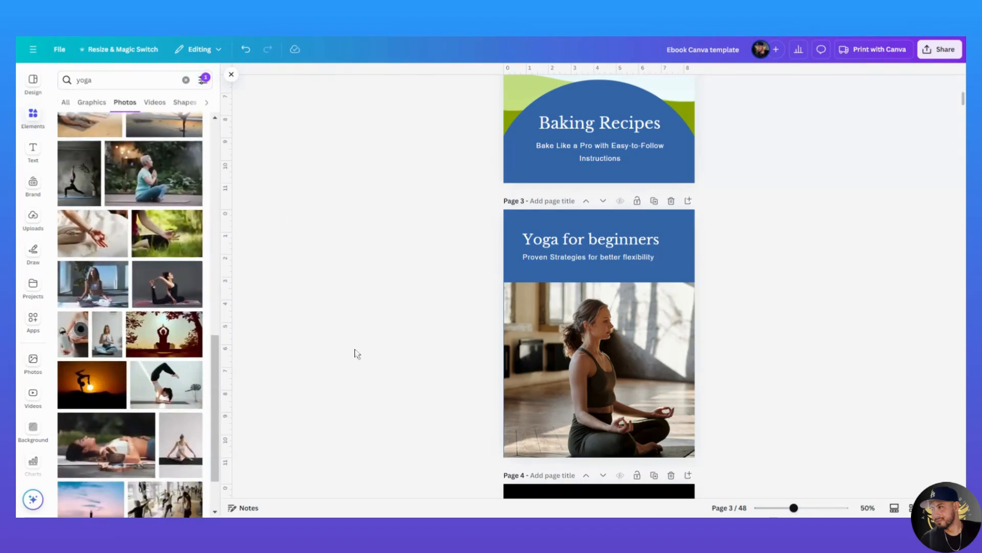
click(122, 84)
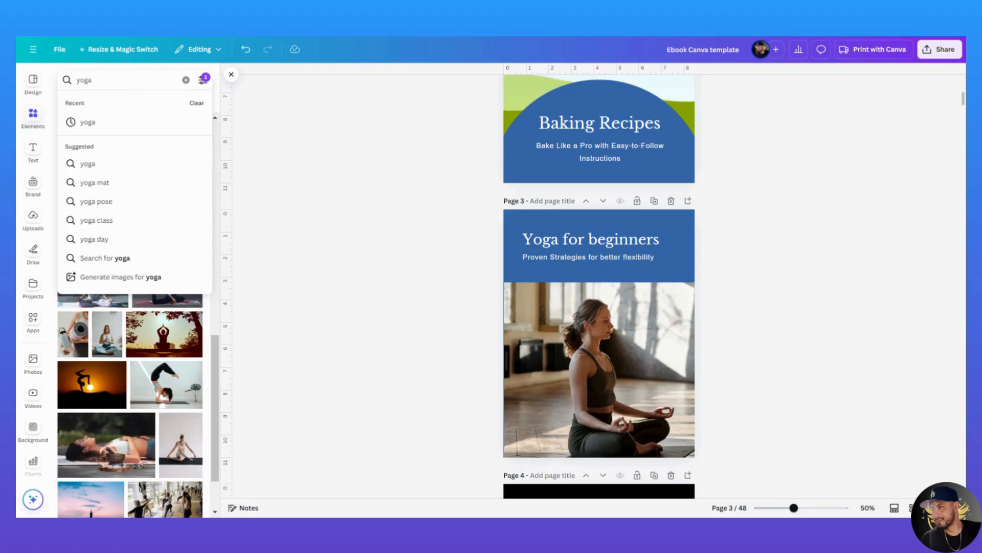
Step: Review the cover designs on pages 1 to 5, the table of contents and the first chapter page
scroll(750, 395, up, 9)
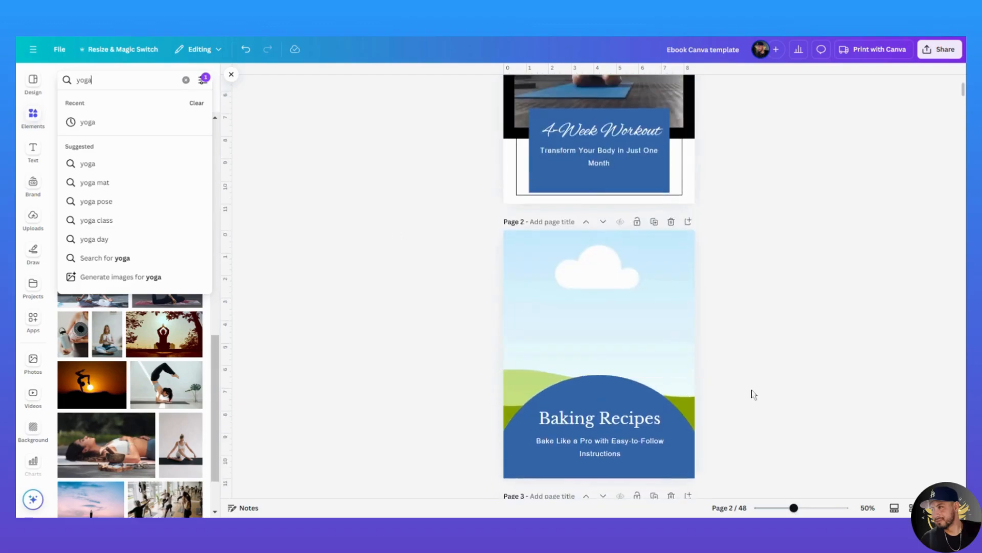
scroll(722, 420, down, 10)
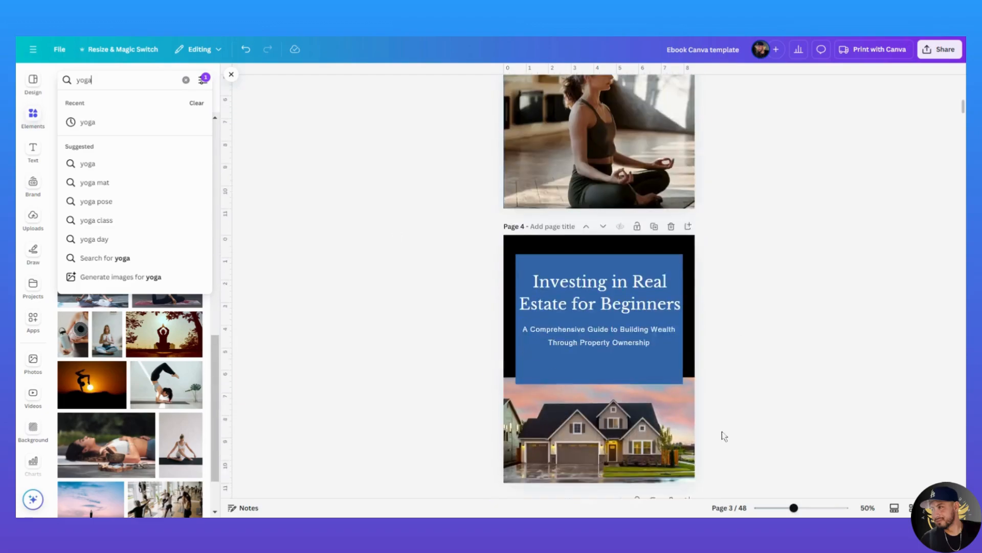
scroll(670, 453, down, 4)
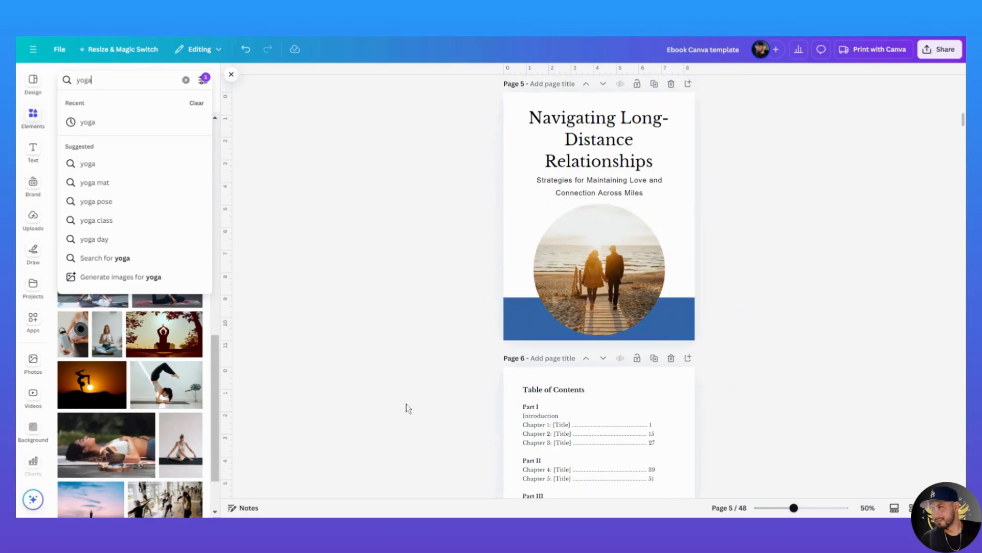
scroll(408, 407, up, 3)
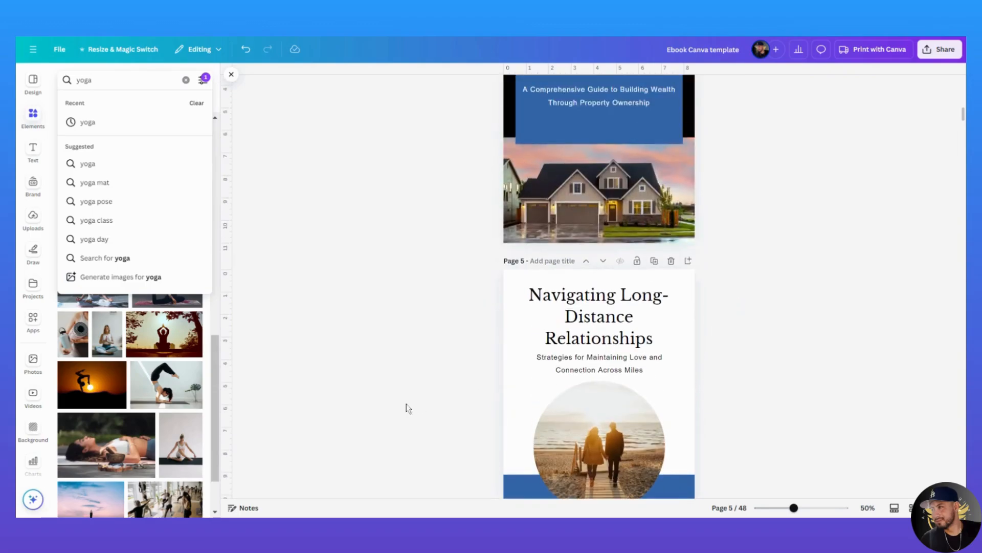
scroll(408, 408, up, 5)
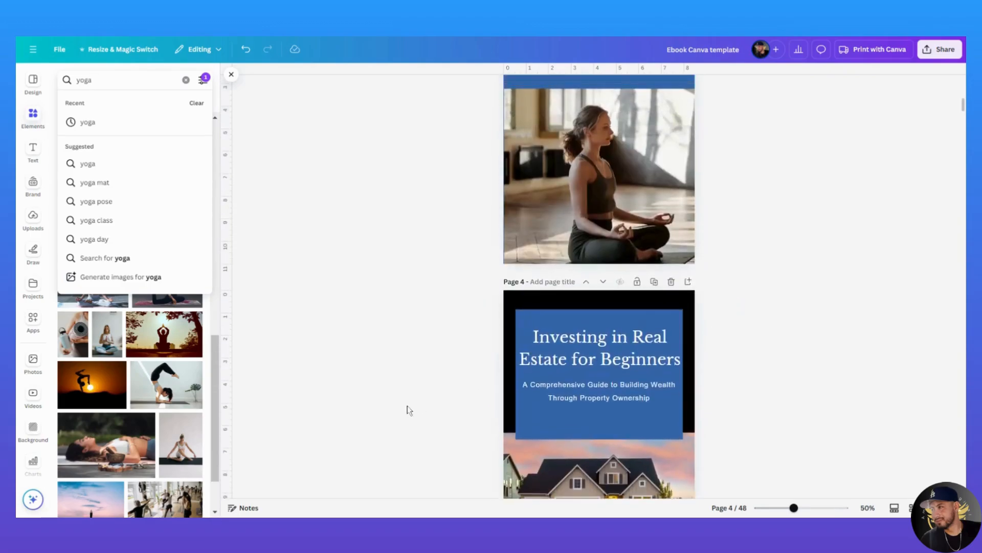
ctrl+scroll(408, 409, down, 3)
ctrl+scroll(573, 442, up, 2)
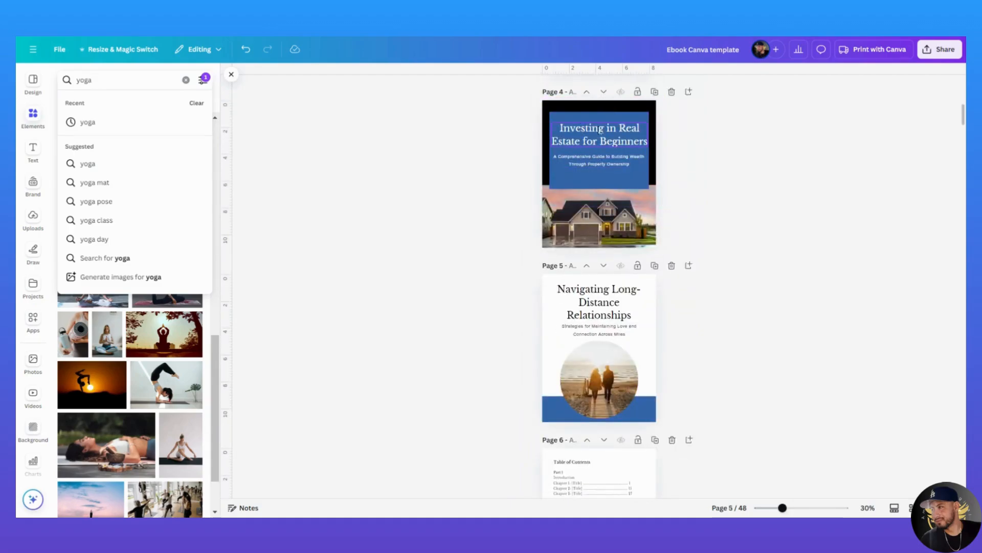
scroll(511, 407, down, 4)
scroll(511, 406, down, 4)
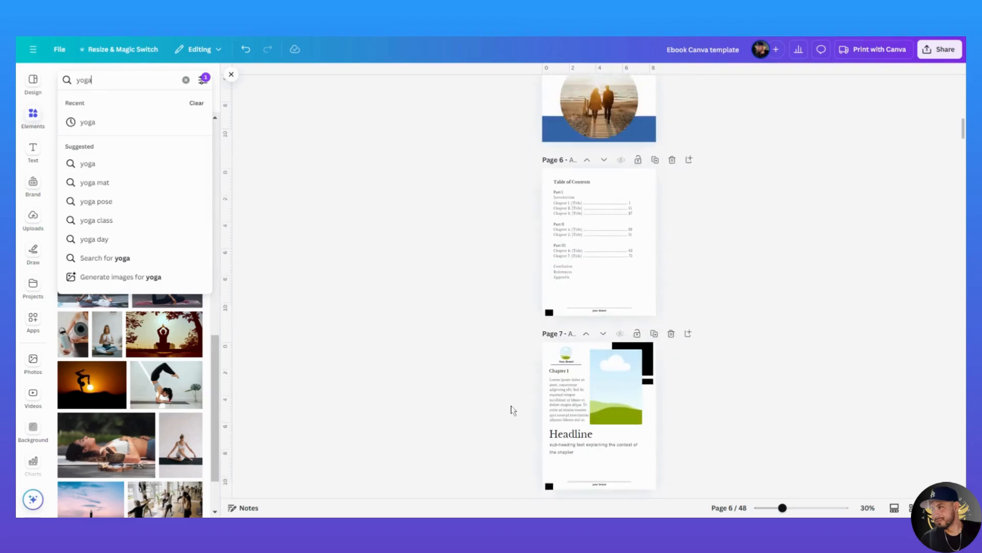
scroll(619, 312, up, 3)
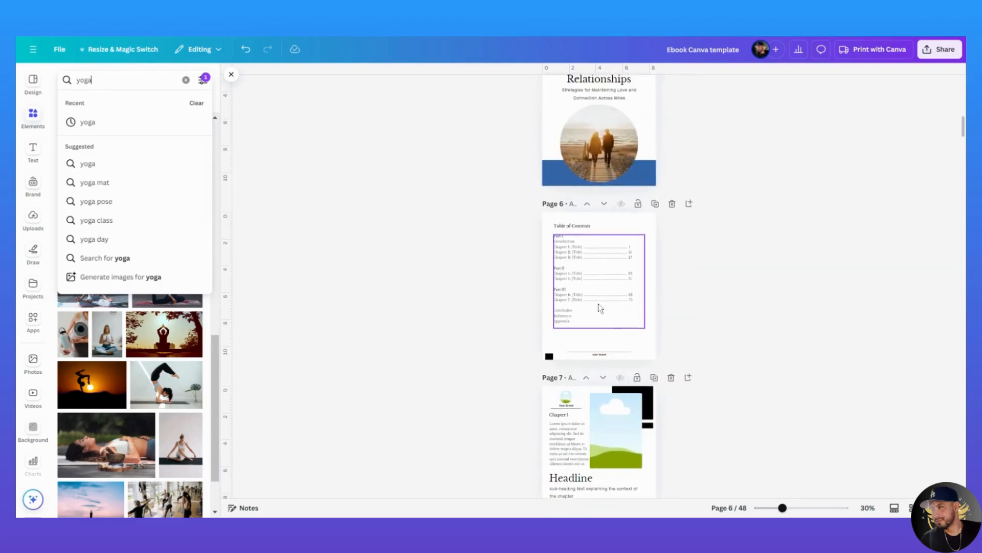
Step: Change the Chapter 4 page number in the page 6 table of contents to 42
ctrl+scroll(604, 309, up, 5)
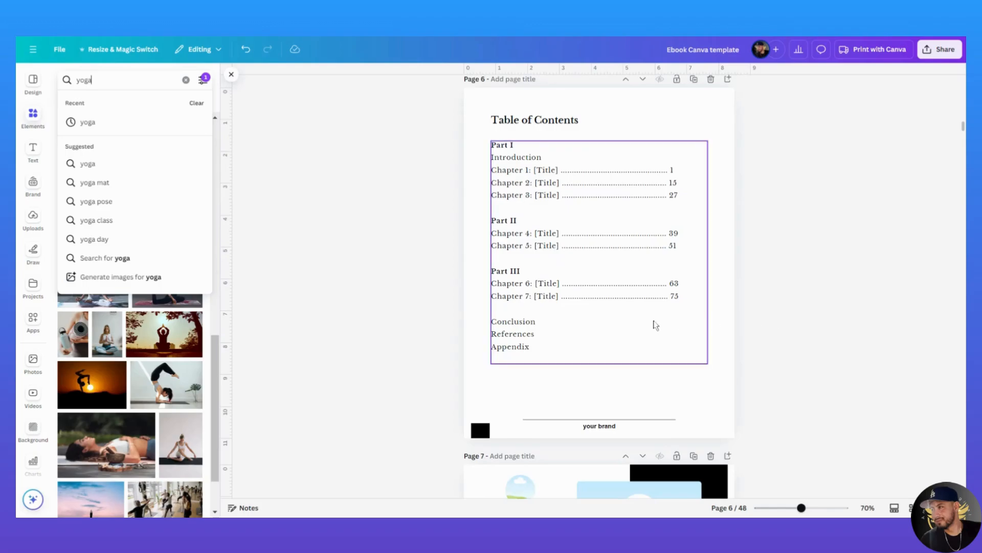
ctrl+scroll(754, 329, up, 3)
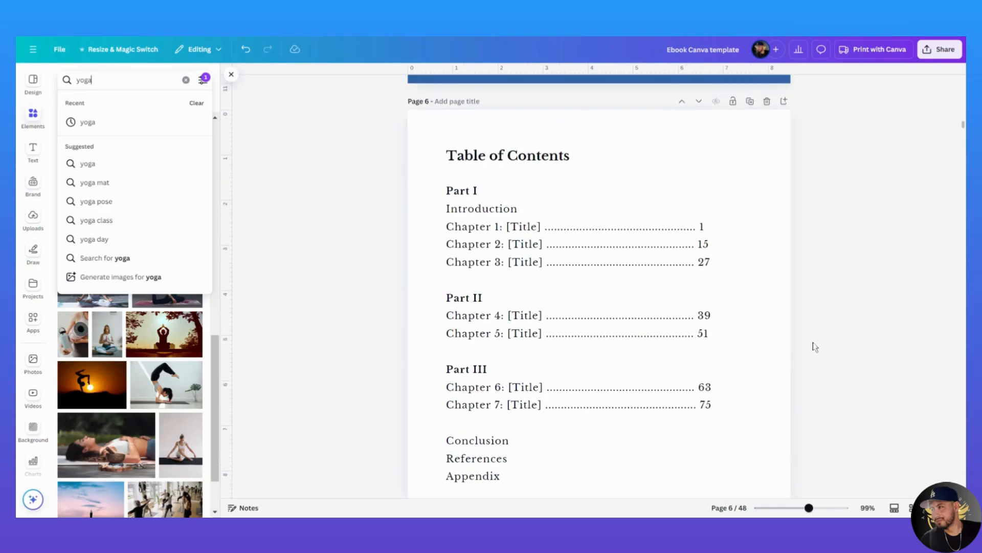
ctrl+scroll(815, 347, down, 3)
click(524, 273)
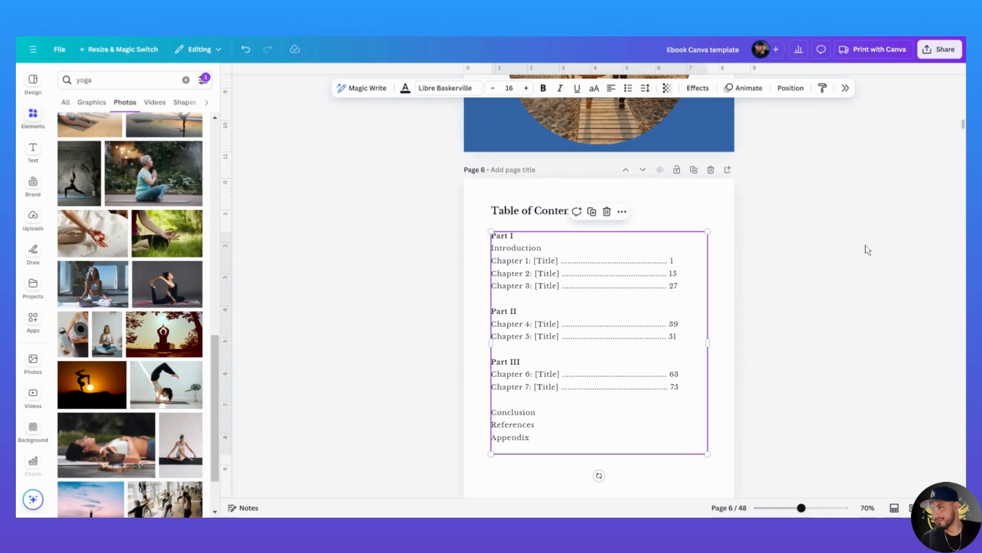
double_click(537, 261)
click(510, 261)
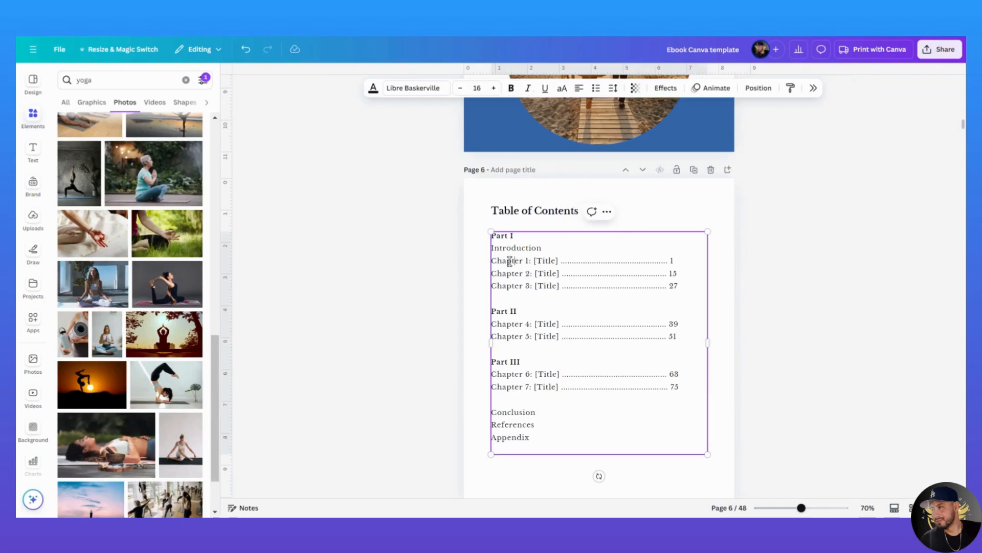
drag(492, 263, 556, 263)
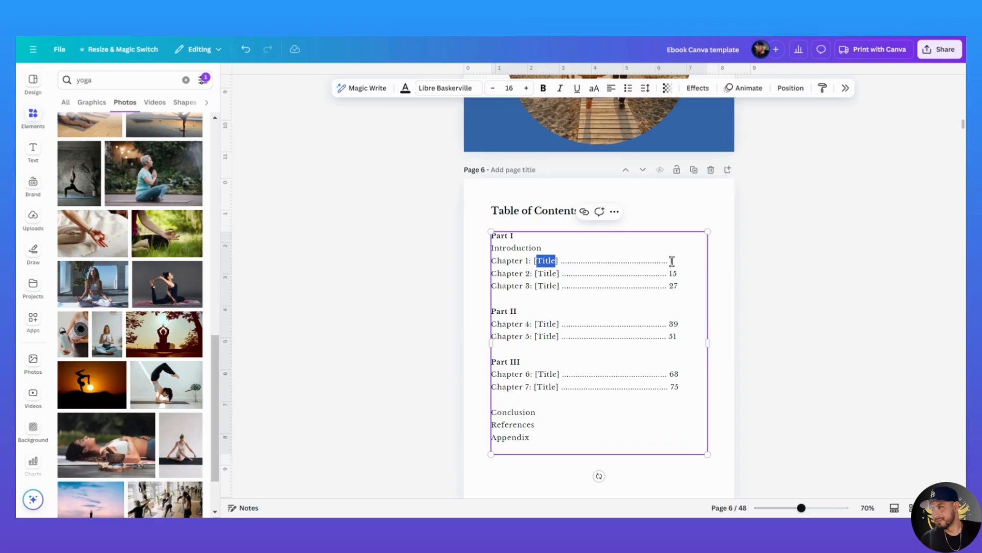
click(672, 261)
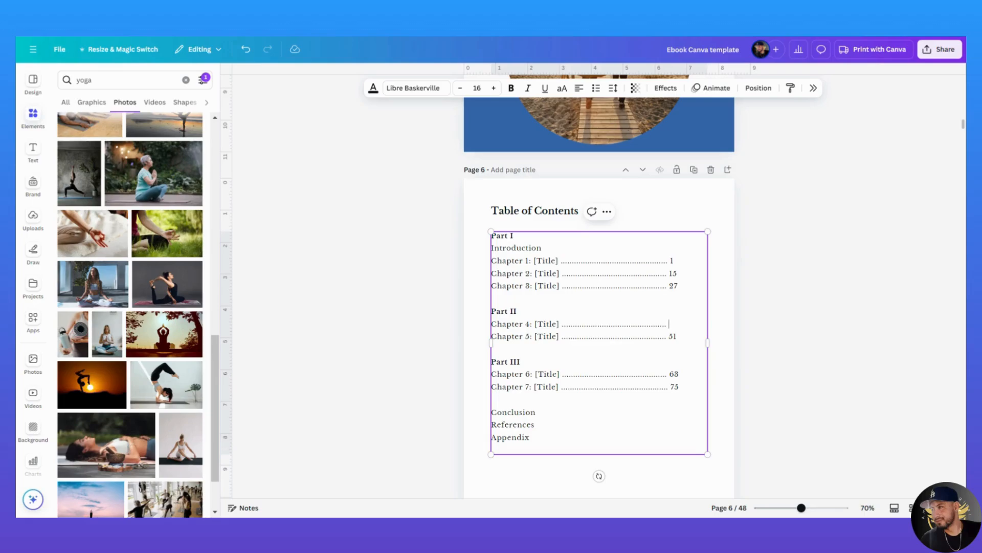
click(787, 343)
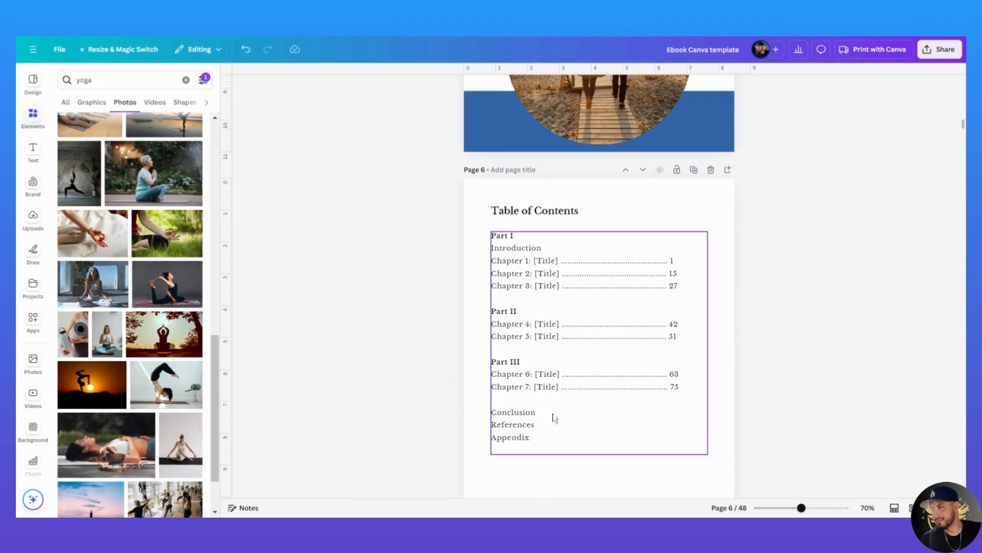
Step: Try font sizes 14 and 17 on the table of contents list, and set it back to 16
click(557, 328)
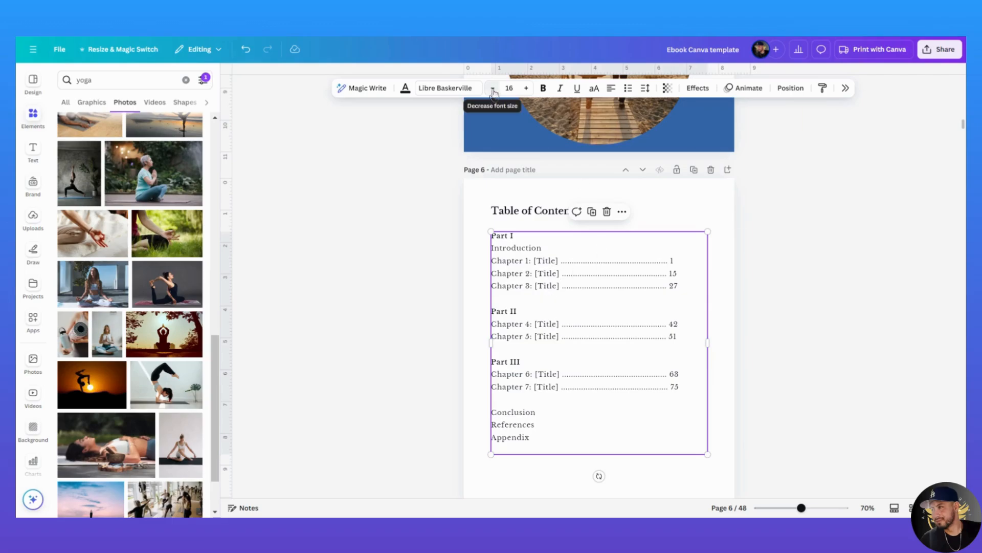
click(493, 88)
click(492, 88)
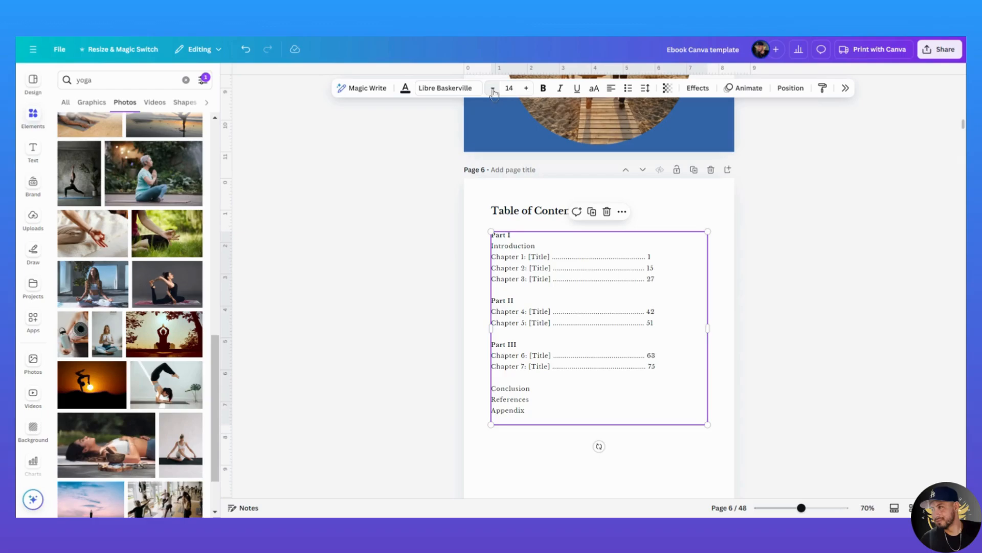
click(526, 89)
click(526, 89)
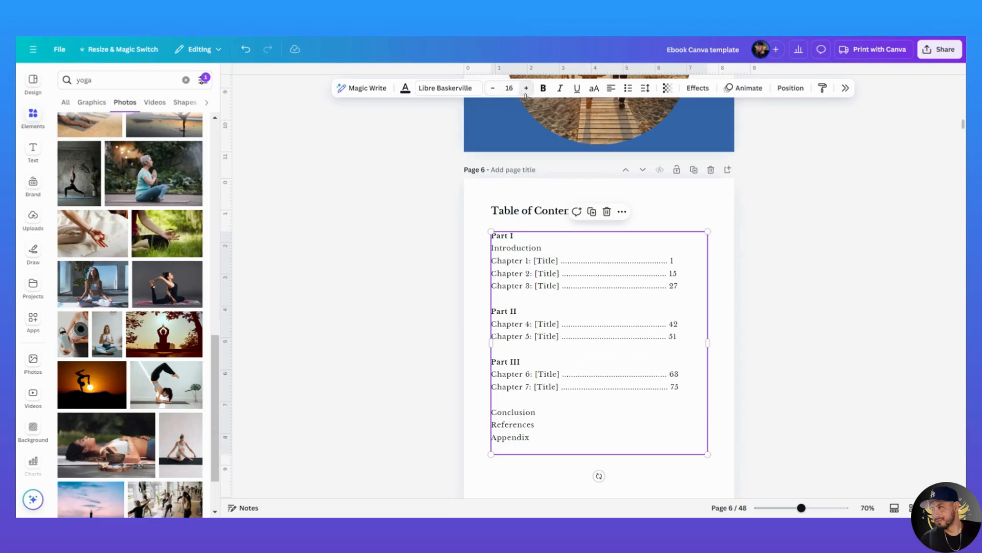
click(526, 88)
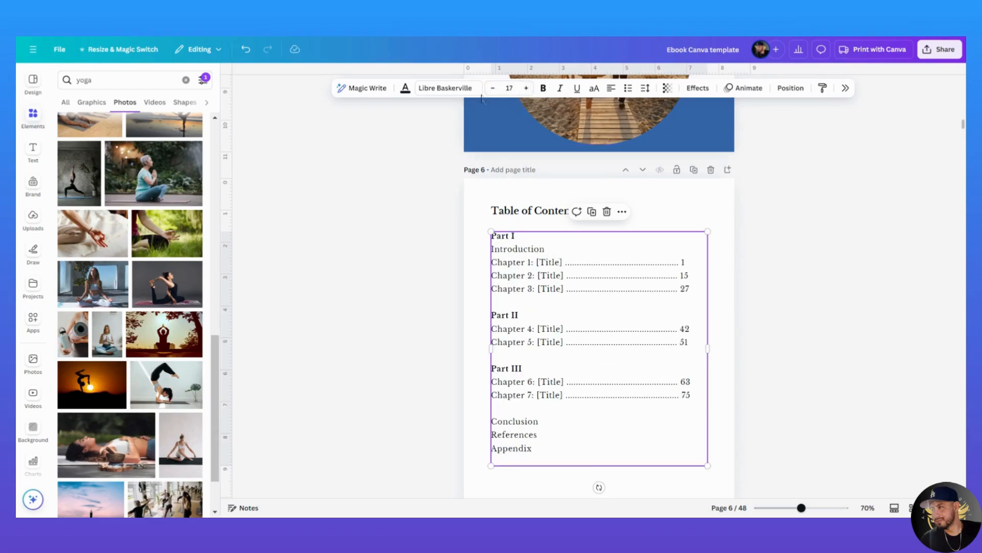
click(493, 88)
click(842, 256)
Step: Try deleting the table of contents page, and undo the deletion
scroll(727, 394, down, 2)
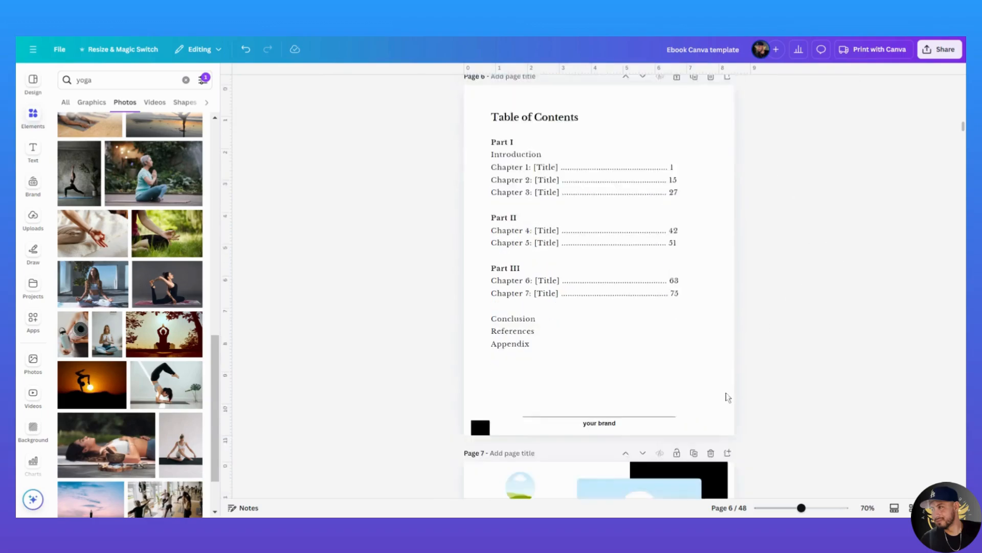
scroll(727, 395, down, 2)
scroll(733, 334, up, 3)
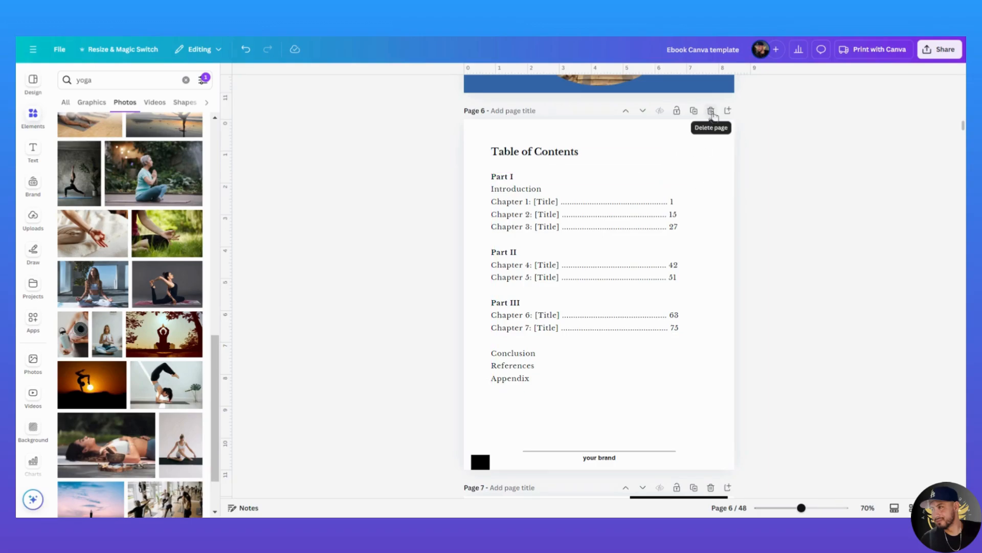
click(711, 111)
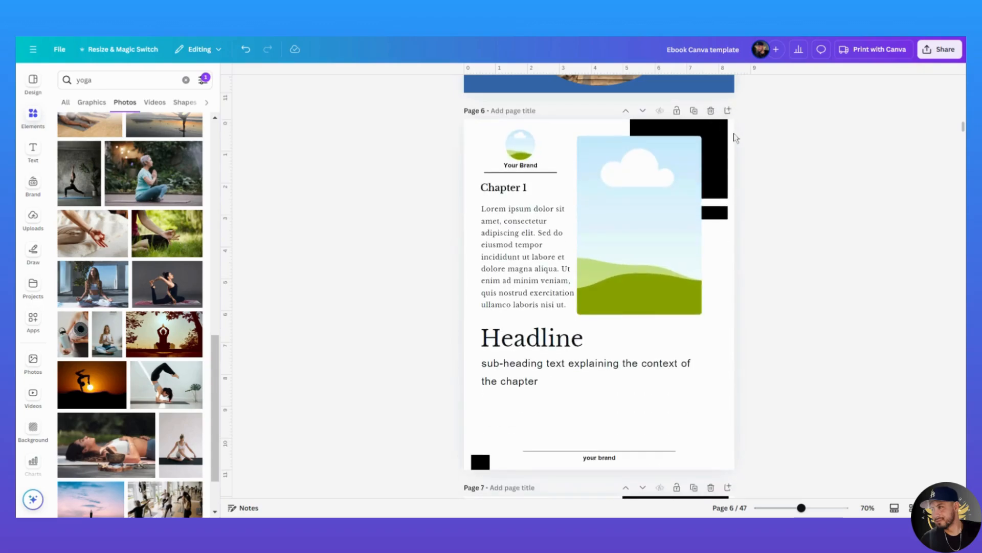
key(ctrl+z)
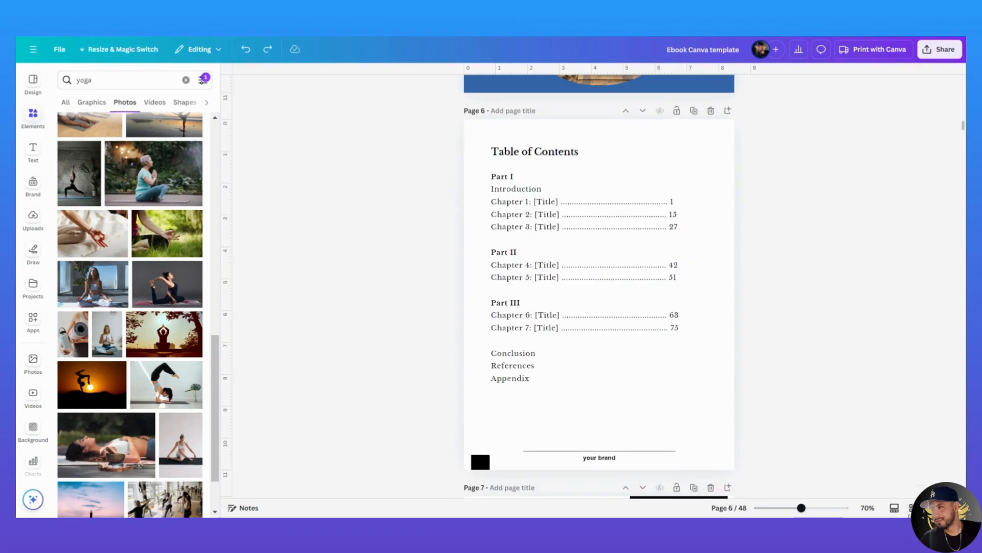
Step: Replace the Chapter 1 paragraph on page 7 with "a book about yoga instructions so you can practice at home" and slightly narrow its text box
scroll(703, 439, down, 7)
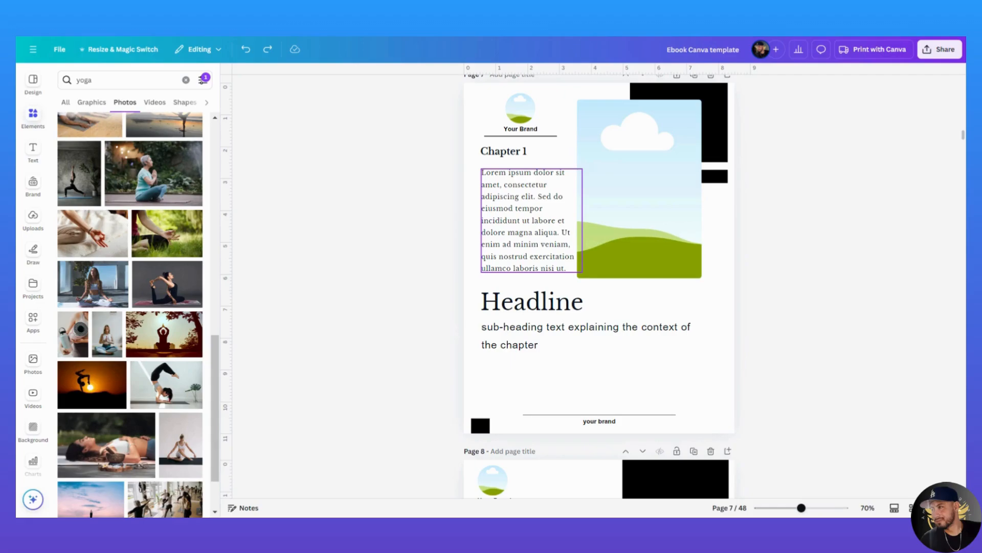
double_click(523, 206)
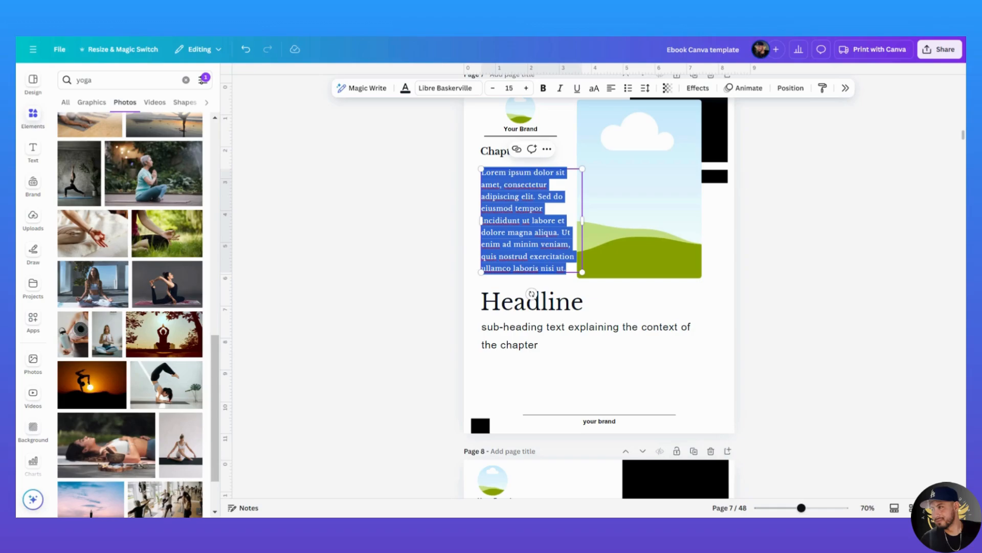
text(a book about yog)
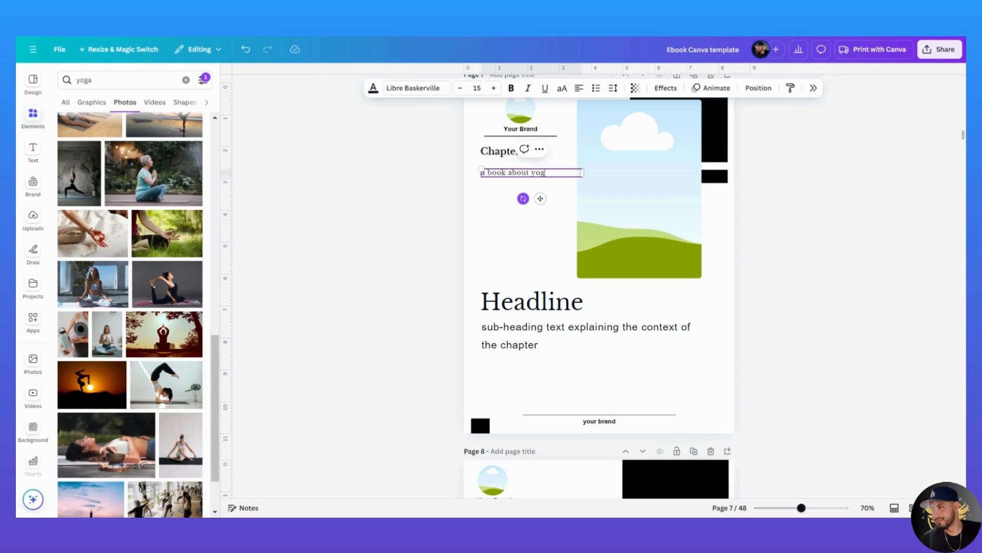
text(a instructions so you can)
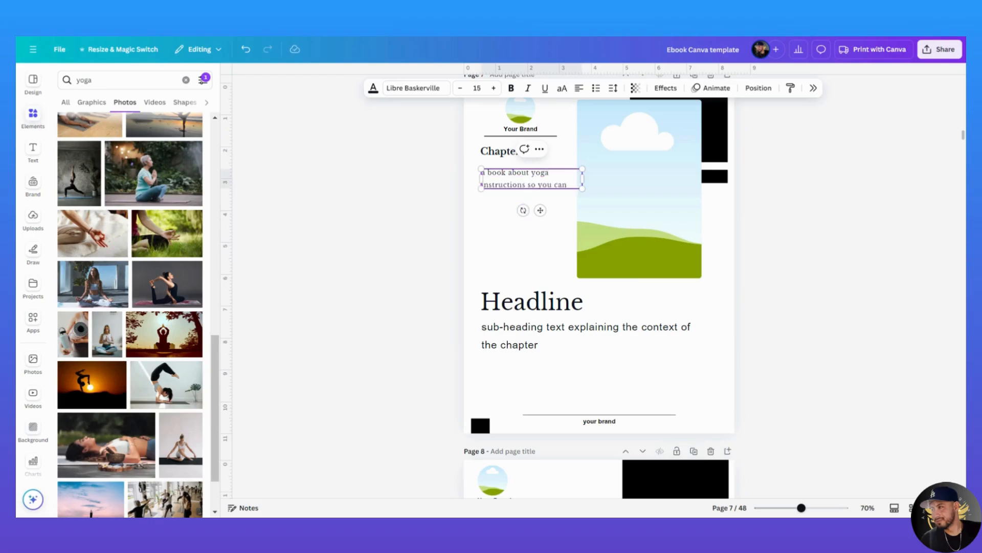
text( practice at home)
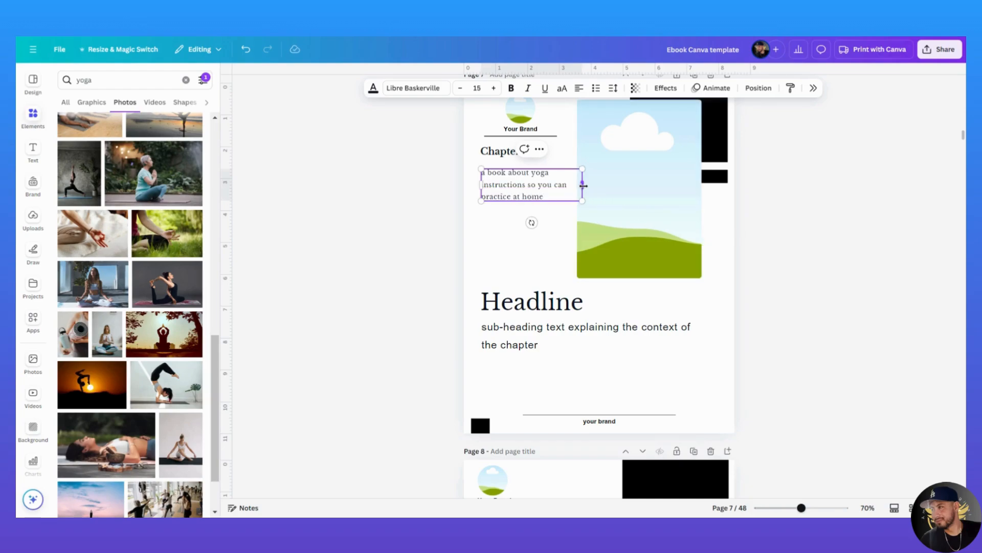
drag(582, 186, 577, 186)
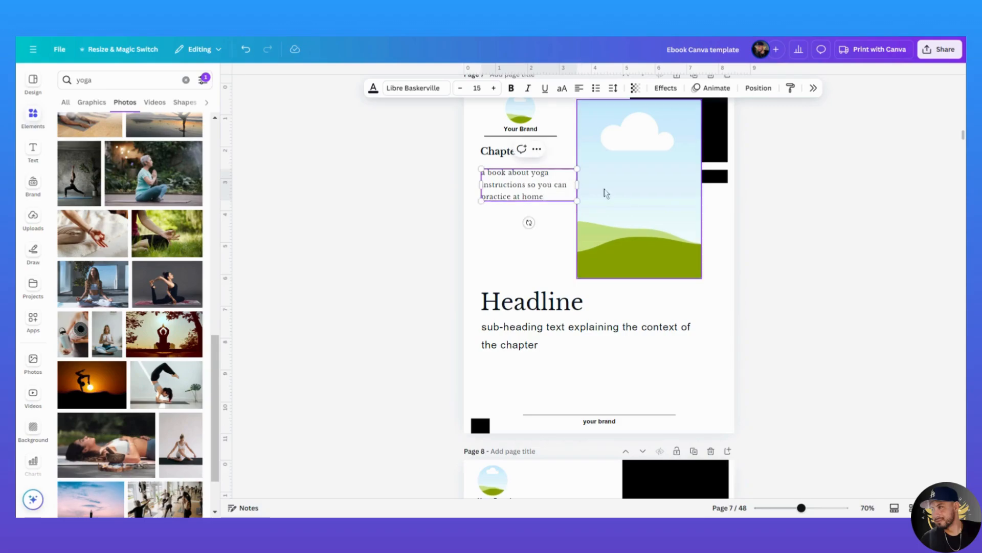
click(823, 227)
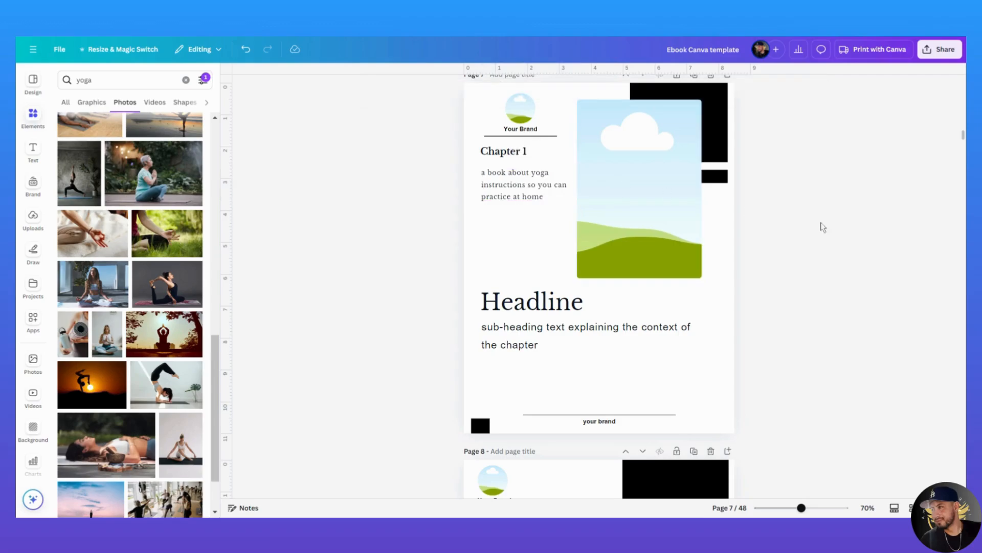
Step: Delete the large picture frame beside the Chapter 1 text on page 7
scroll(758, 384, up, 1)
click(668, 267)
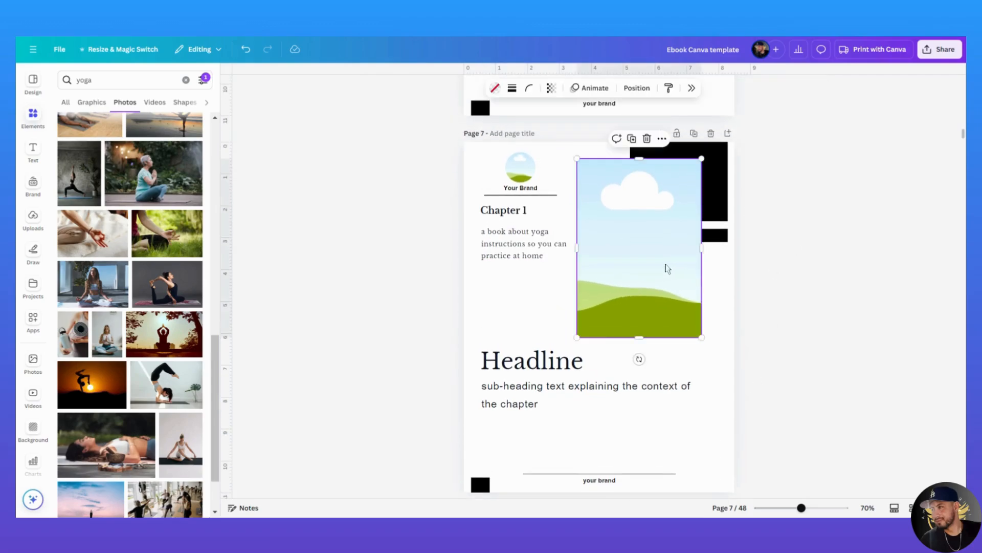
key(Delete)
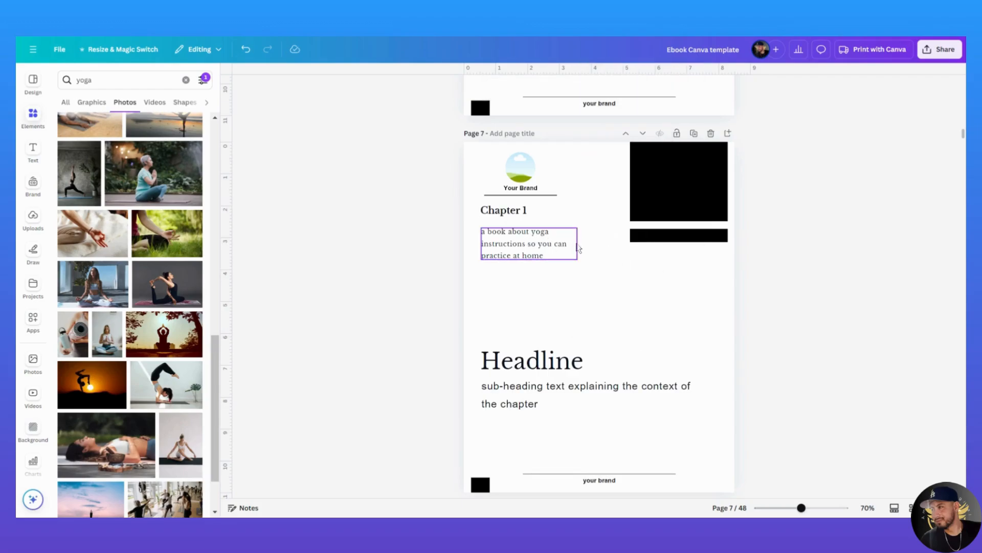
Step: Widen the Chapter 1 paragraph to fit on two lines and move the headline and sub-heading down to just above the footer line
click(577, 249)
drag(580, 244, 617, 244)
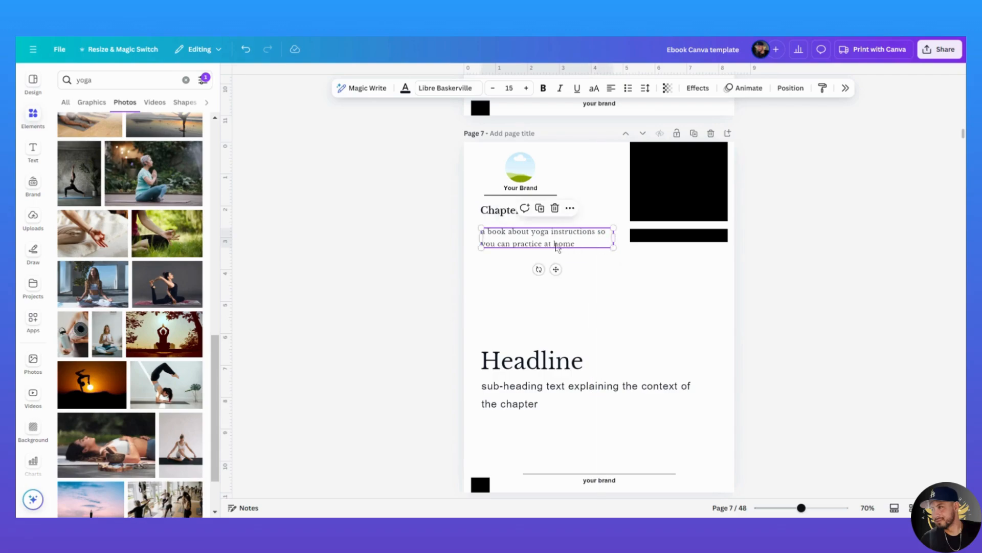
drag(473, 342, 528, 424)
click(759, 314)
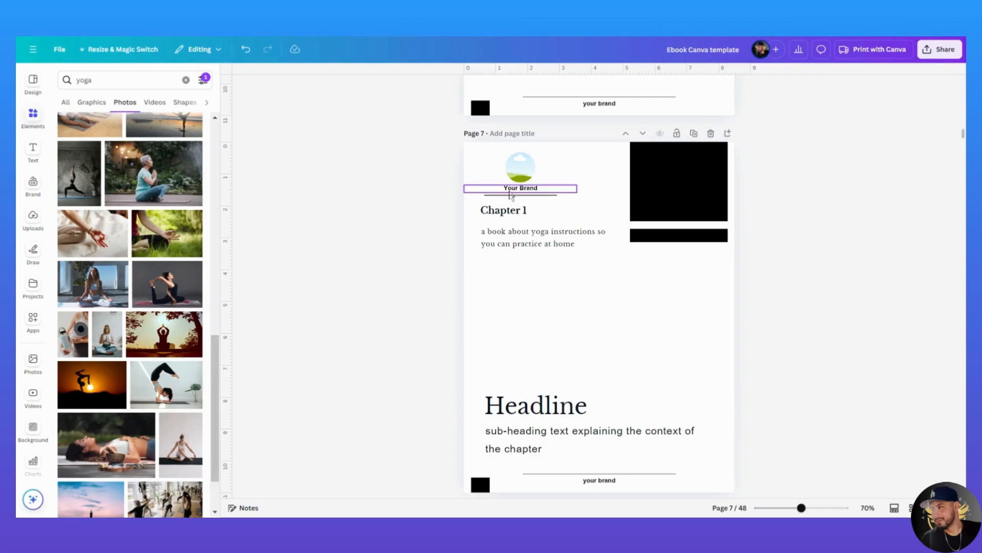
Step: Delete the footer brand text, the "Your Brand" label and the round logo placeholder from page 7
click(601, 484)
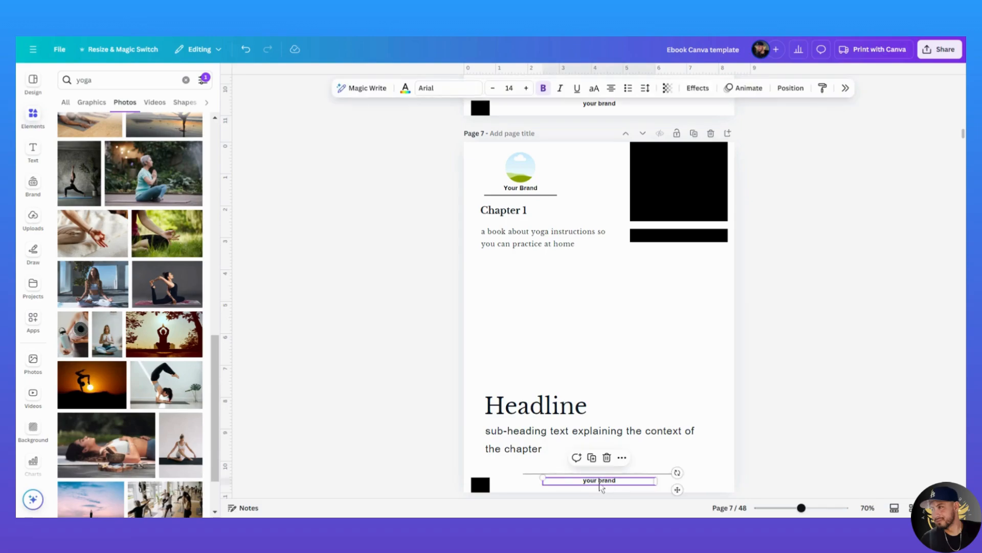
key(Escape)
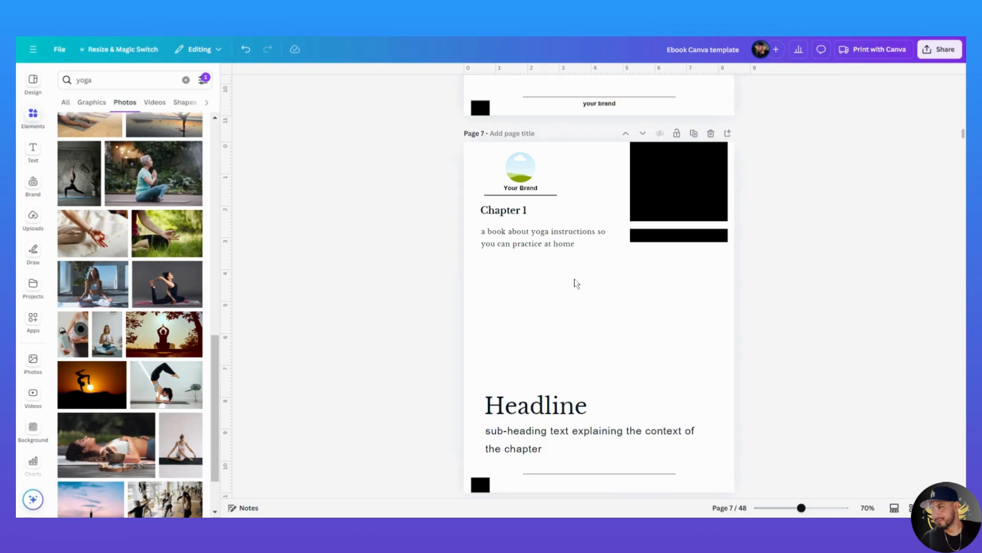
click(524, 190)
key(Delete)
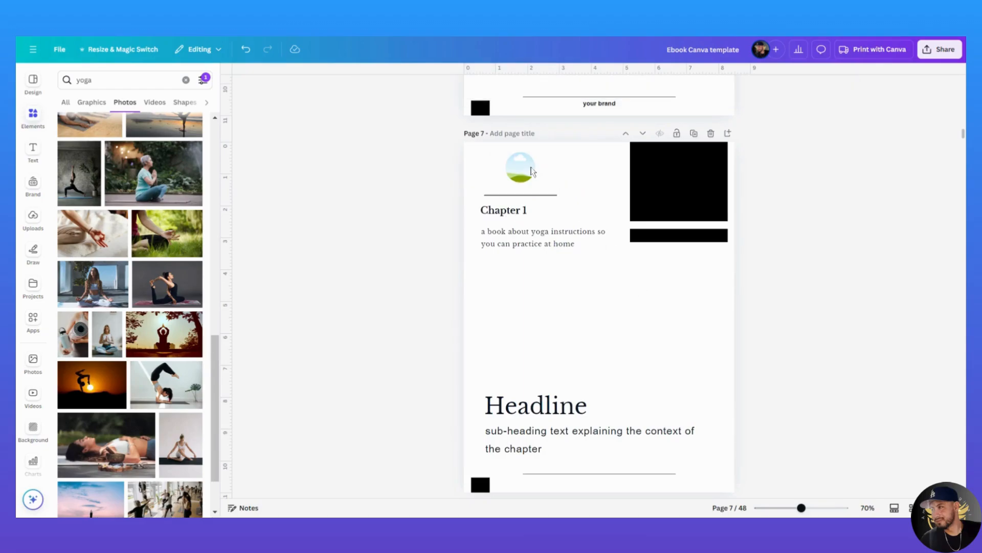
click(532, 170)
key(Delete)
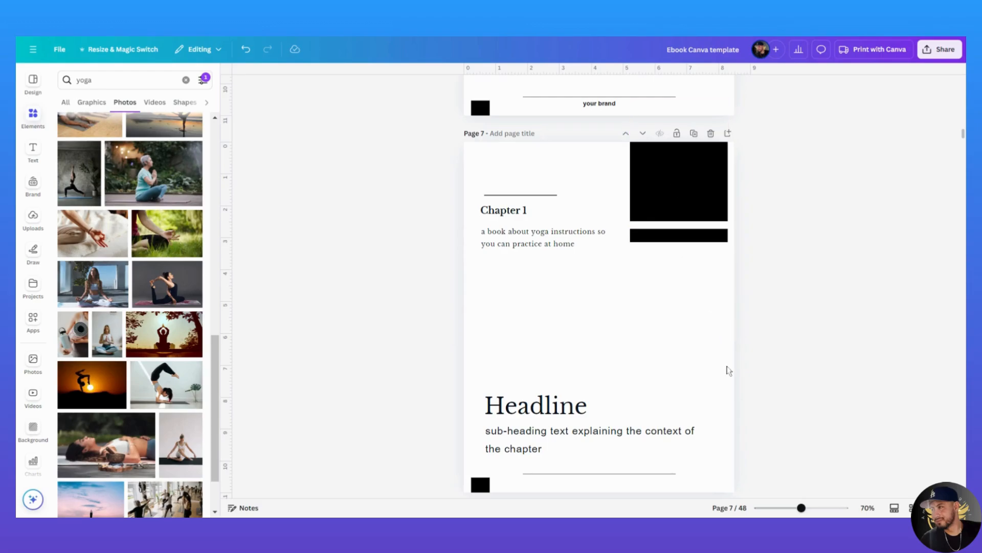
Step: Delete both black rectangles from the upper corner of page 7
scroll(673, 399, down, 4)
scroll(686, 410, up, 5)
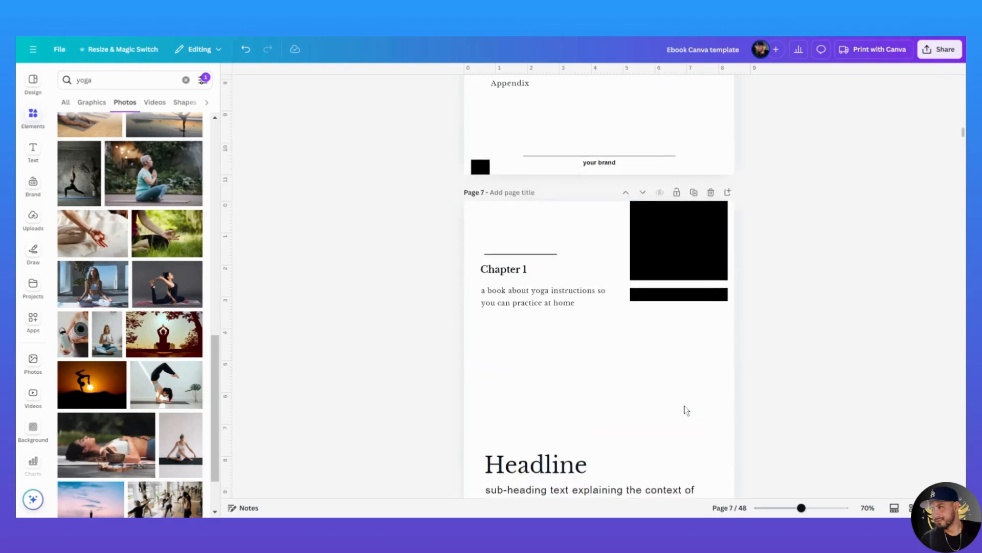
drag(763, 341, 693, 234)
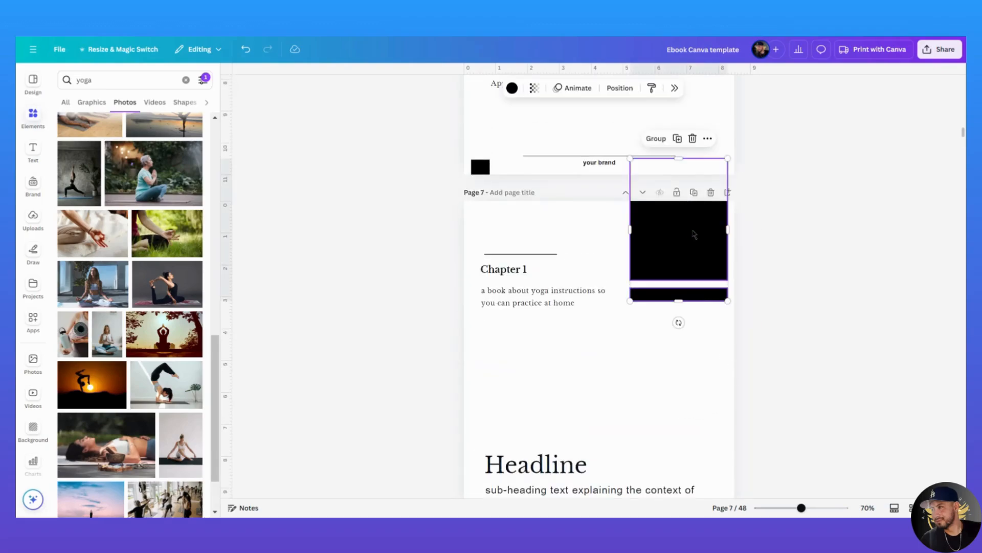
key(Delete)
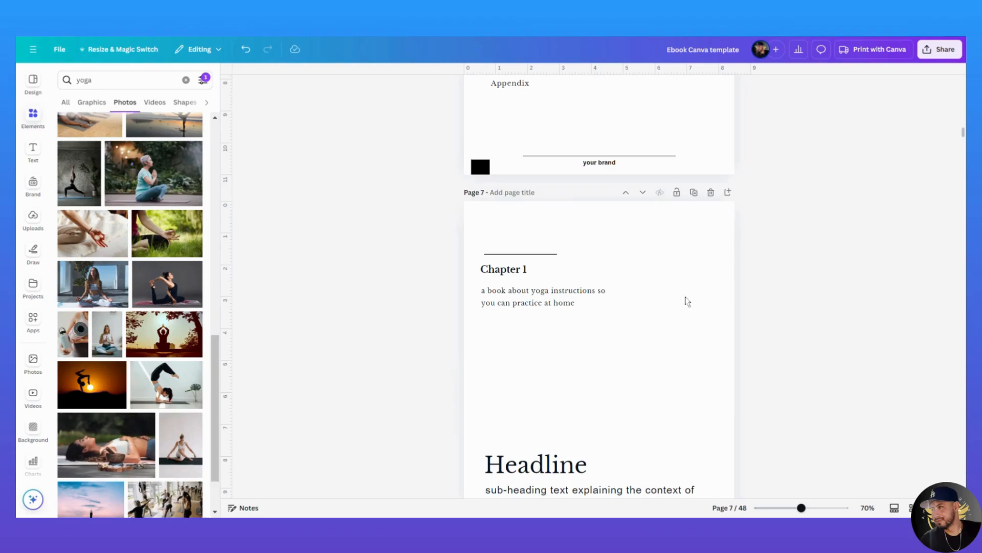
Step: Replace the yoga photo search with a search for "book designs" and restrict the elements to graphics
scroll(668, 366, down, 2)
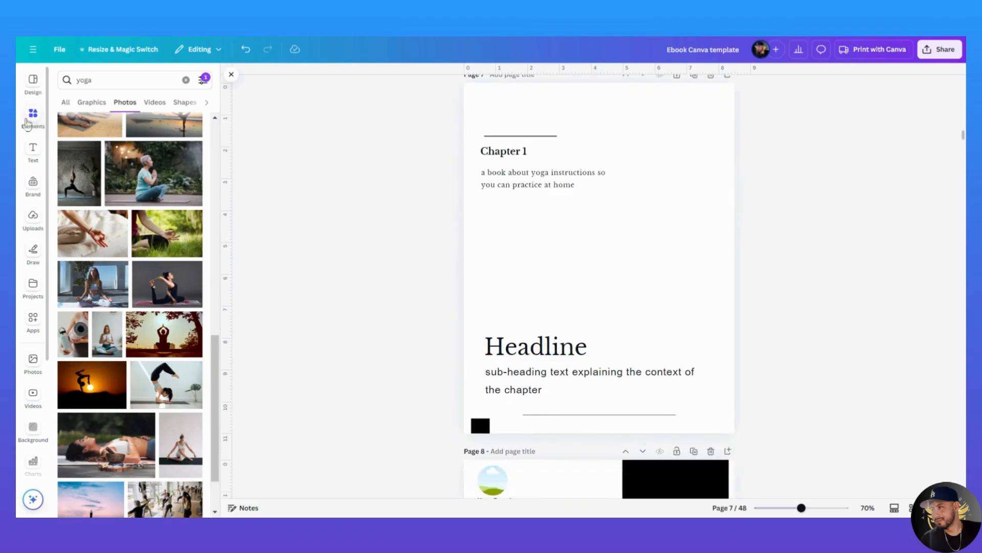
click(24, 123)
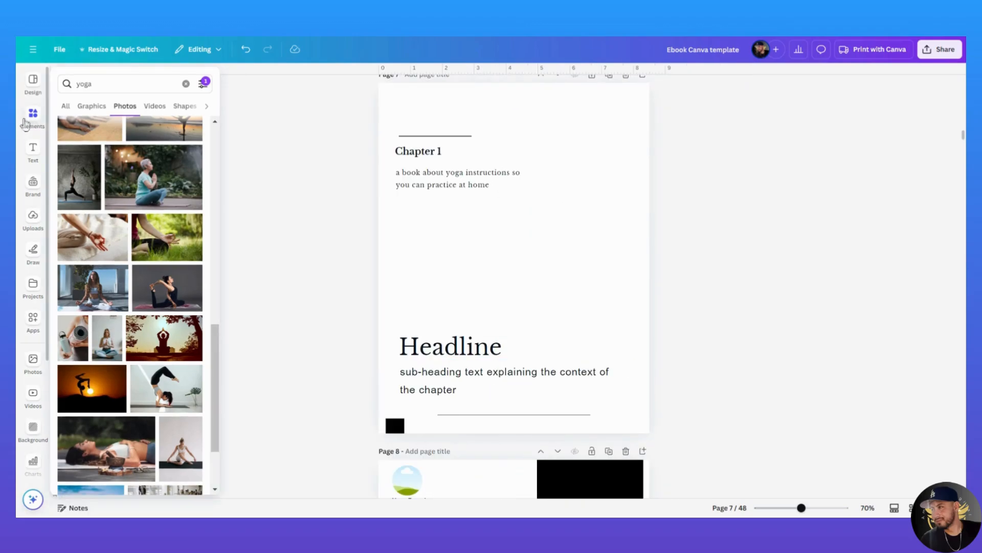
click(186, 84)
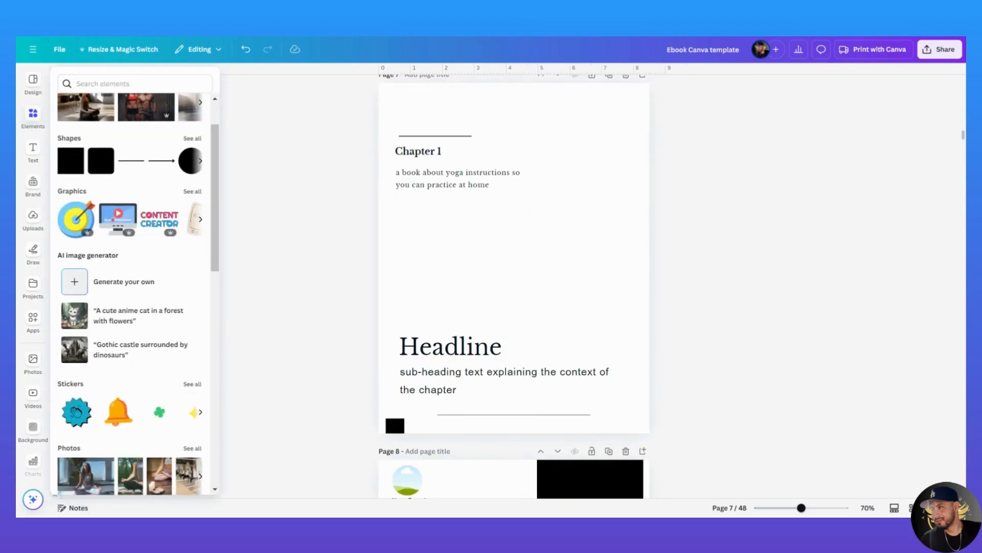
scroll(149, 180, up, 2)
click(118, 82)
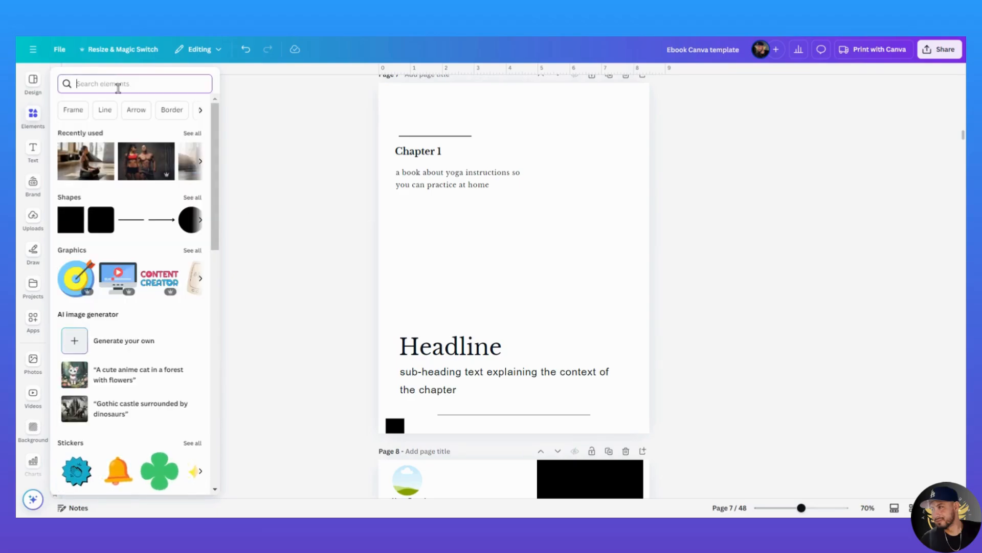
text(book)
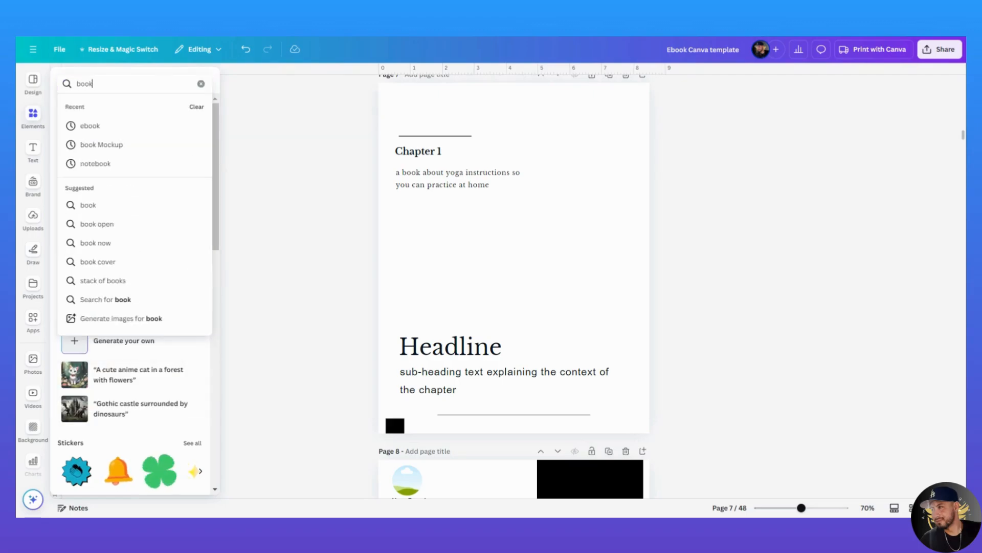
text( designs)
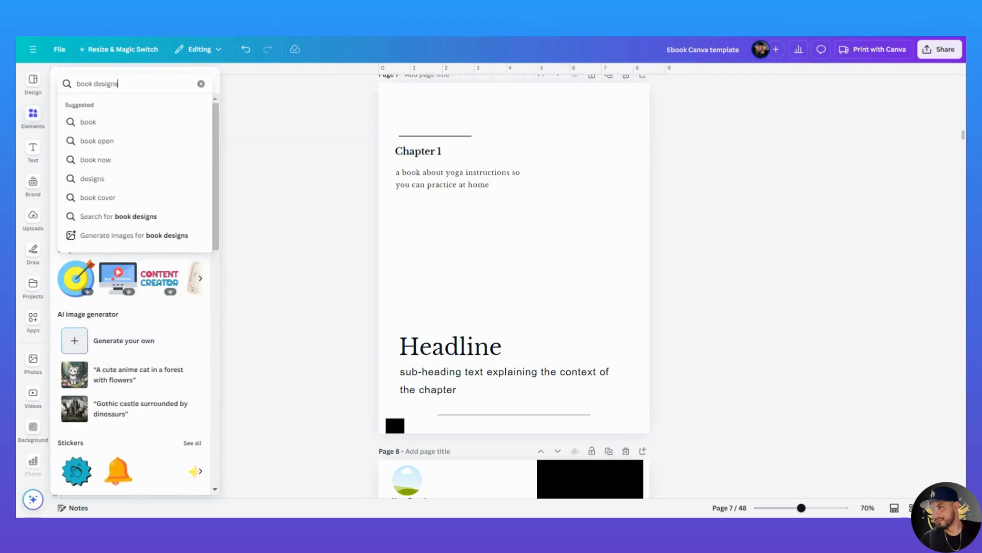
key(Return)
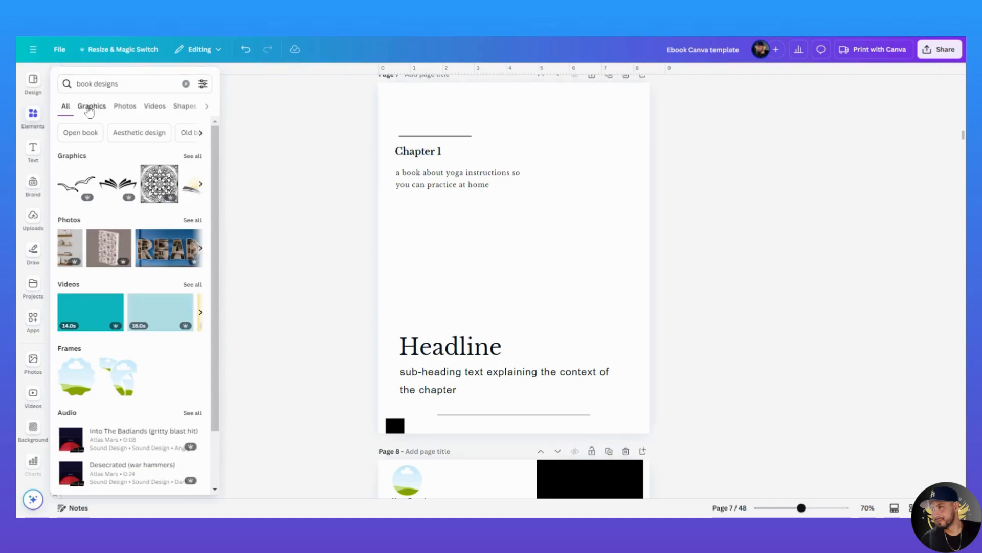
click(90, 107)
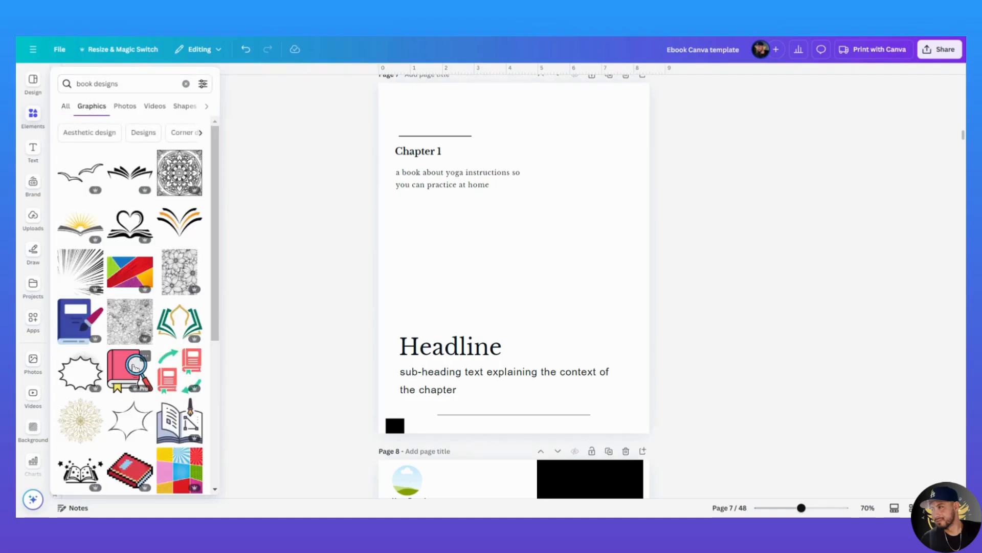
Step: Add the open book graphic with stars to the upper-right corner of page 7 and shrink it slightly
scroll(134, 366, down, 3)
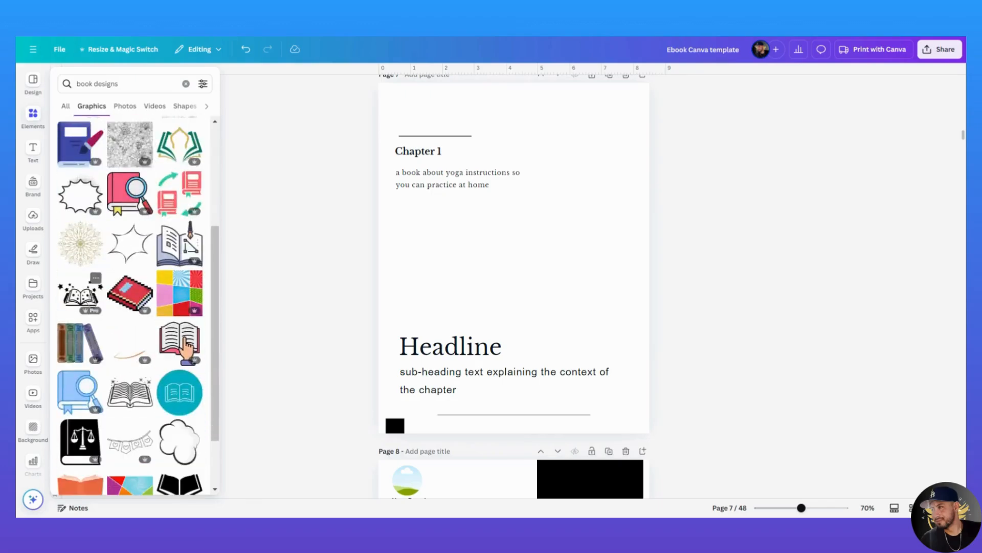
click(80, 292)
drag(552, 239, 633, 116)
scroll(585, 261, up, 2)
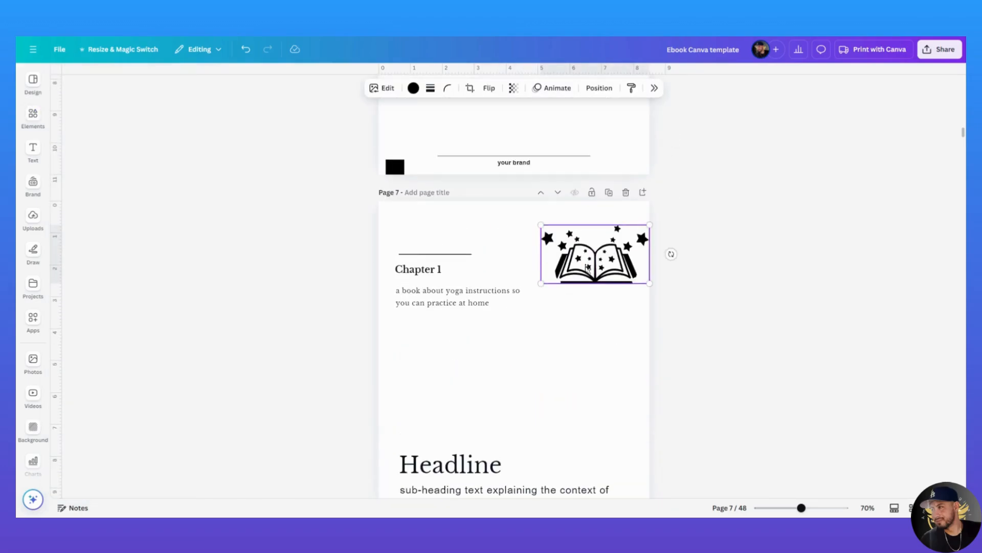
drag(587, 267, 599, 235)
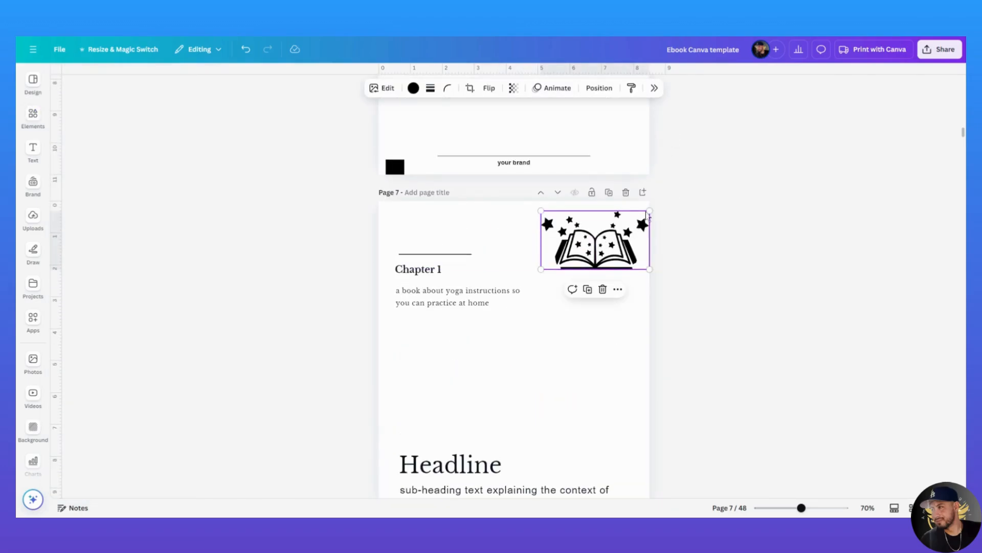
drag(648, 211, 638, 216)
Step: Search the graphics for "yoga" and replace the open book on page 7 with the outlined lotus flower
click(33, 113)
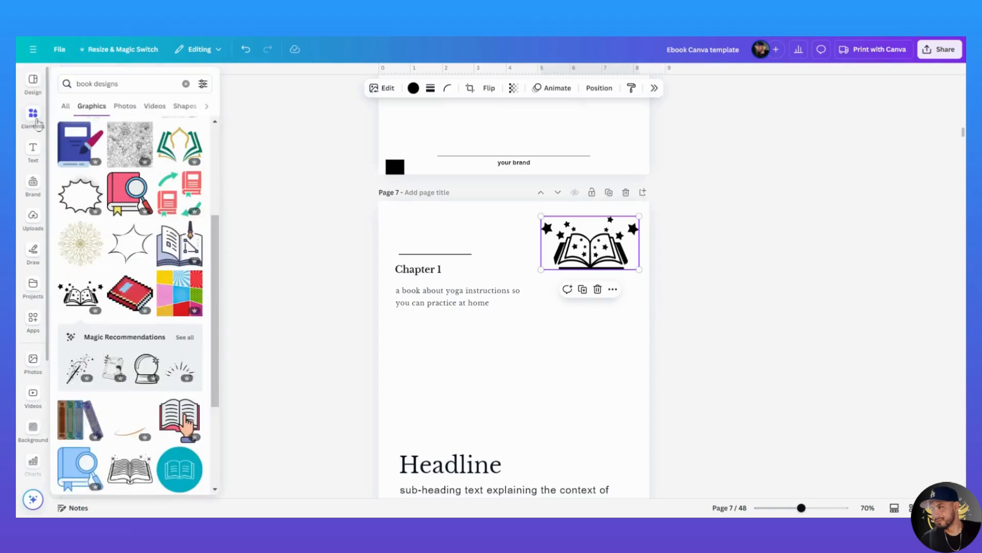
triple_click(102, 80)
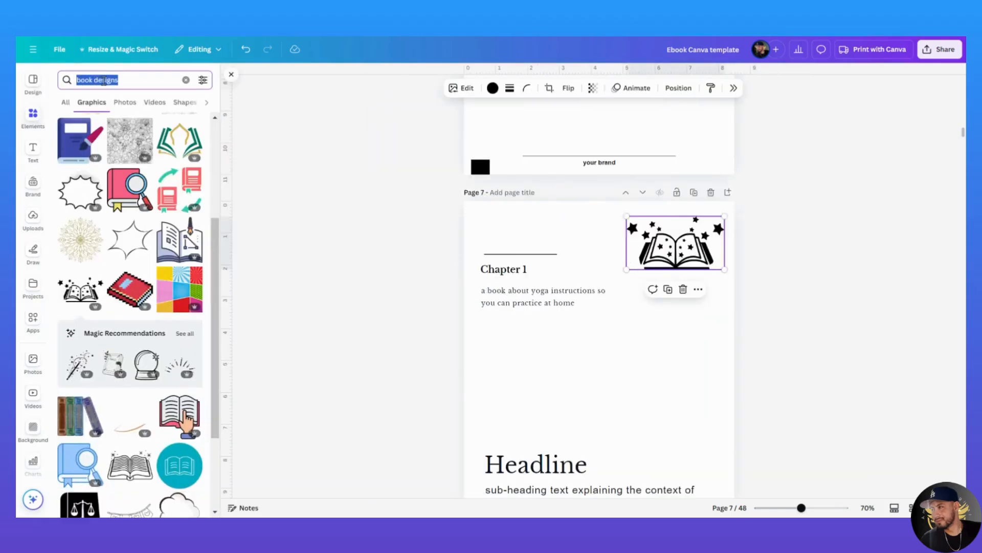
text(yoga)
key(Return)
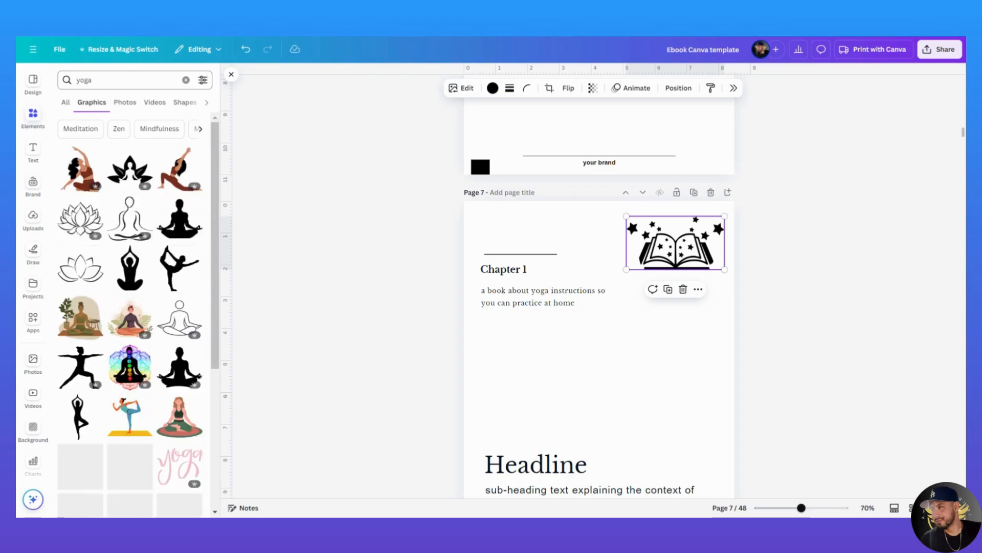
click(81, 218)
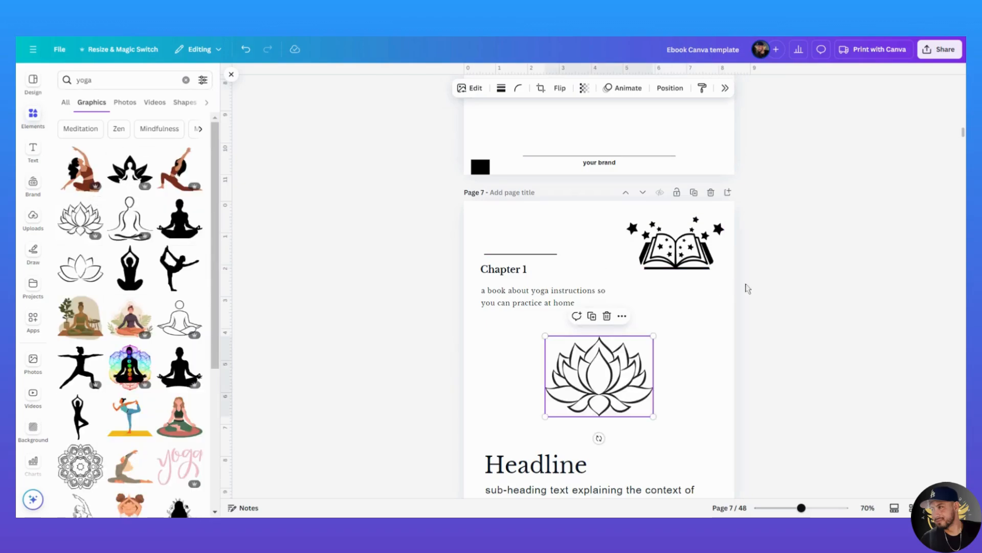
click(699, 259)
key(Delete)
Step: Move the outlined lotus to the upper-right area of page 7 and shrink it
click(599, 376)
drag(599, 376, 690, 244)
drag(622, 201, 652, 223)
drag(687, 256, 651, 255)
click(716, 293)
Step: Move the small outlined lotus below the footer line on page 7, reduce it further and centre it there
scroll(645, 230, down, 3)
drag(640, 167, 594, 423)
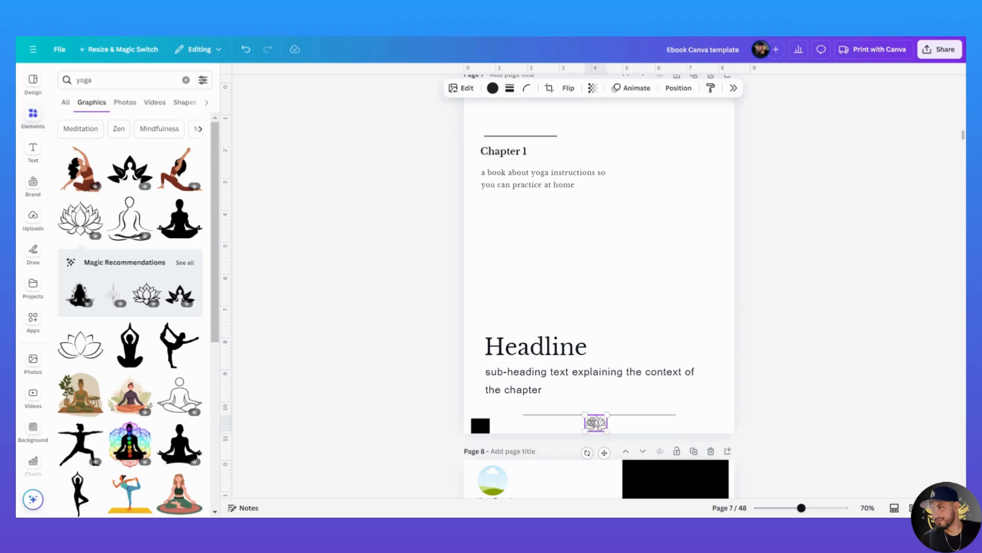
scroll(610, 362, down, 1)
drag(608, 357, 600, 366)
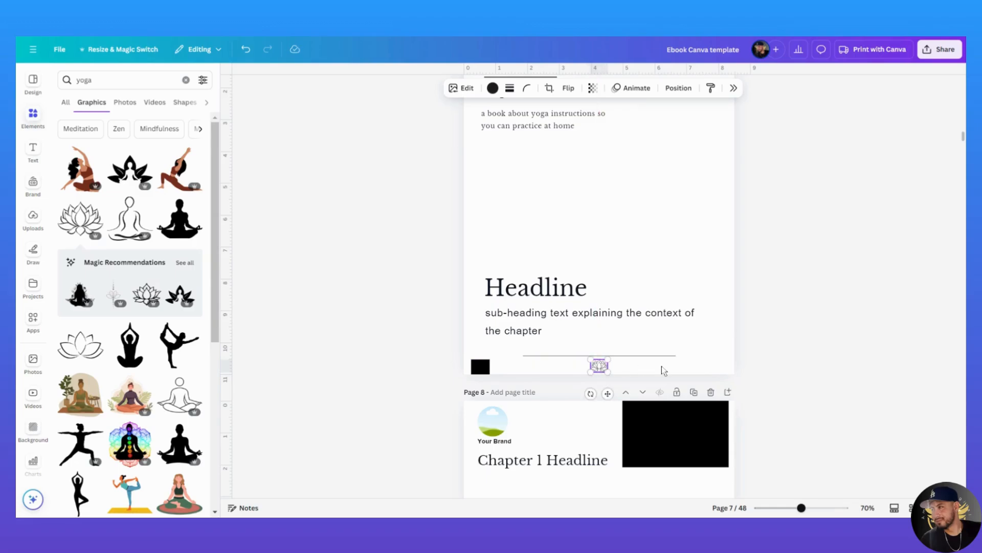
click(628, 357)
scroll(591, 380, up, 3)
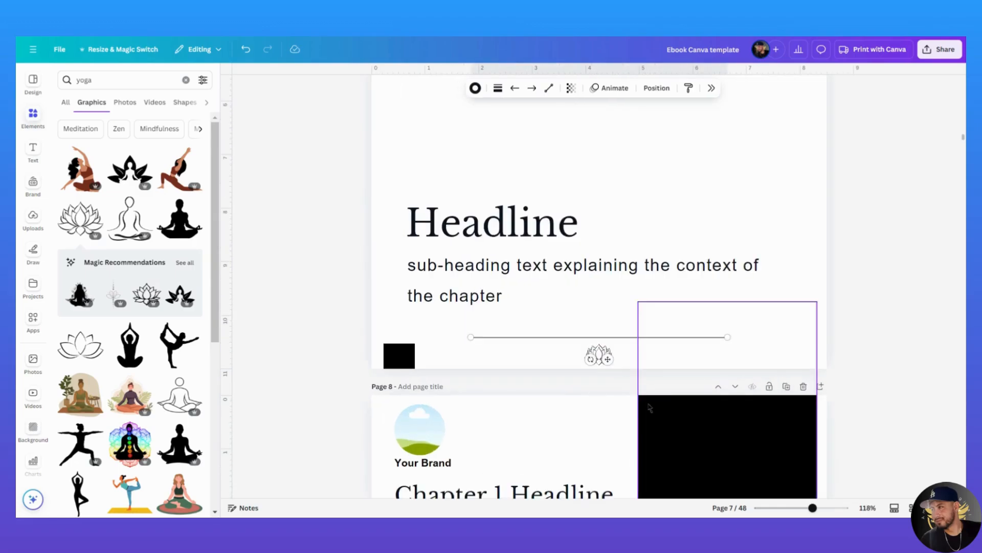
scroll(649, 406, up, 2)
scroll(780, 426, down, 1)
scroll(782, 427, down, 1)
click(853, 316)
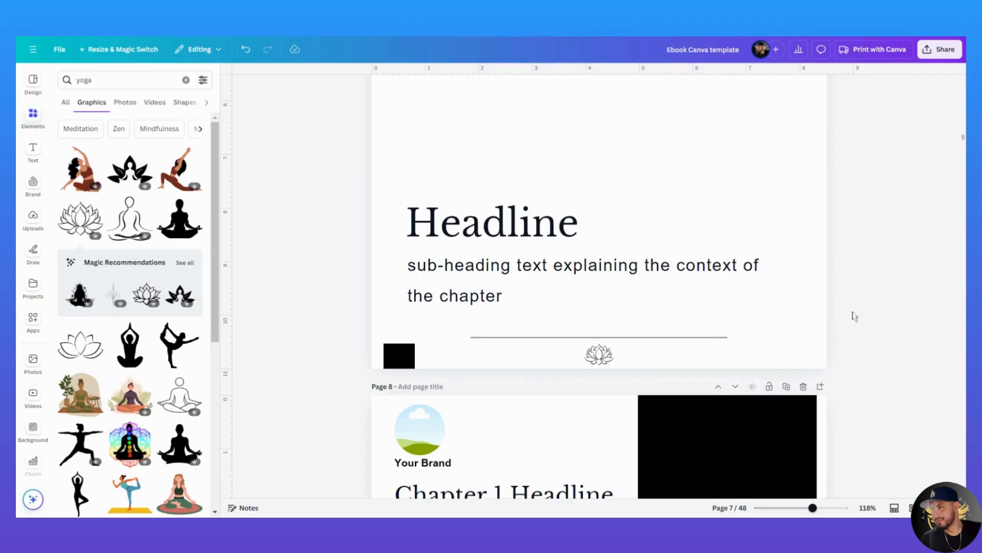
Step: Filter the yoga graphics to free items only and delete the outlined lotus from the footer of page 7
scroll(829, 376, down, 5)
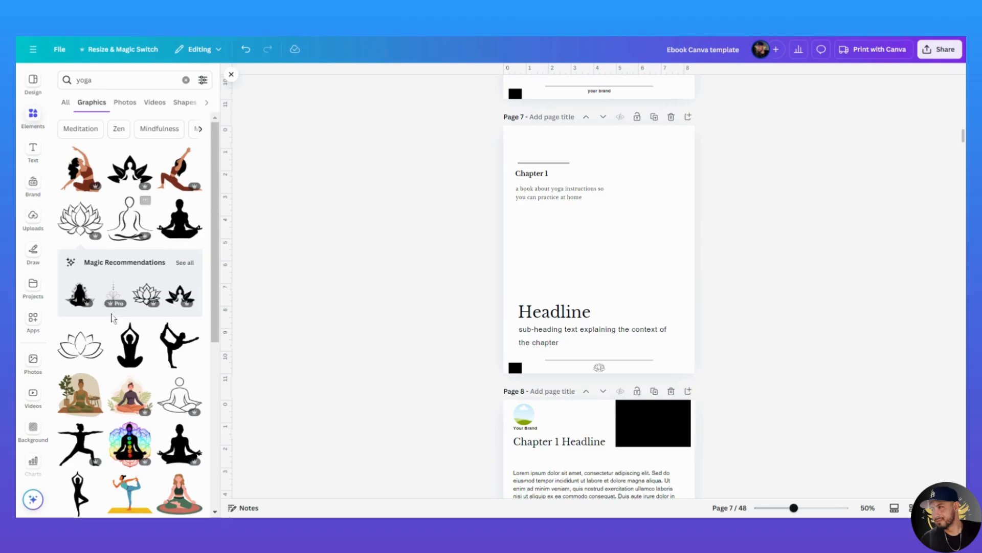
click(203, 80)
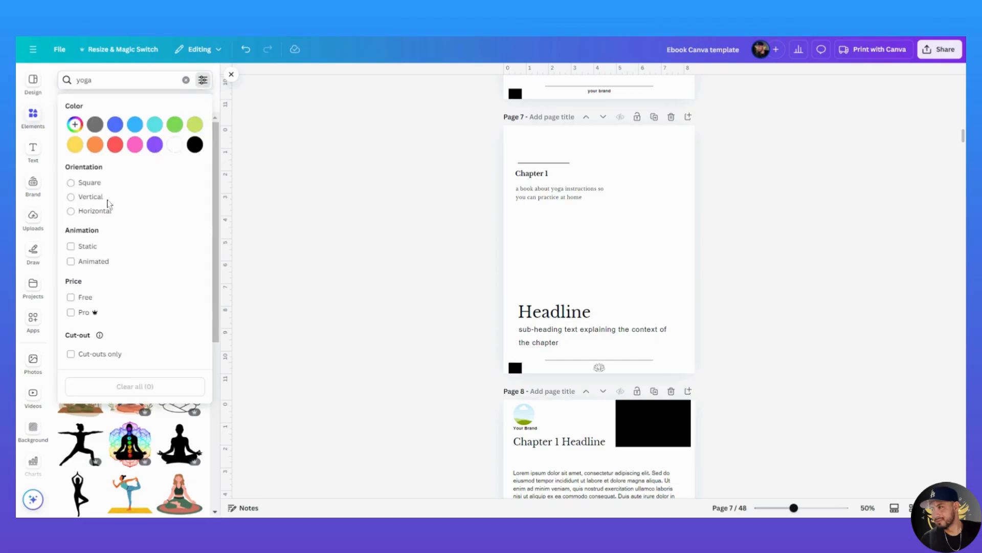
click(71, 297)
click(301, 203)
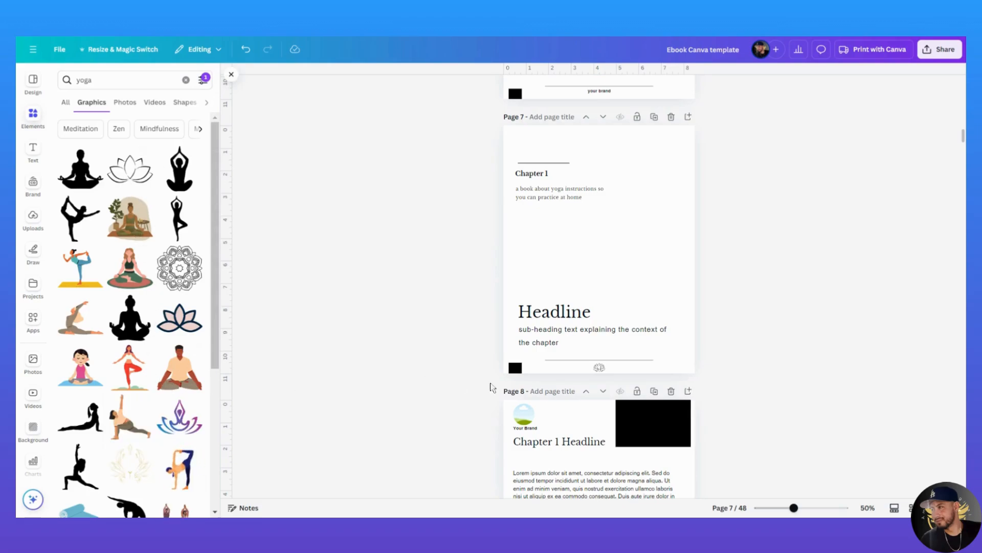
click(599, 367)
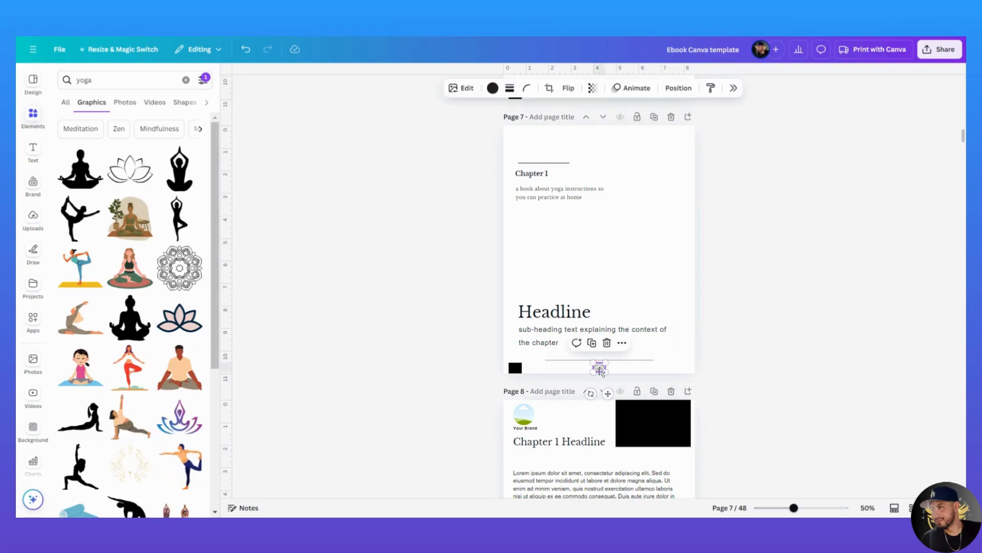
key(Delete)
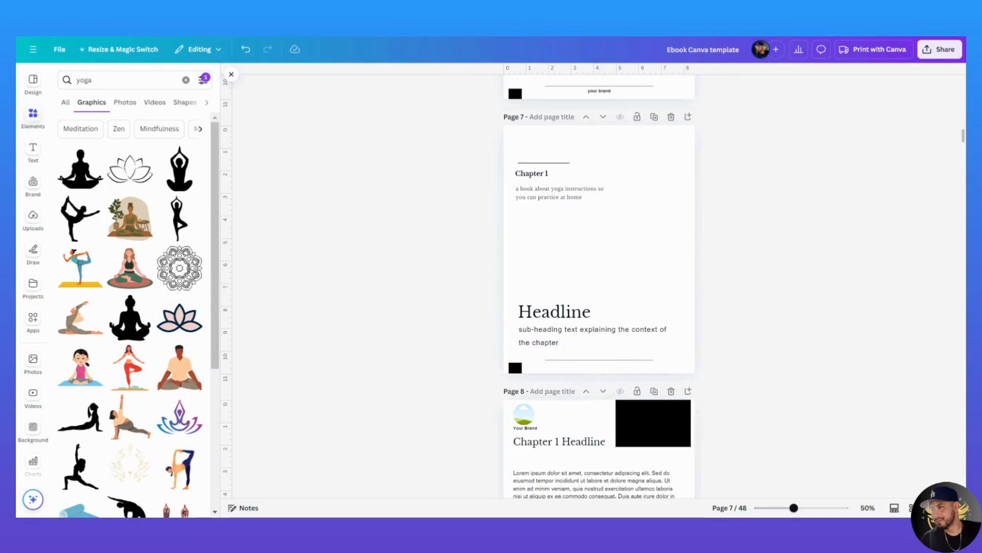
Step: Add the solid black lotus graphic with the yoga figure to page 7 and shrink it into the upper-right corner
scroll(154, 394, down, 1)
scroll(153, 394, down, 4)
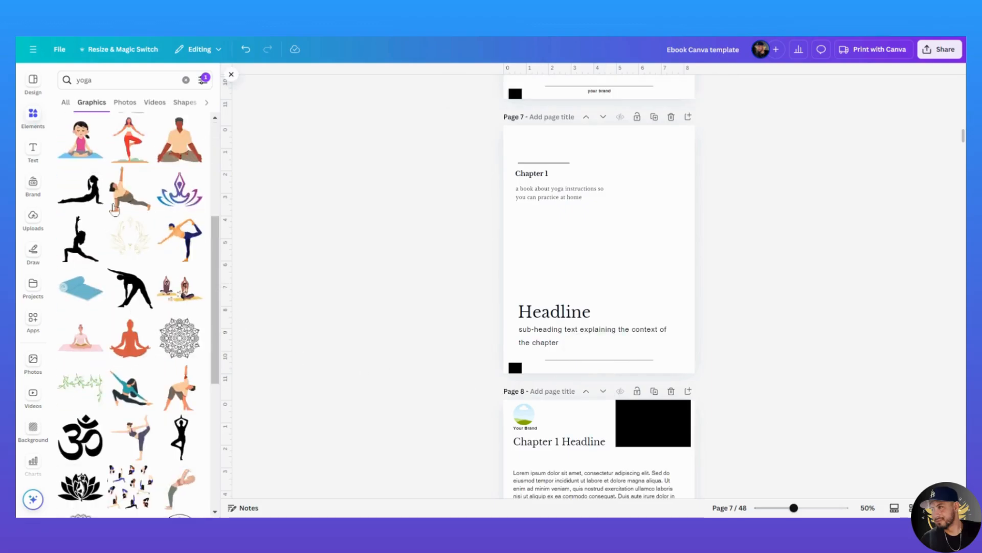
click(80, 485)
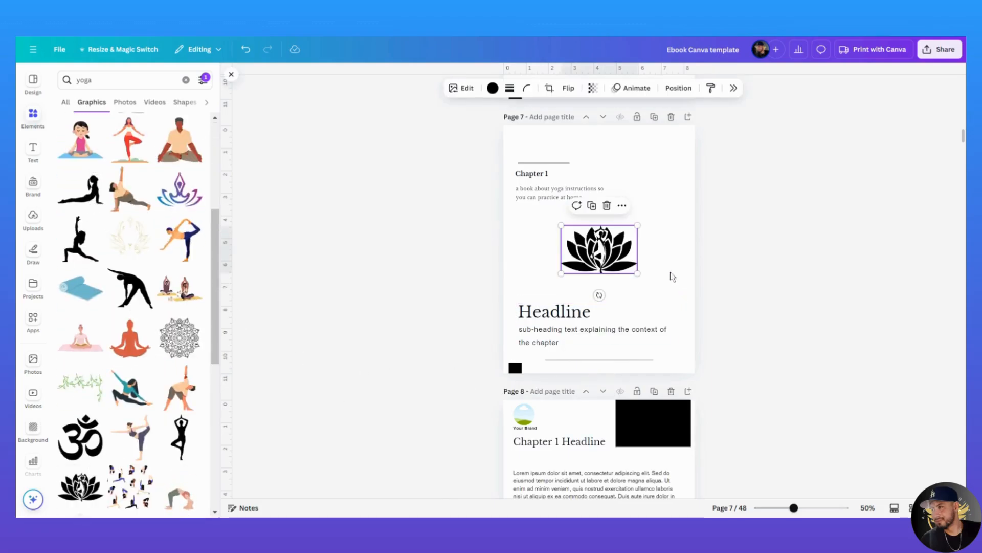
drag(631, 228, 686, 129)
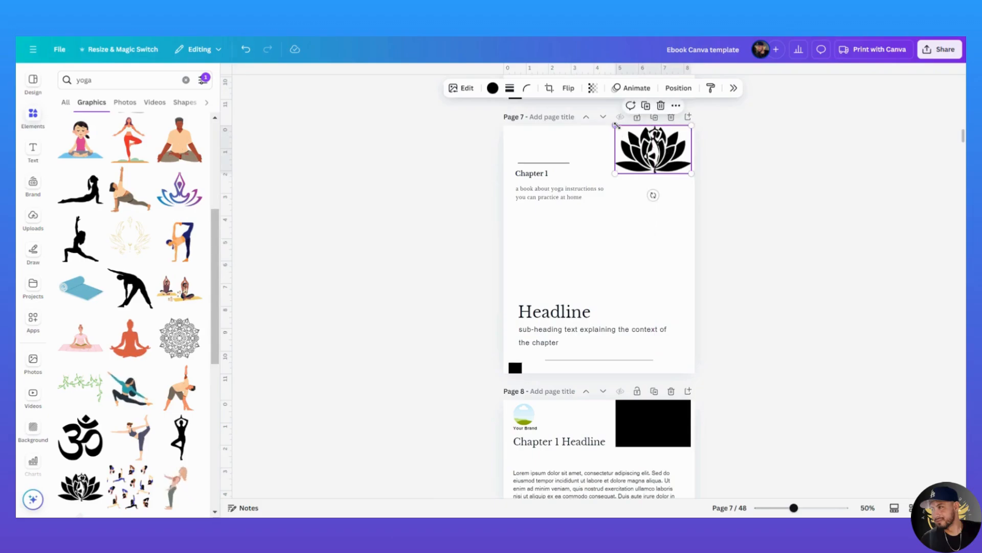
drag(617, 124, 670, 138)
click(713, 198)
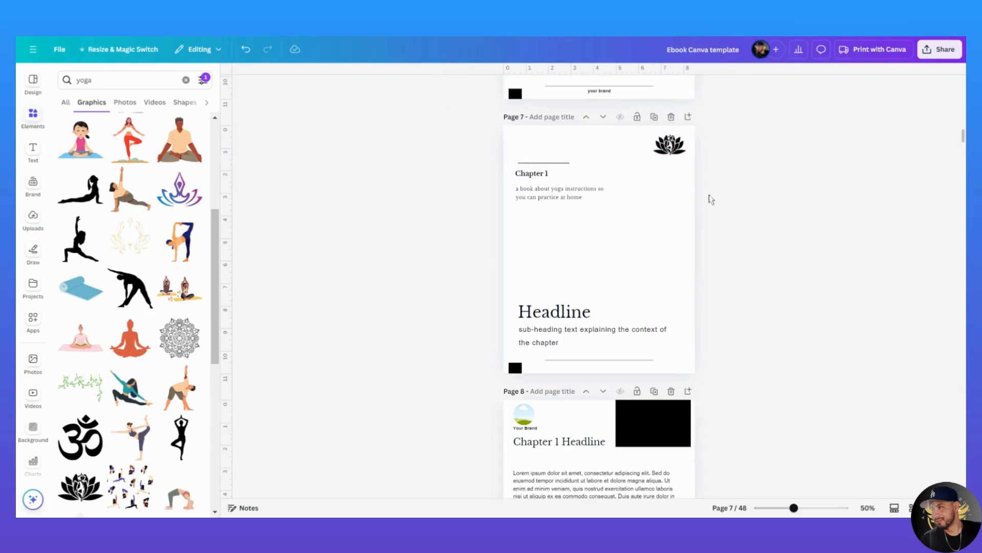
Step: Move the headline and sub-heading on page 7 up to just below the Chapter 1 paragraph
click(539, 193)
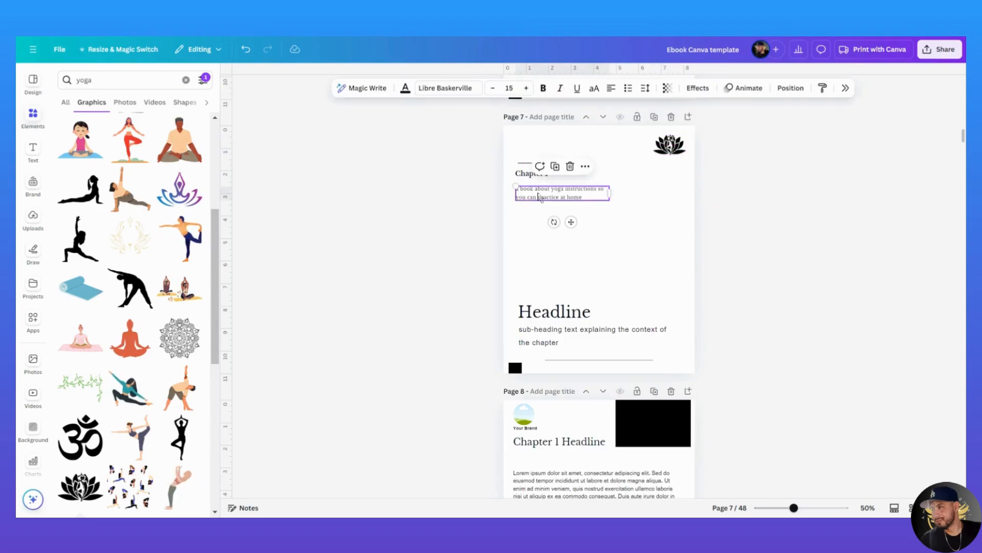
drag(468, 295, 678, 352)
drag(557, 330, 557, 244)
click(692, 254)
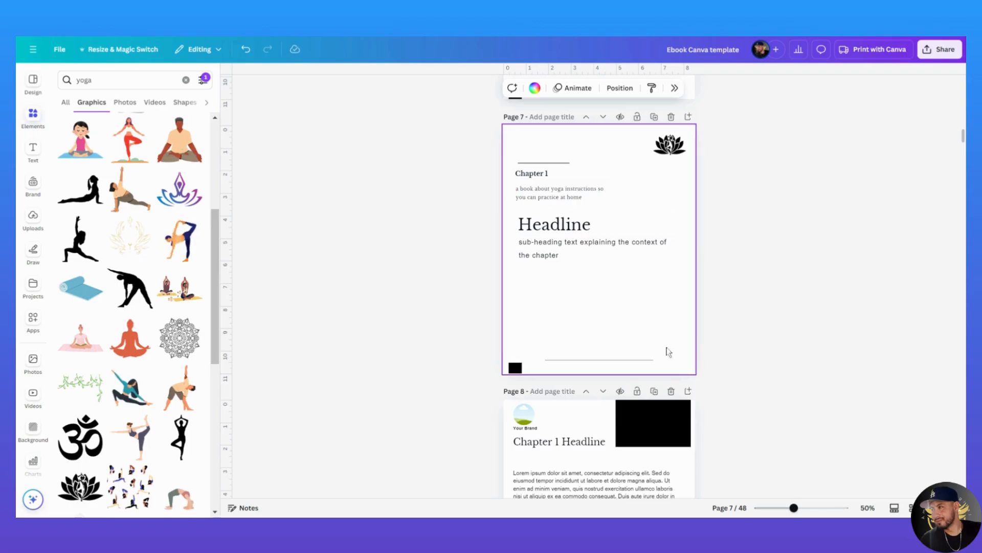
Step: Examine the placeholder body text under the Chapter 1 headline on page 8, highlighting its first paragraph
scroll(691, 404, down, 4)
scroll(690, 403, down, 1)
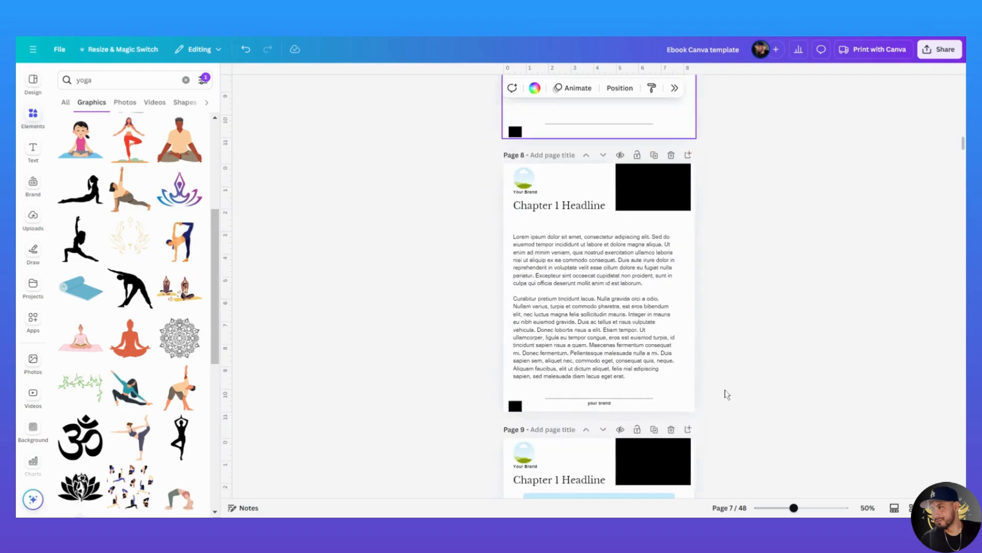
click(581, 281)
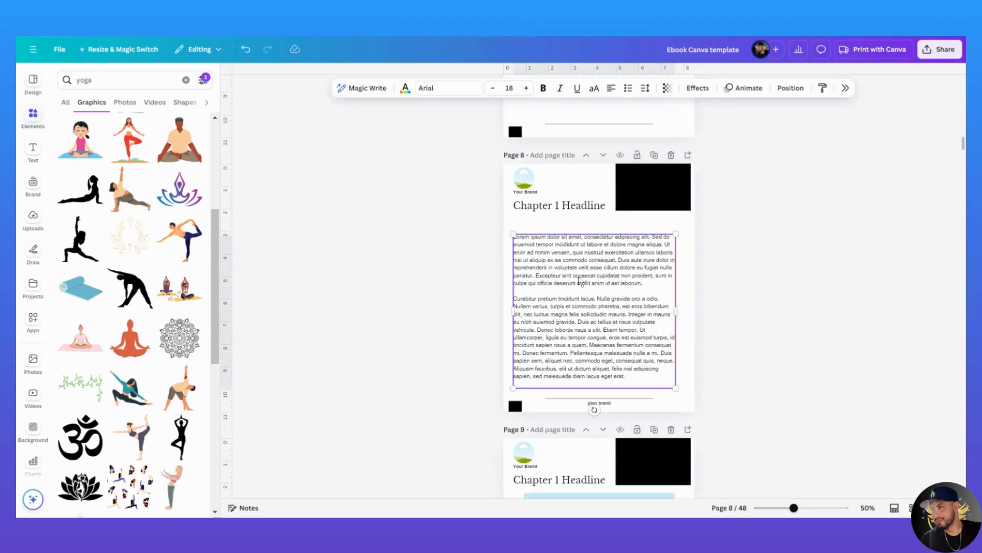
triple_click(536, 250)
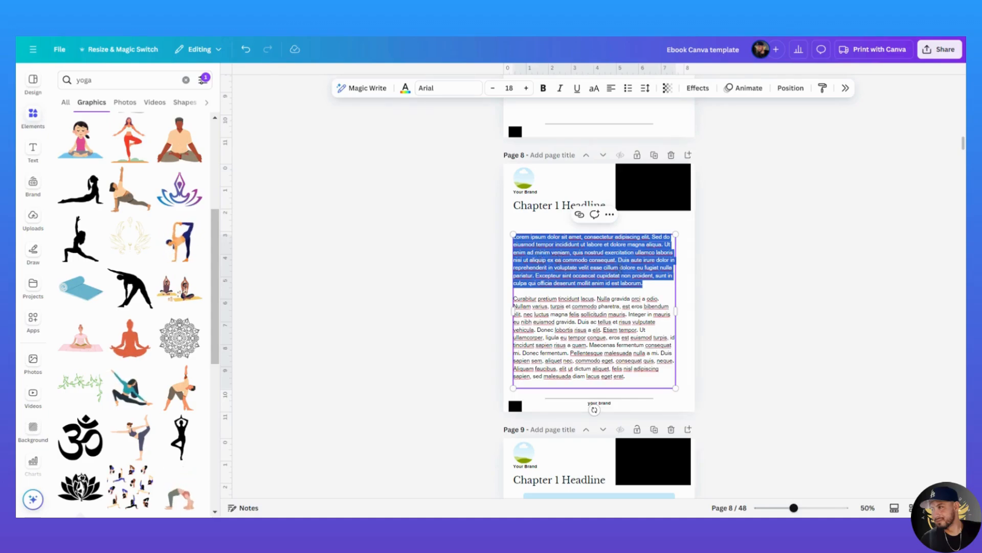
click(718, 291)
scroll(630, 330, up, 5)
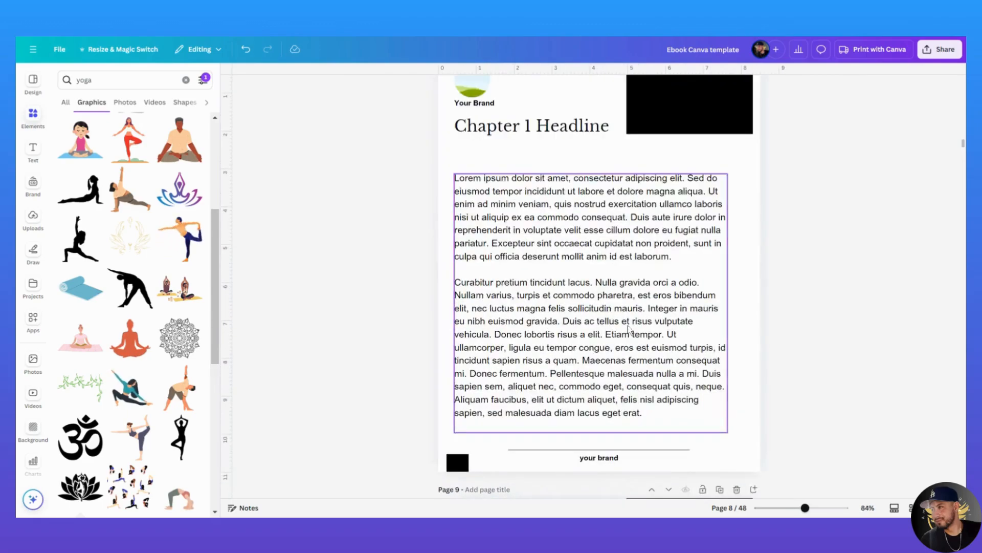
click(546, 230)
triple_click(463, 183)
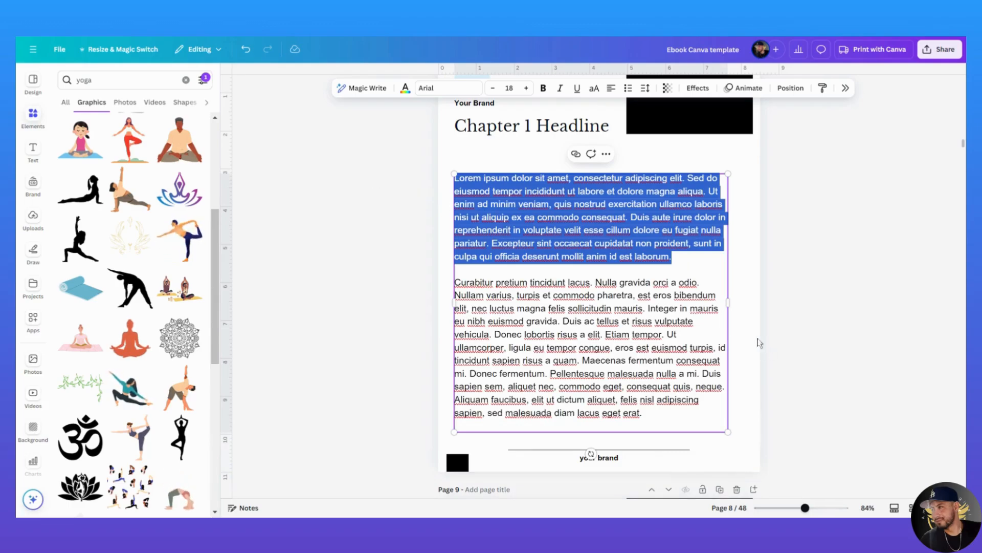
click(509, 215)
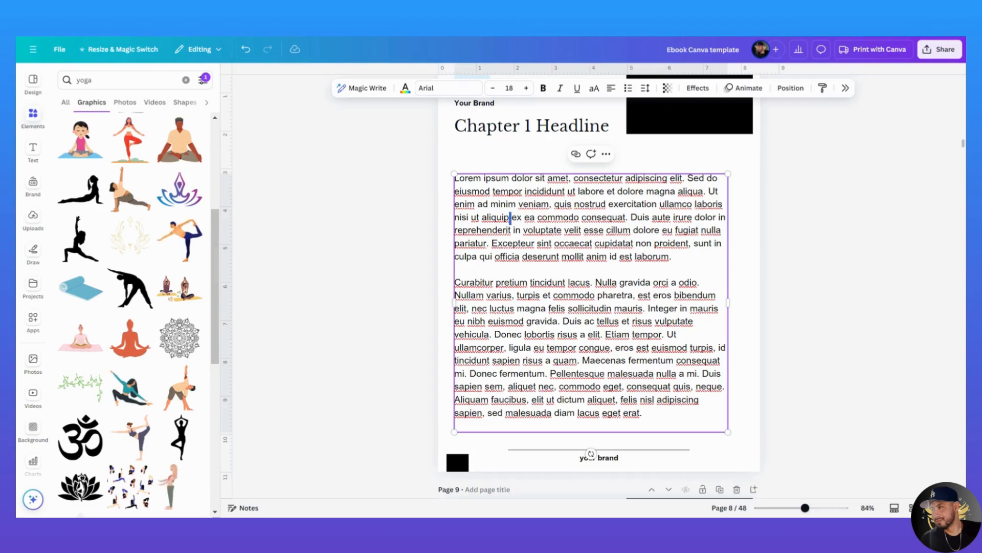
key(Escape)
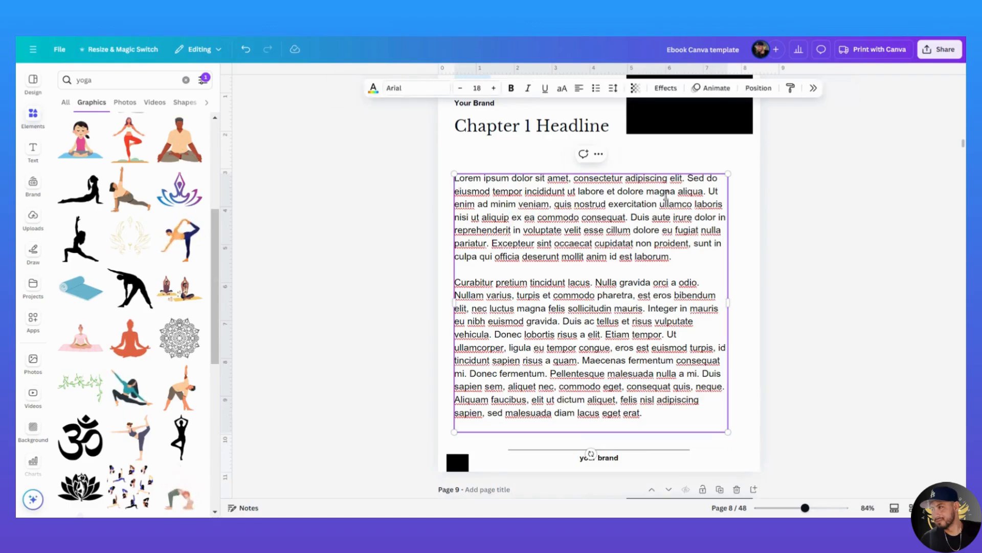
drag(678, 260, 444, 177)
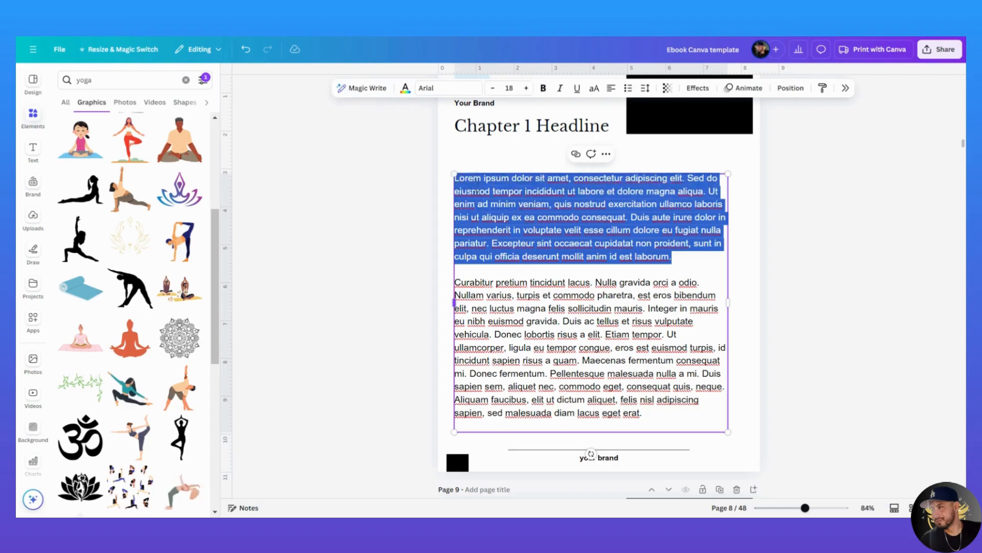
click(822, 311)
Step: Try the body text on page 8 at font size 16 and return it to size 18
click(640, 271)
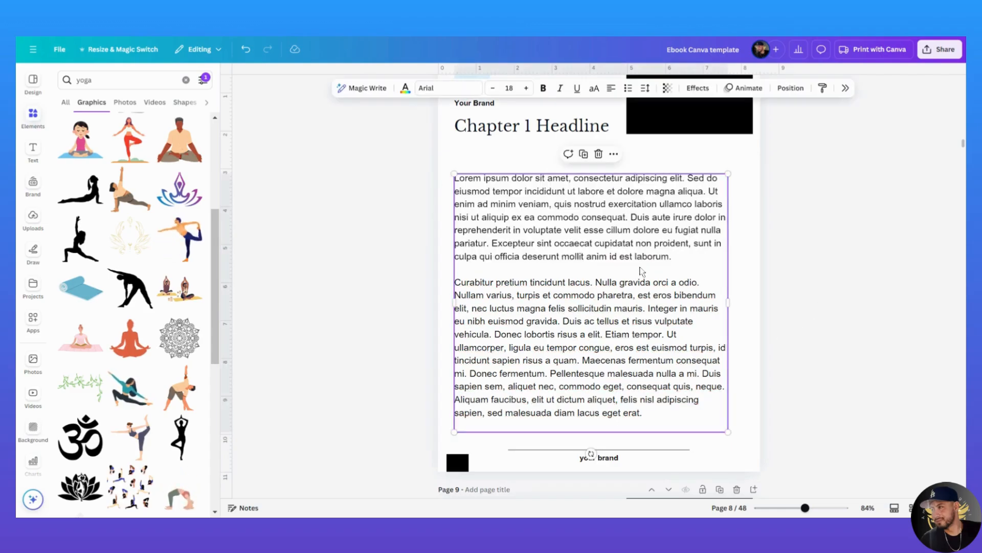
click(493, 89)
click(493, 89)
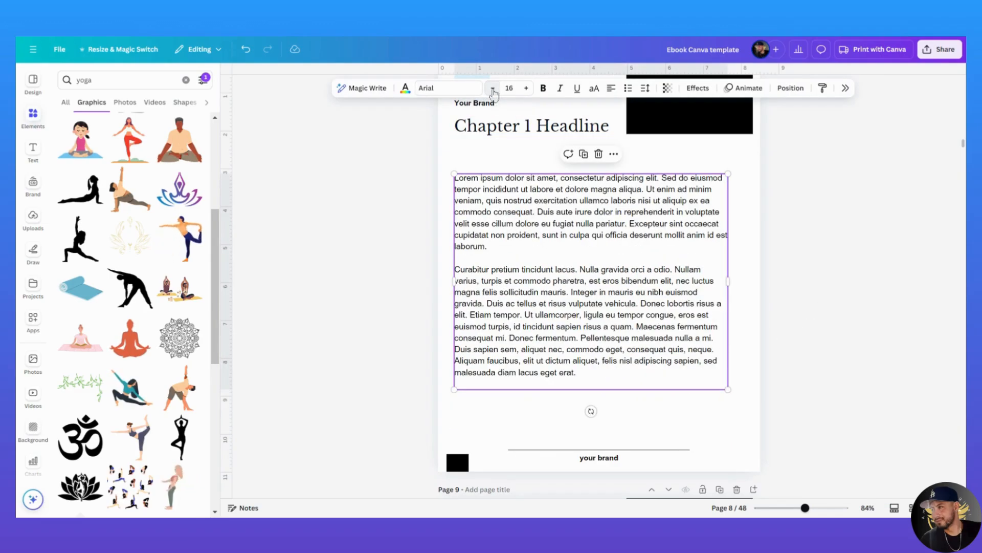
click(526, 88)
click(526, 88)
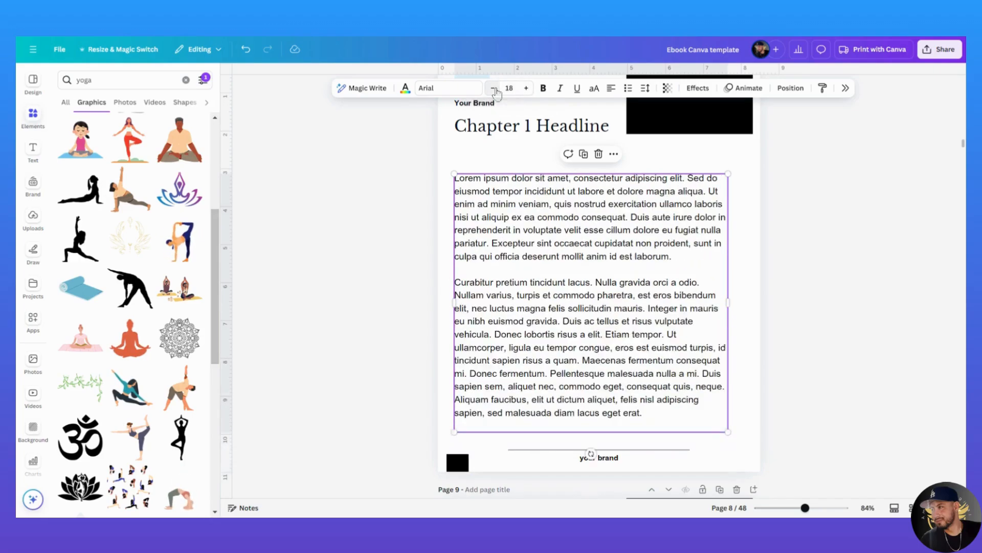
click(808, 266)
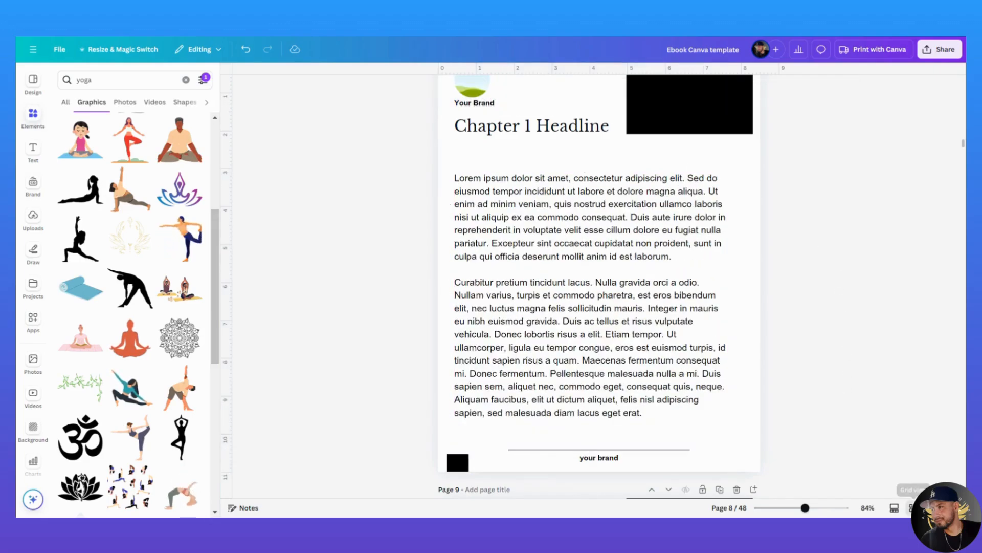
Step: Recolor the black rectangle beside the Chapter 1 headline on page 8 with the orange from the saved brand color palette
click(912, 507)
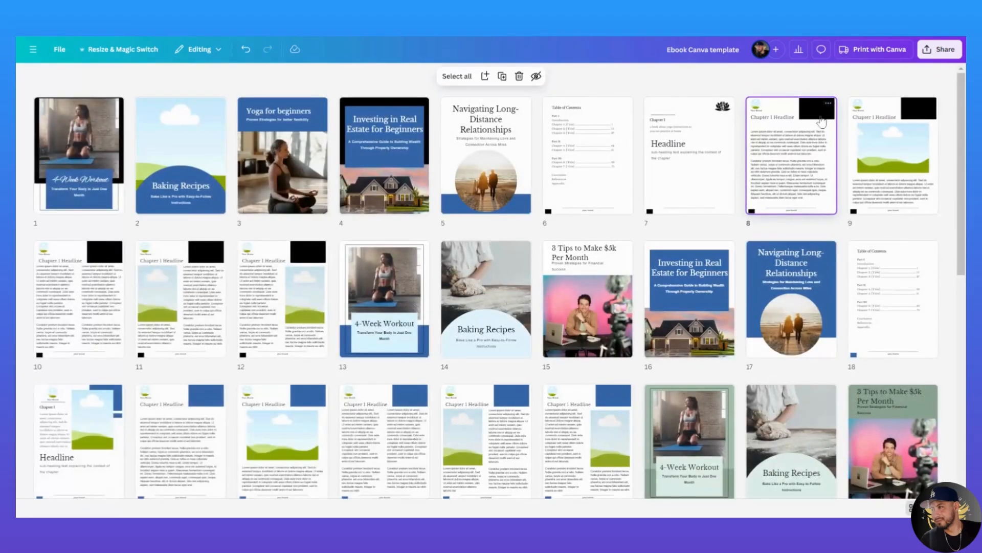
double_click(817, 117)
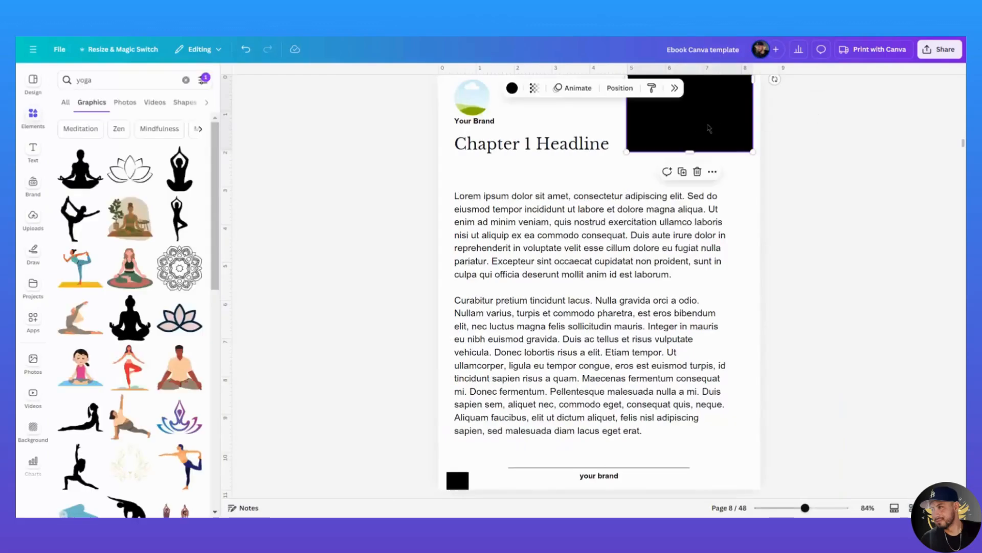
click(512, 88)
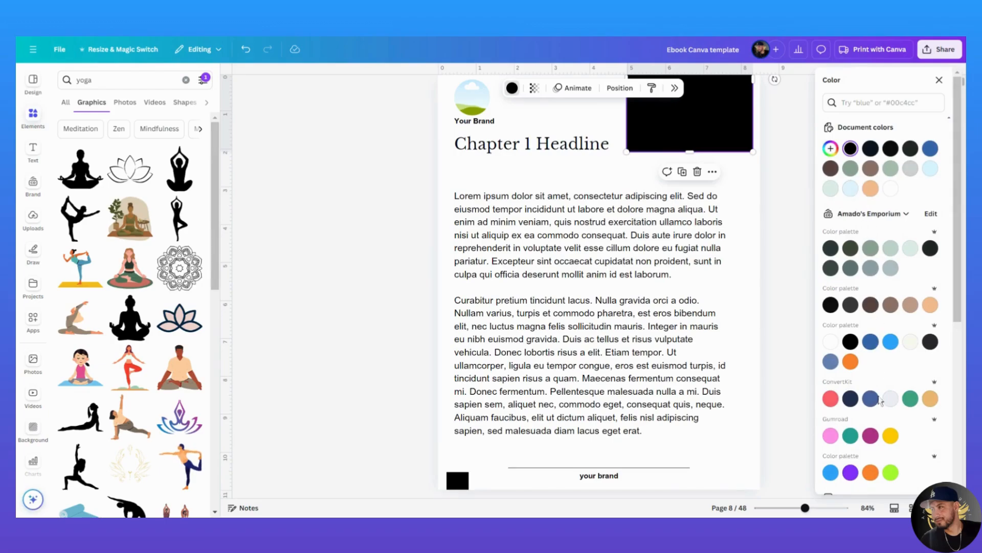
scroll(888, 436, down, 1)
scroll(887, 436, down, 4)
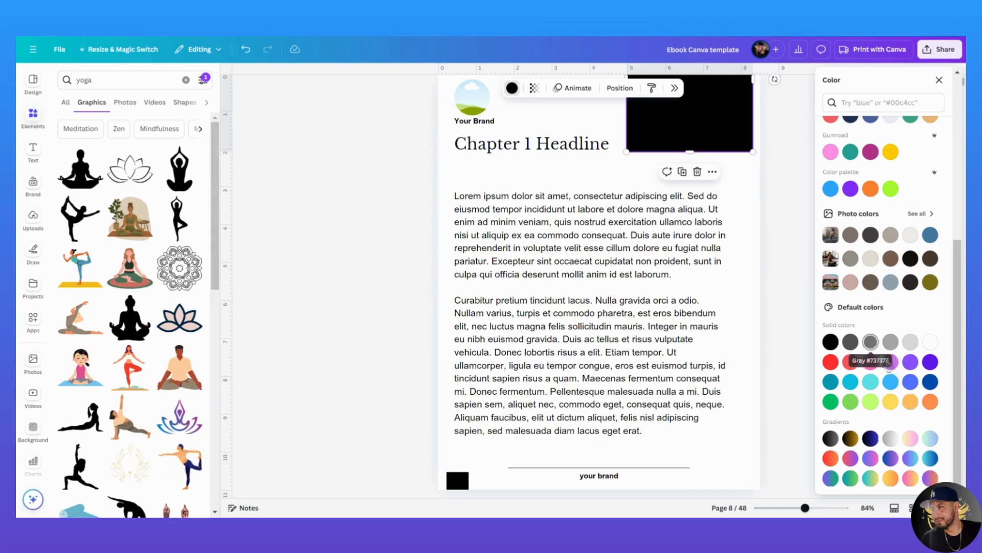
click(930, 401)
scroll(778, 438, up, 3)
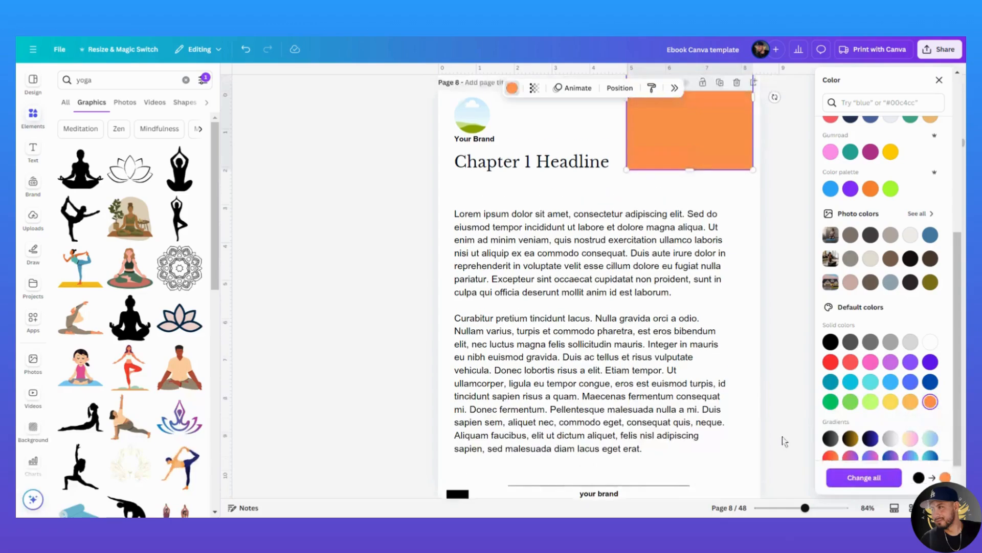
click(871, 190)
click(798, 264)
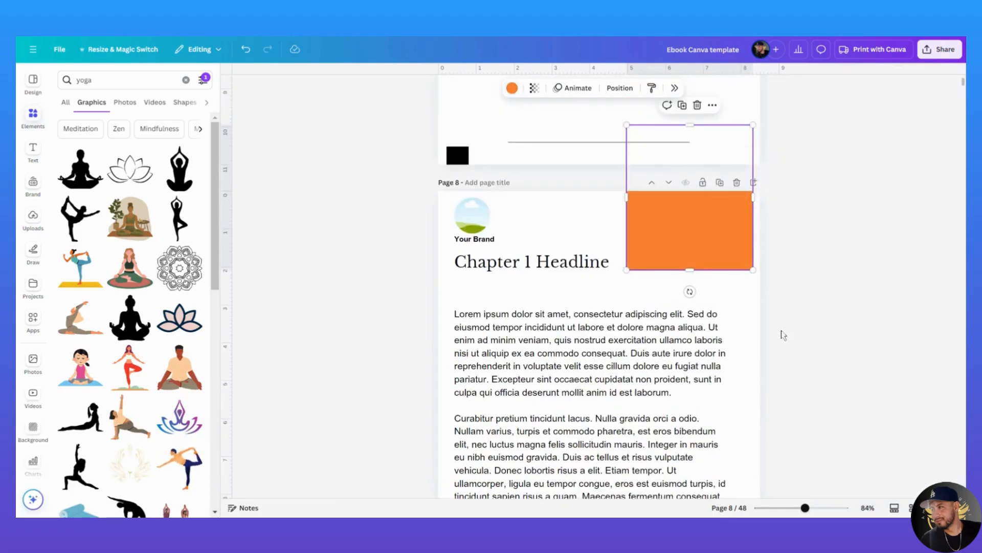
click(781, 381)
Step: Copy the orange rectangle's style onto the small black square in the footer of page 8
scroll(781, 381, down, 3)
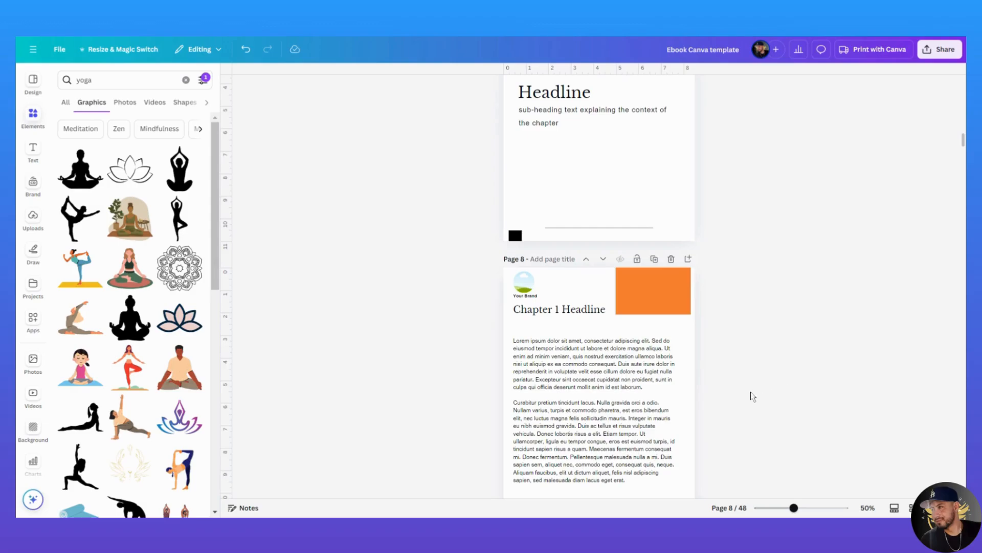
scroll(750, 391, down, 2)
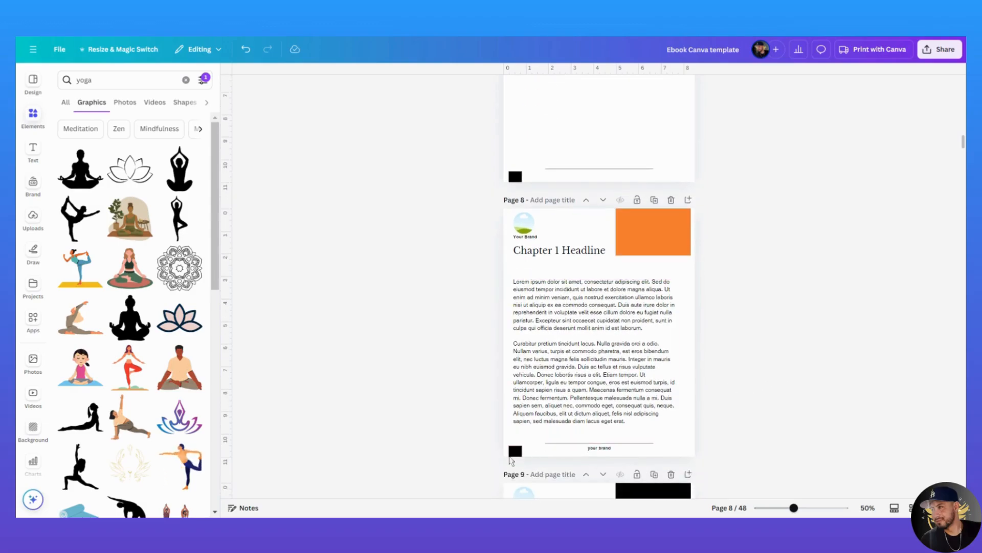
click(515, 450)
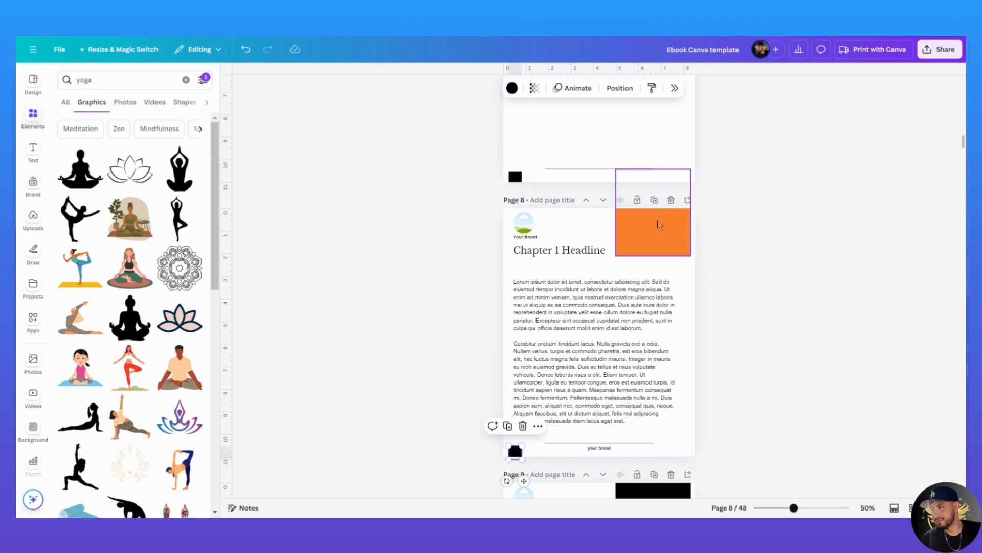
click(657, 223)
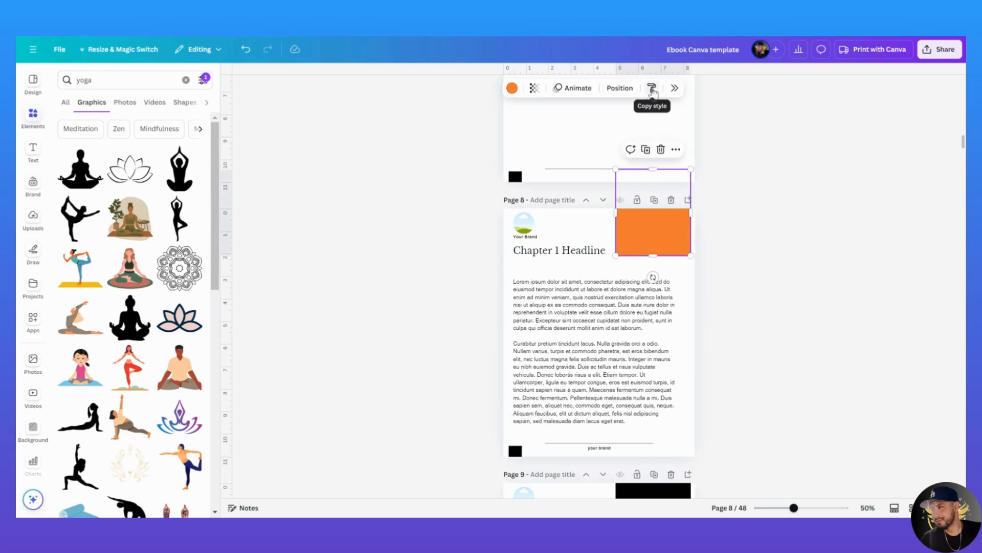
click(652, 89)
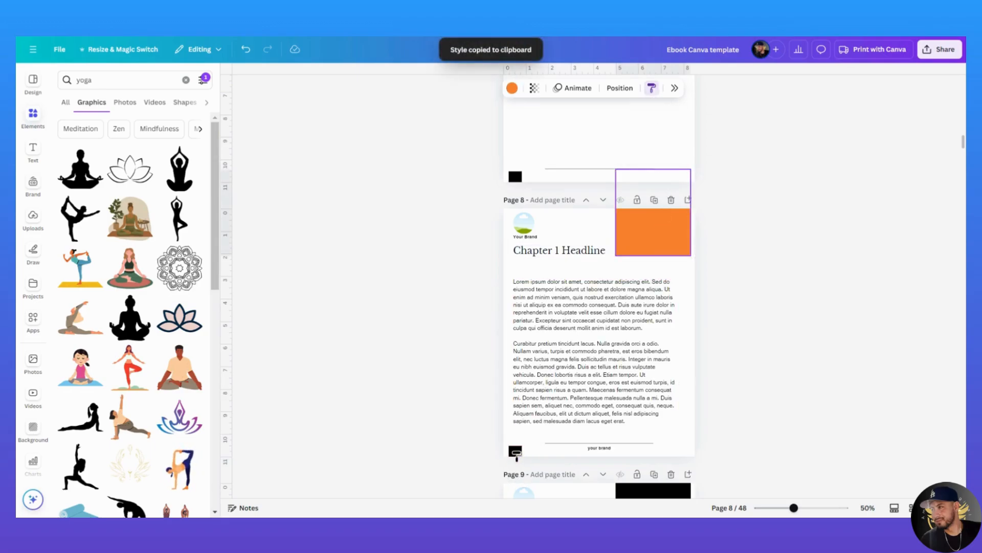
click(516, 452)
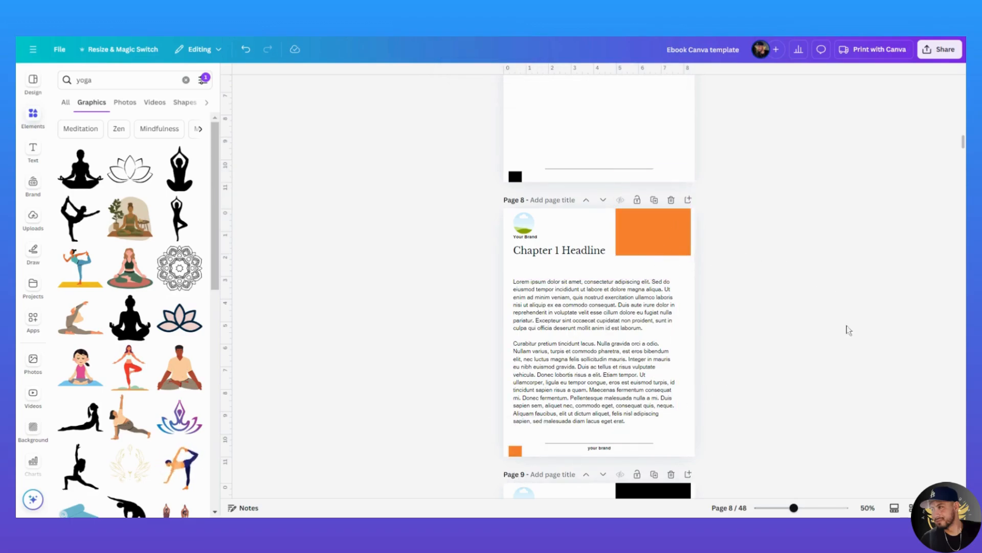
Step: Examine all the template pages in the grid overview, comparing the cover and chapter layouts in each color scheme, and deselect page 8
click(912, 507)
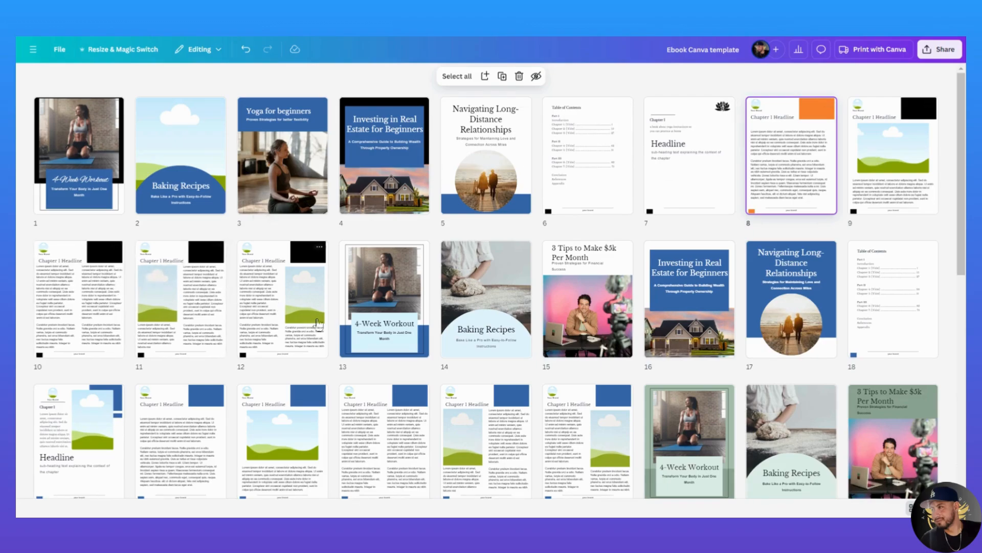
scroll(429, 342, down, 2)
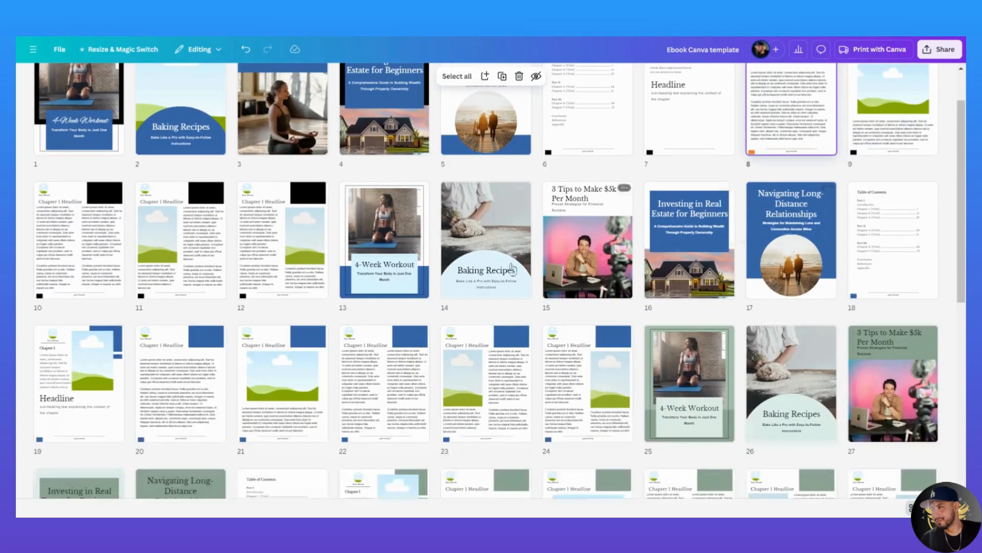
scroll(589, 246, down, 2)
scroll(460, 310, down, 5)
scroll(450, 256, up, 5)
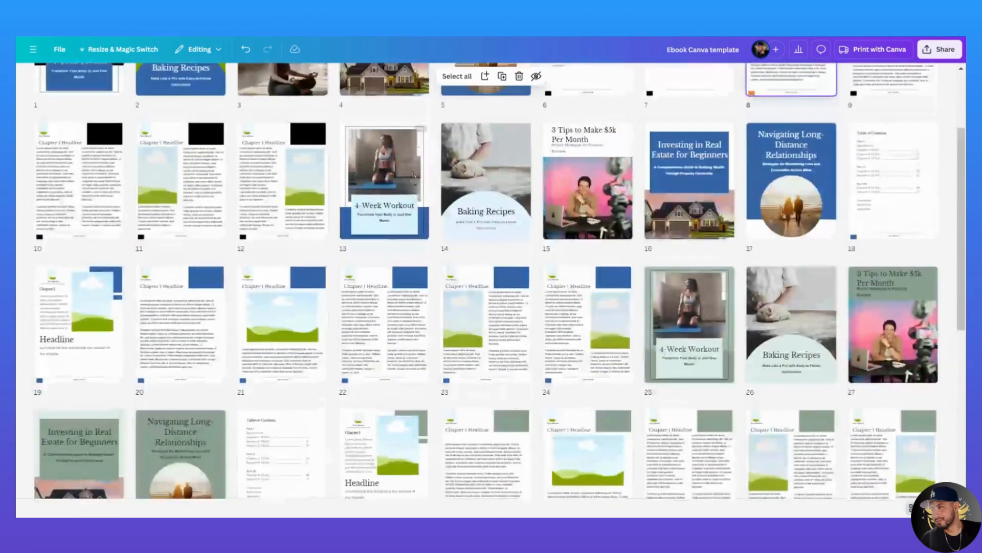
scroll(695, 236, down, 3)
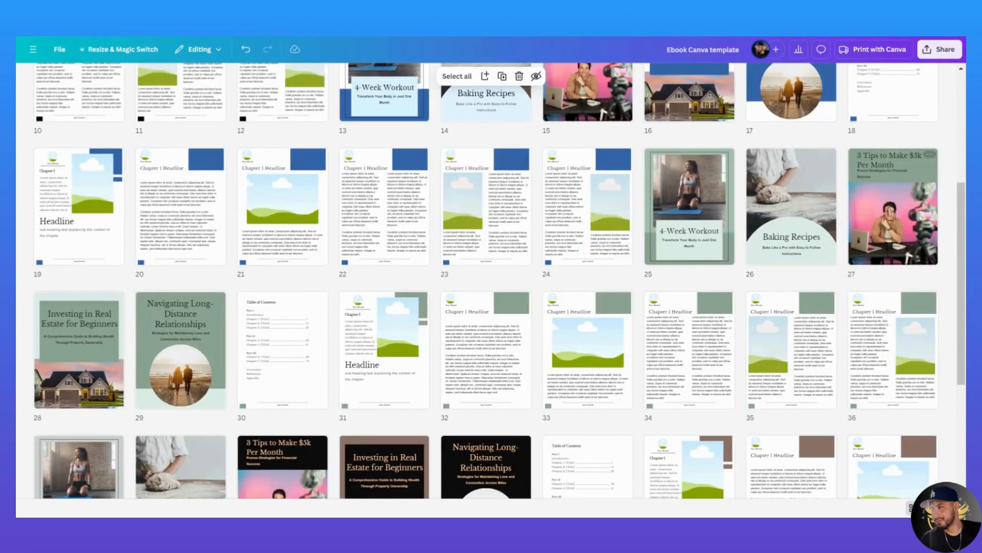
scroll(191, 355, down, 3)
scroll(214, 359, down, 3)
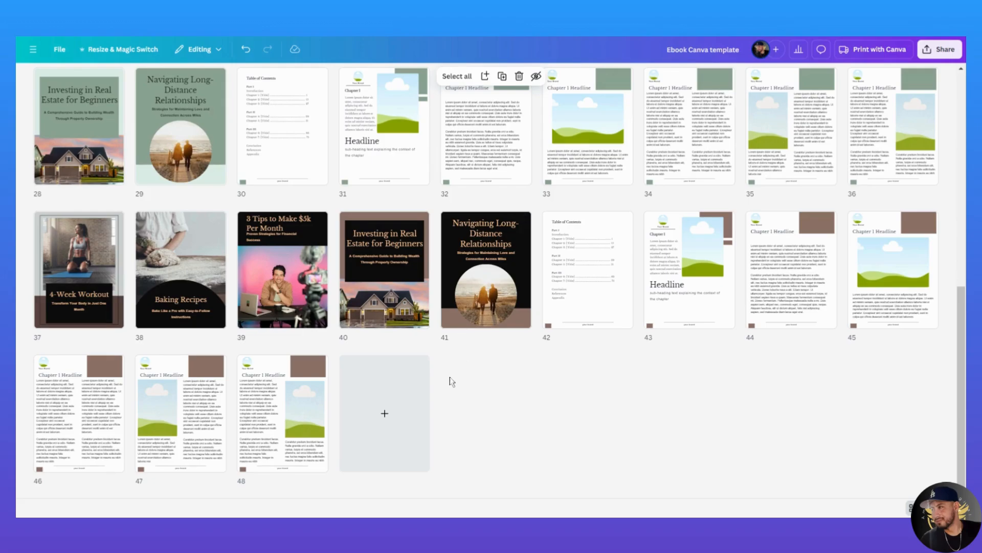
scroll(450, 377, up, 5)
scroll(449, 383, down, 3)
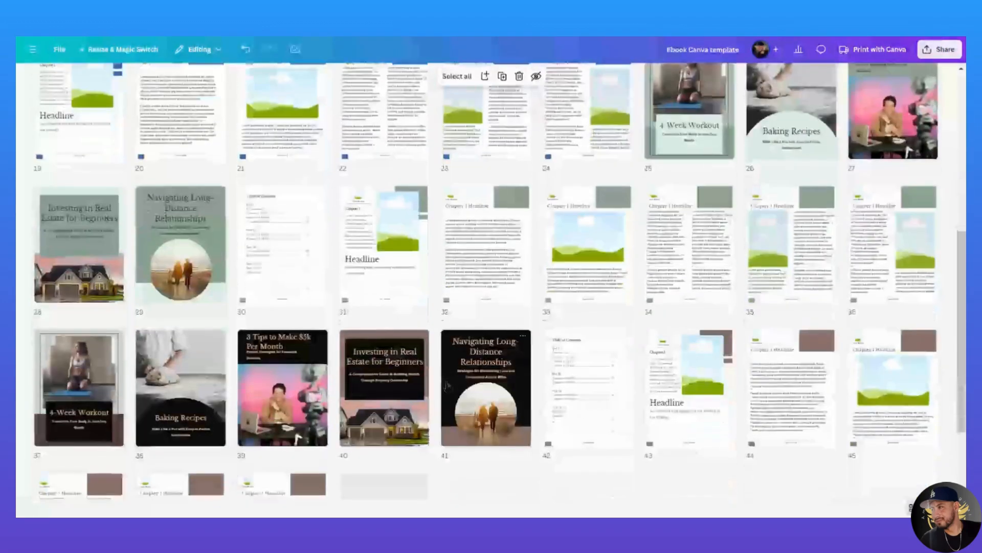
scroll(452, 393, up, 5)
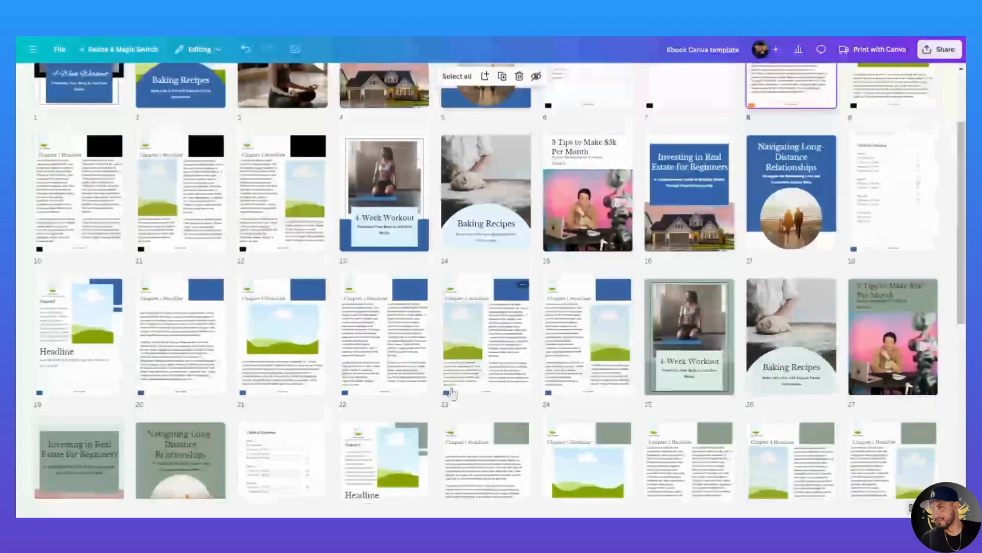
scroll(451, 393, up, 2)
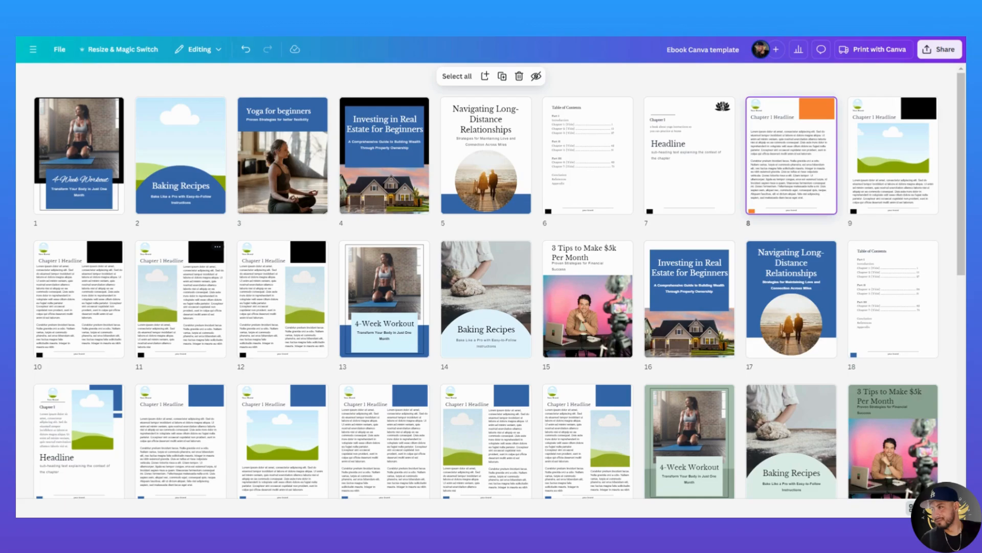
click(612, 75)
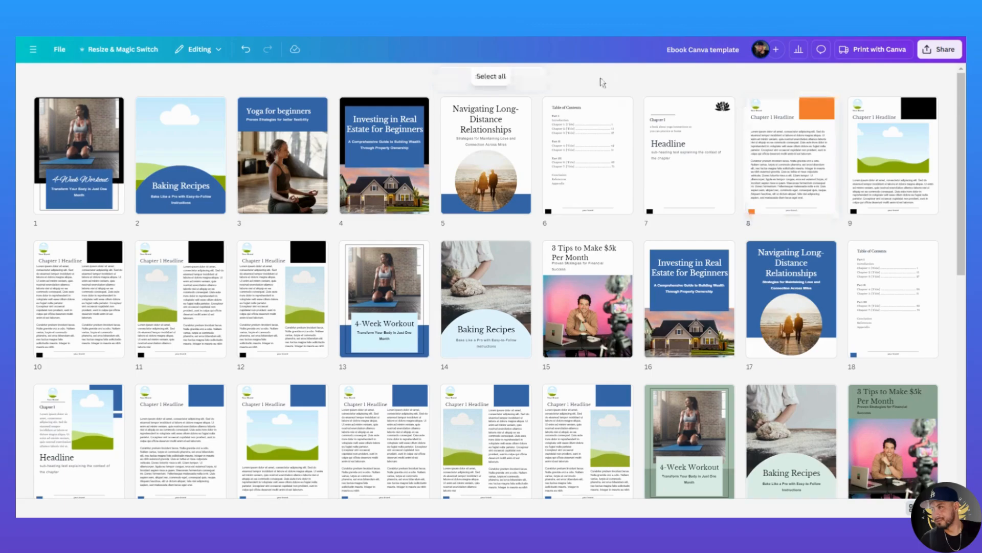